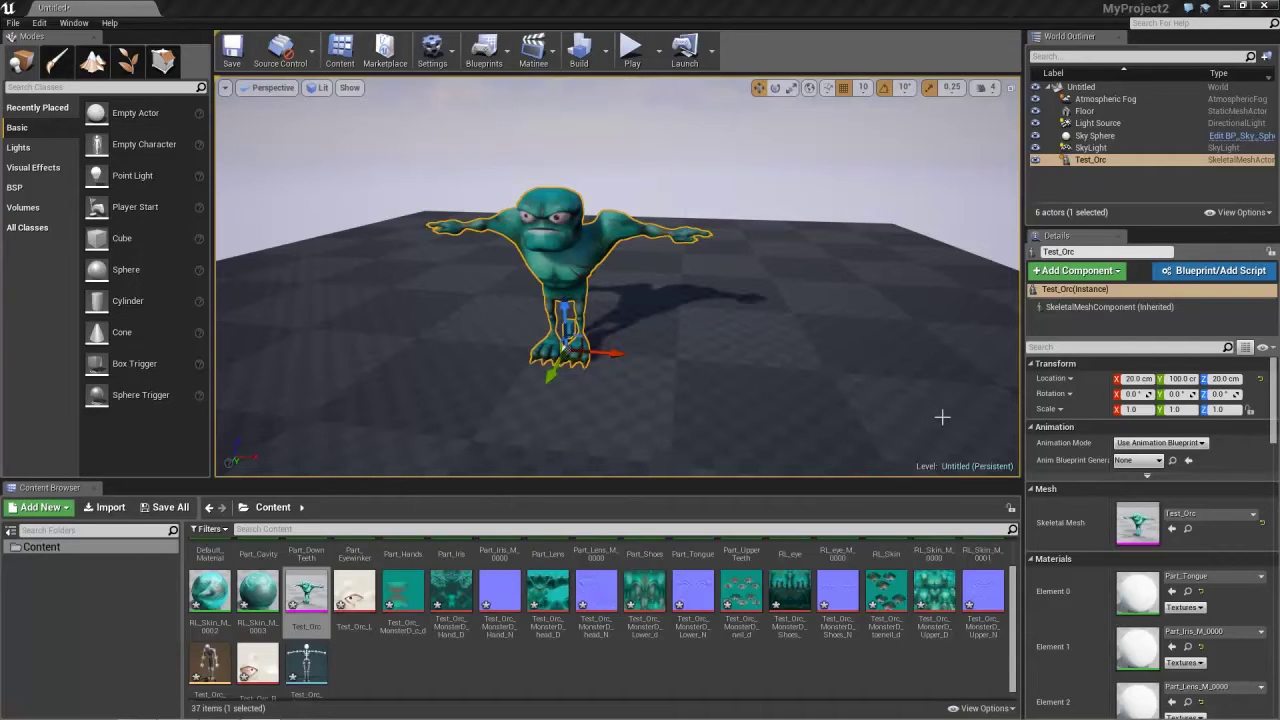
- Switch to iClone and open Motion Puppet for the orc avatar, with the whole character in view
key("alt+Tab")
key("alt+Tab")
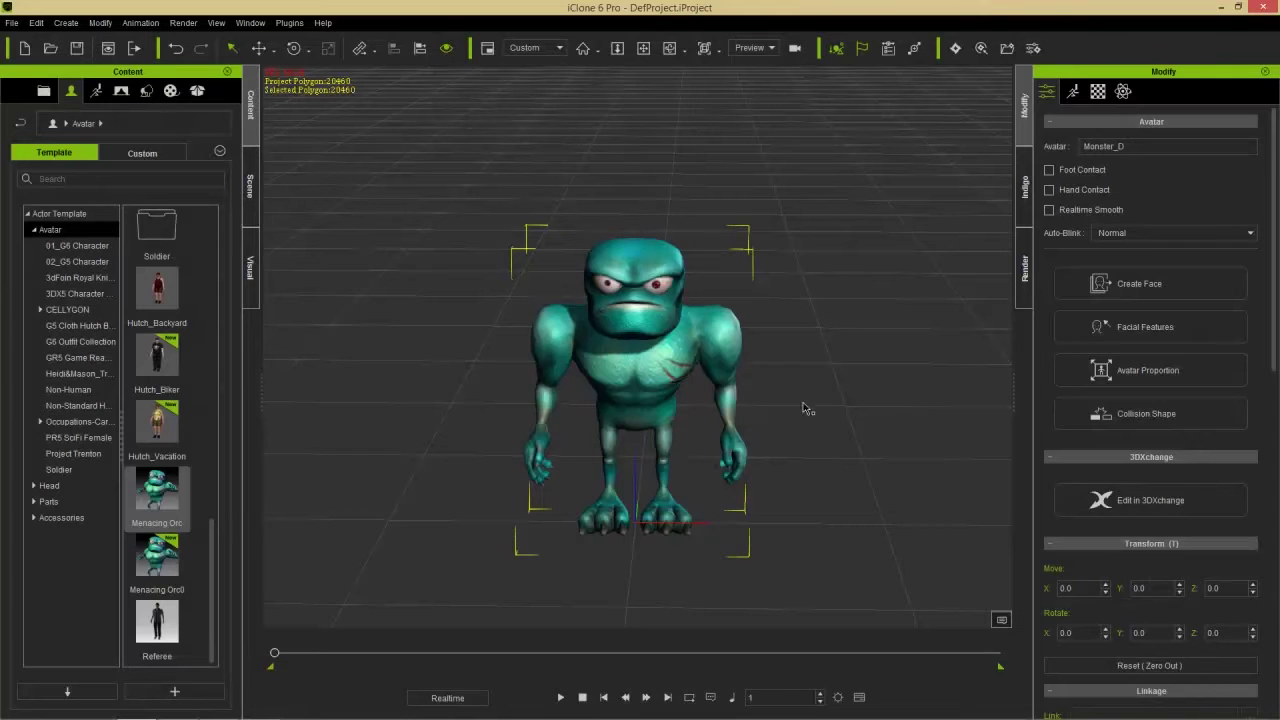
right_click_drag(683, 405, 675, 449)
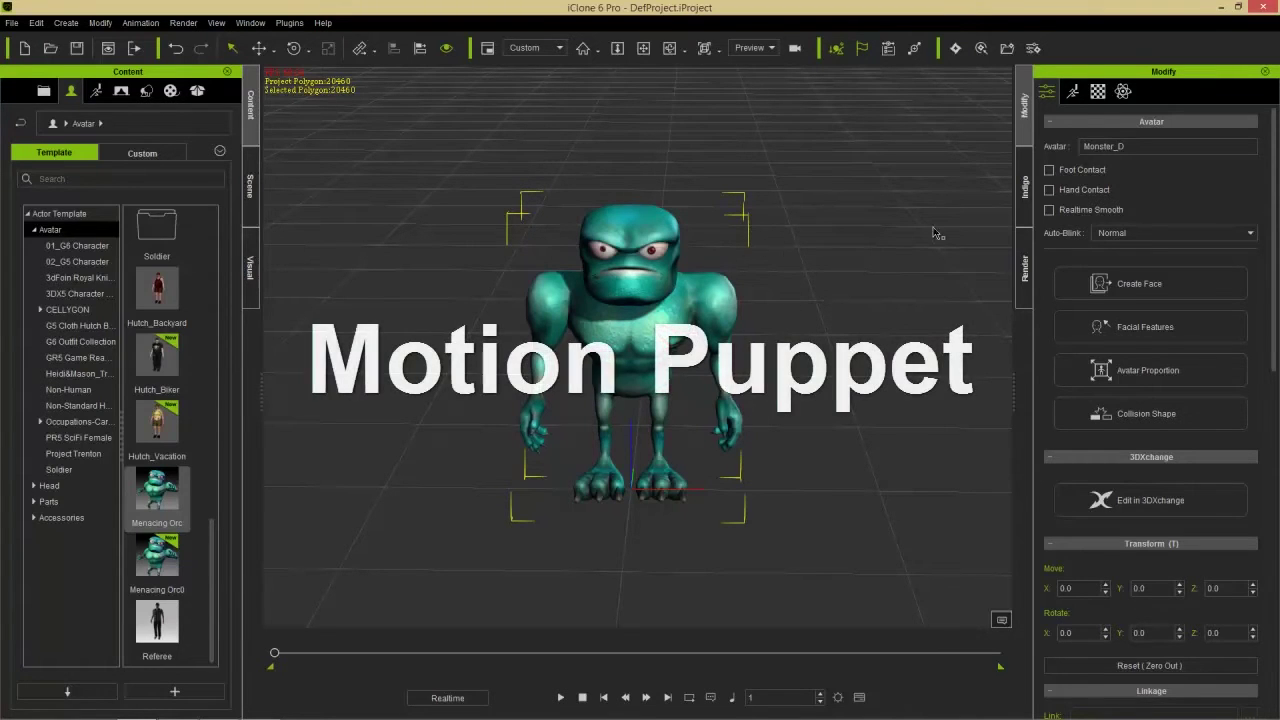
left_click(1073, 92)
left_click(1158, 169)
right_click_drag(622, 353, 632, 362)
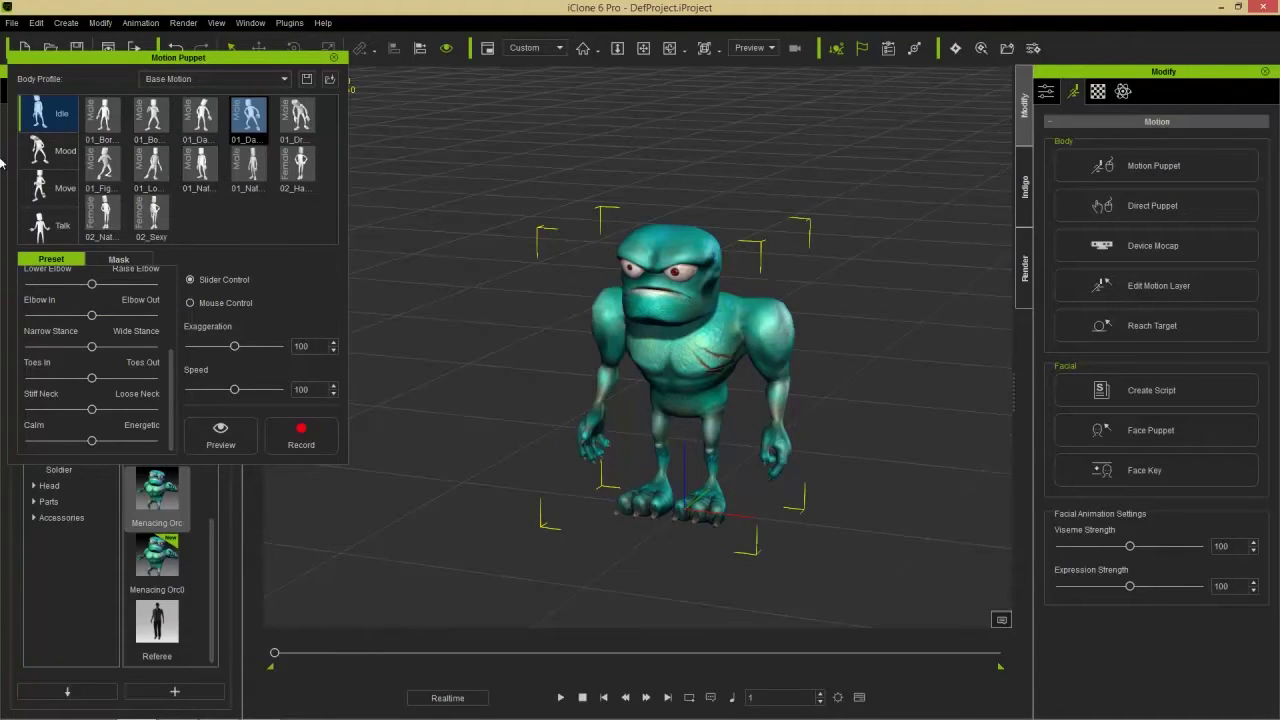
- Preview the 01_Angry motion from the Mood category on the orc
left_click(53, 152)
key("space")
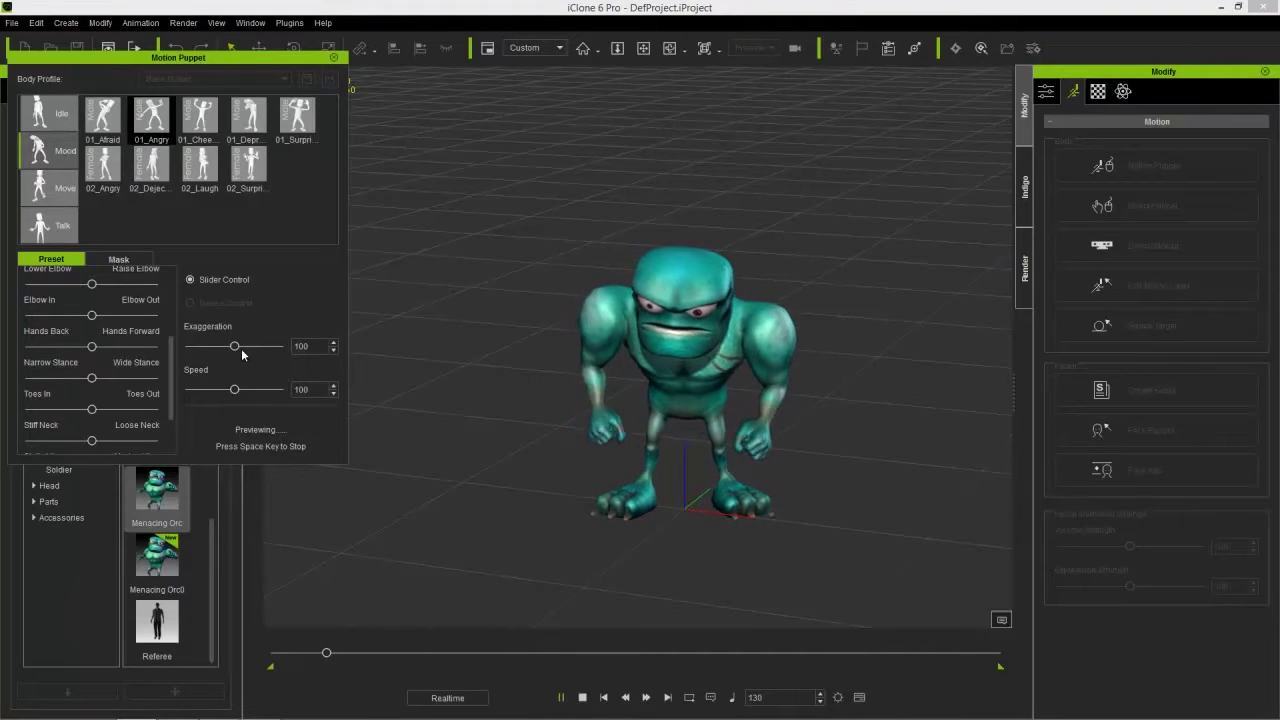
key("space")
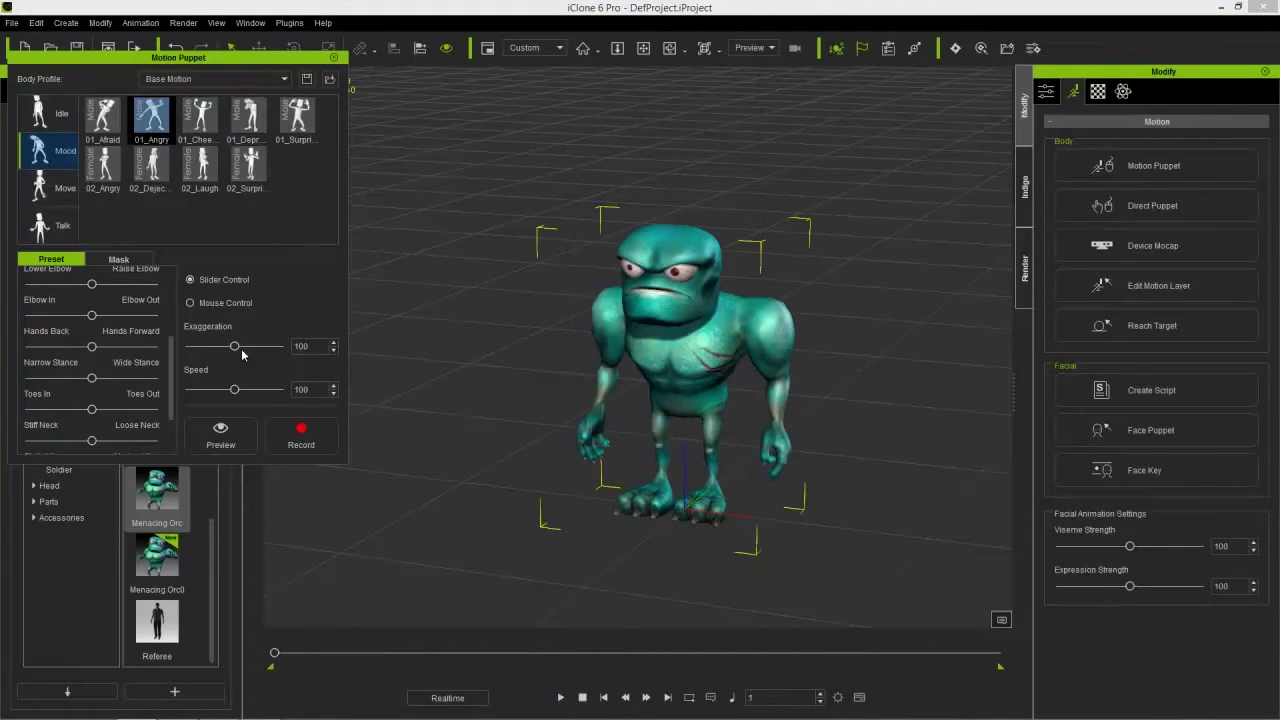
- Preview the male tip-toe and 01_Depr... motions from the Move category on the orc
left_click(50, 187)
left_click(213, 165)
key("space")
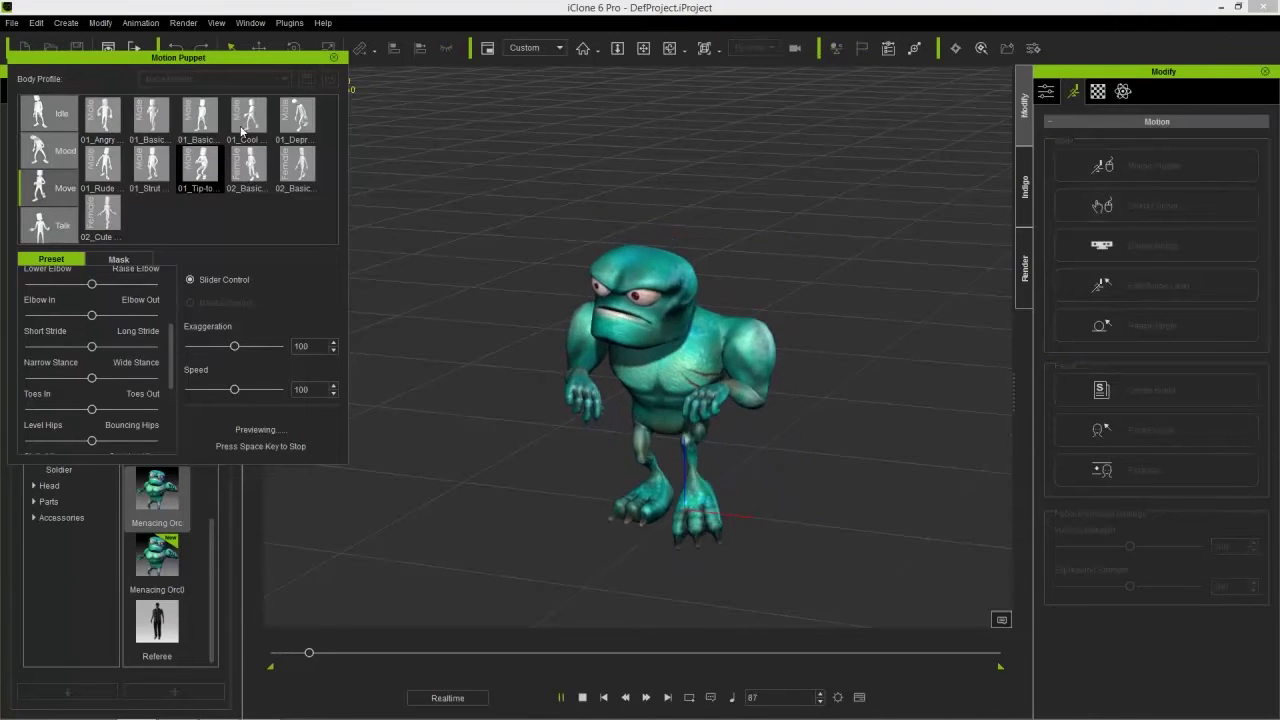
key("space")
left_click(286, 118)
key("space")
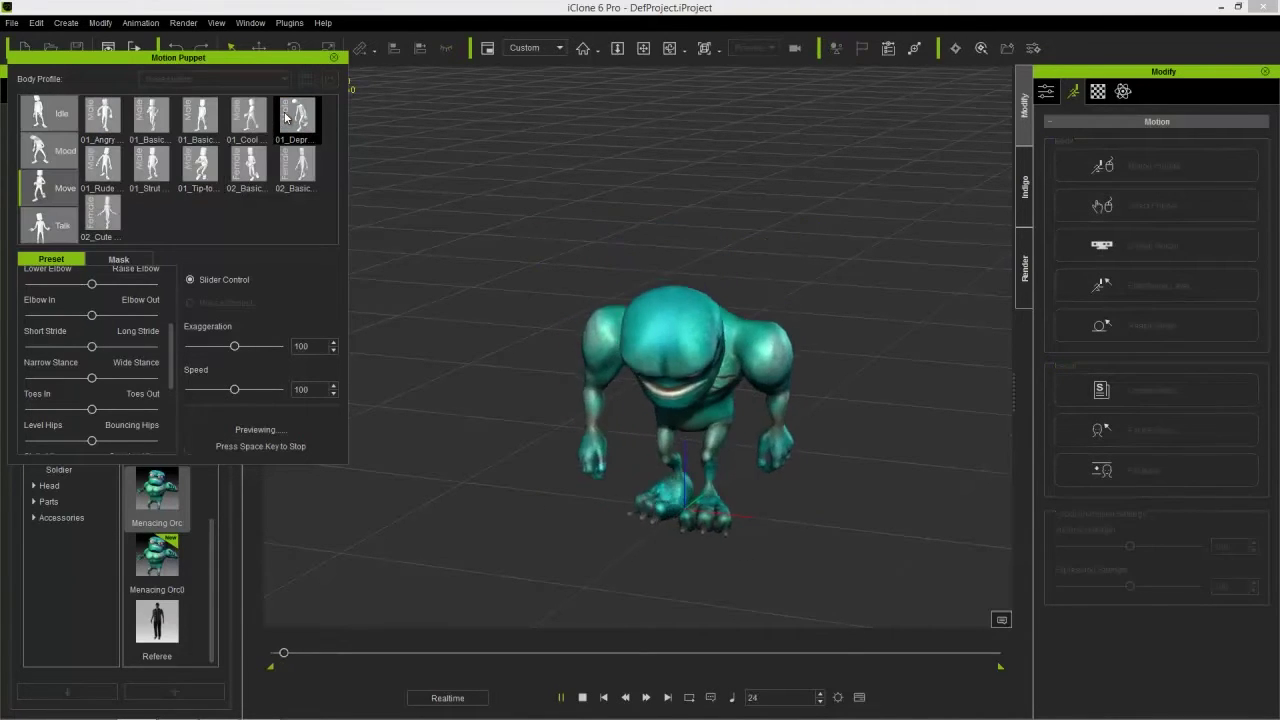
key("space")
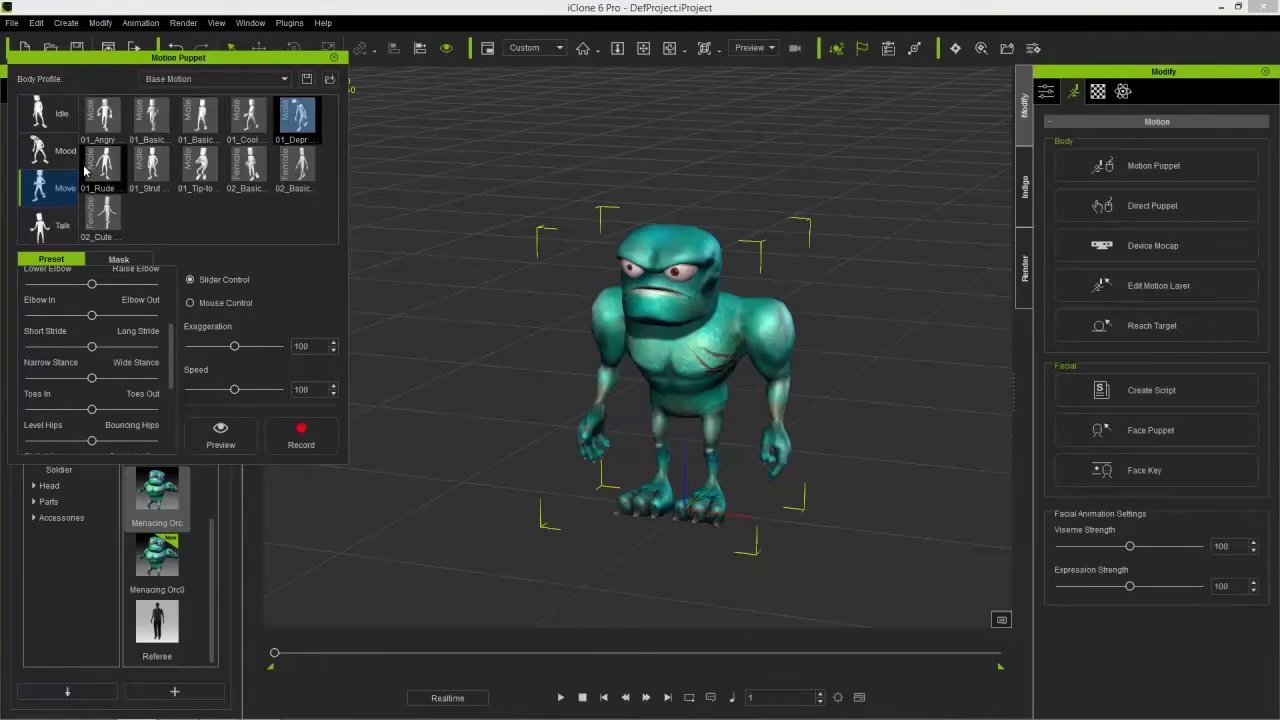
- Choose the second 01_Da... motion in the Idle category and preview it with the orc close up
left_click(60, 115)
left_click(250, 118)
key("space")
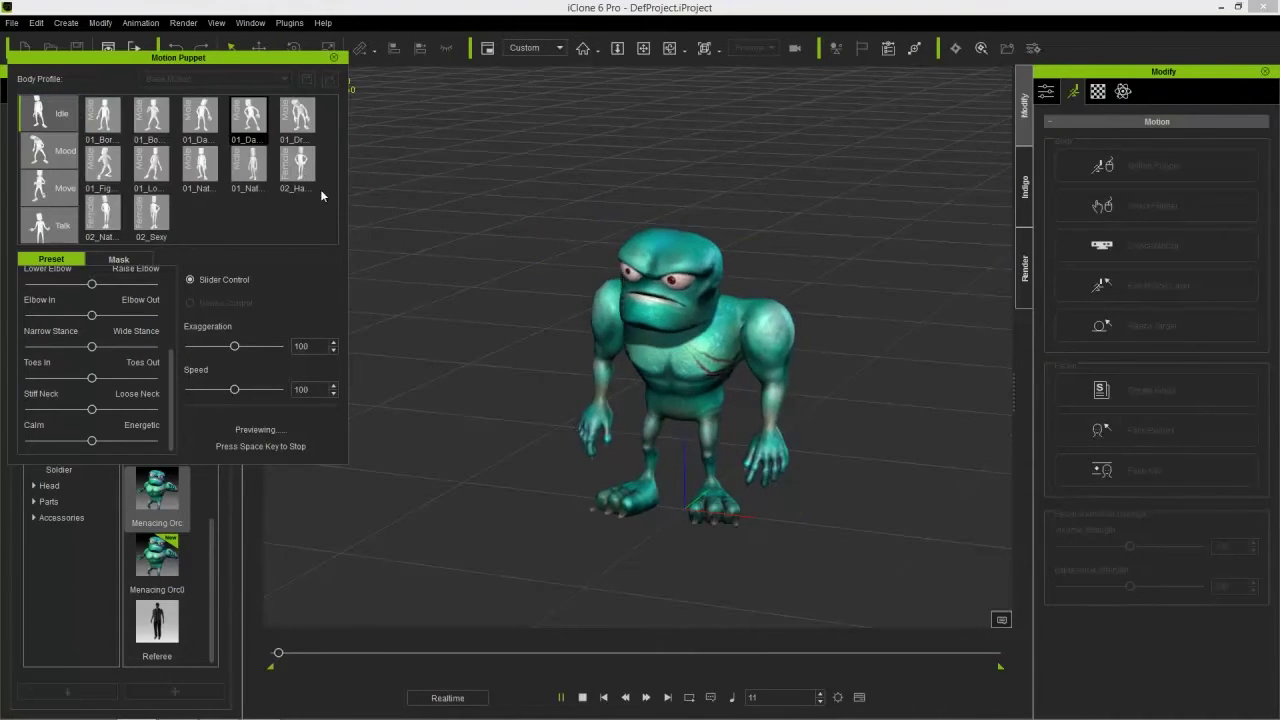
right_click_drag(600, 320, 630, 323)
scroll(630, 323, "up", 3)
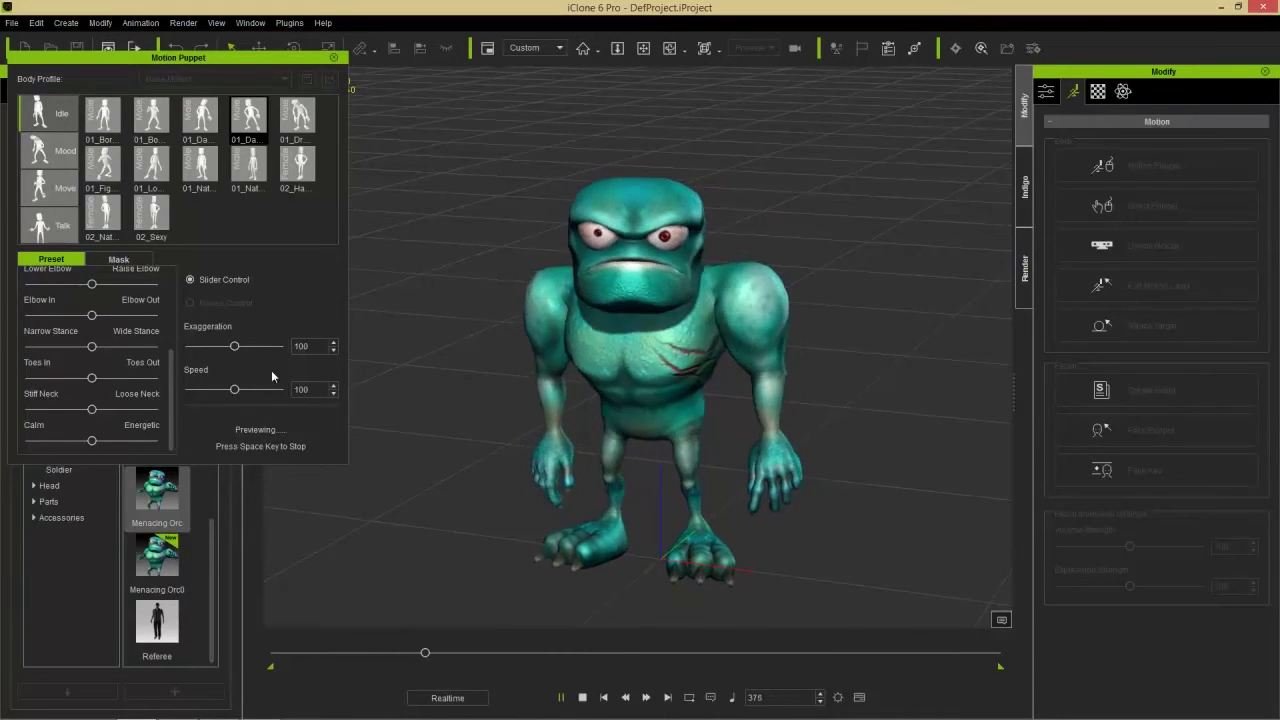
- Adjust the previewed idle motion so the hips are slightly lowered and the body leans slightly forward
left_click_drag(171, 400, 170, 323)
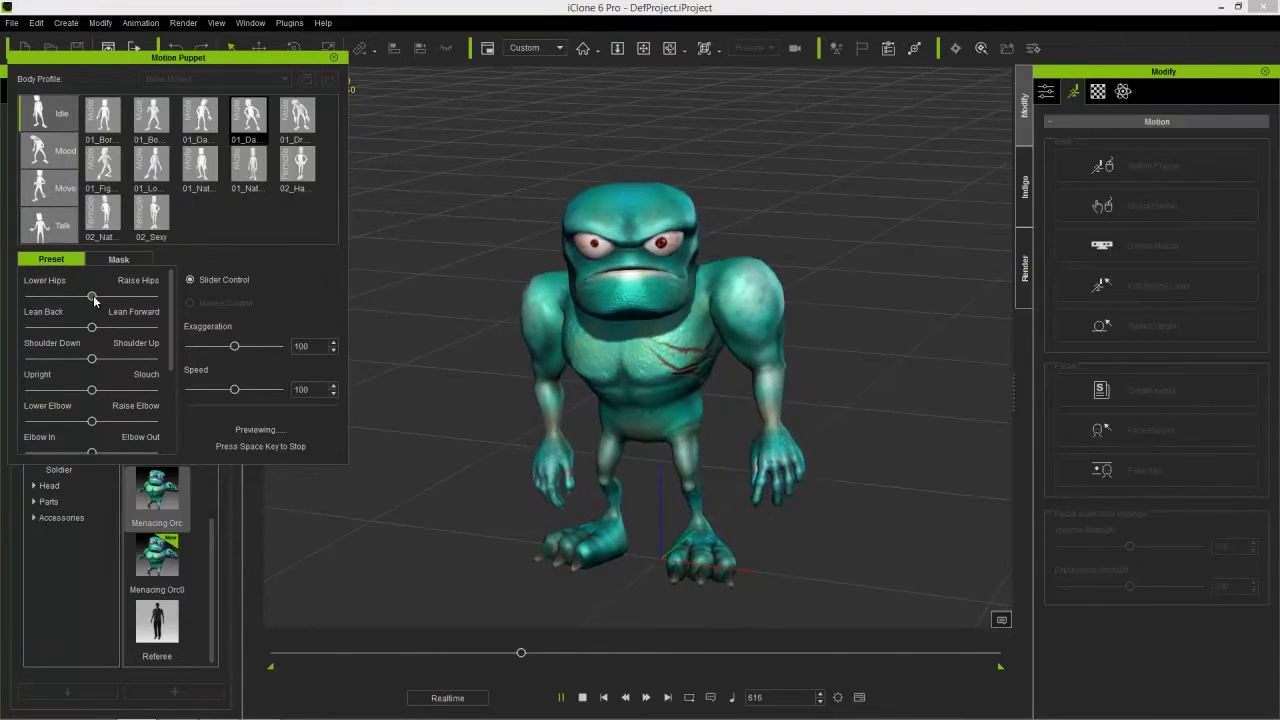
left_click_drag(92, 294, 44, 312)
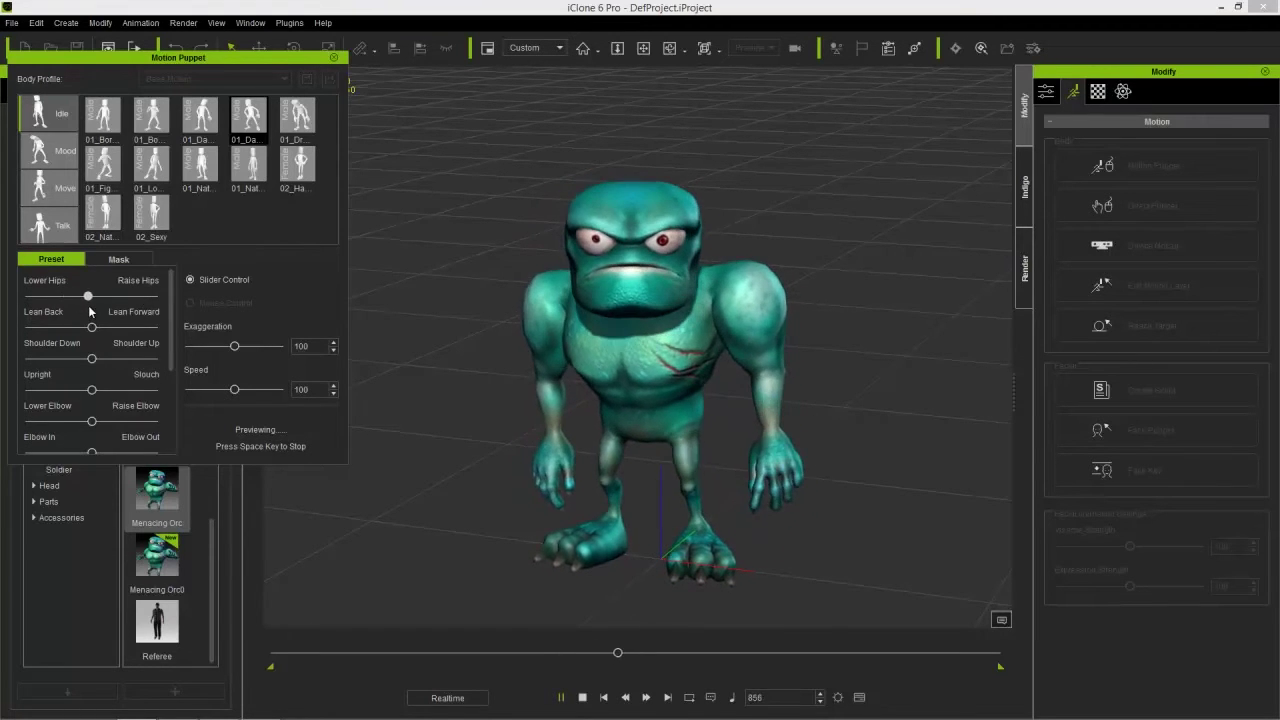
mouse_move(91, 327)
left_mouse_down()
mouse_move(130, 331)
mouse_move(32, 331)
mouse_move(142, 330)
mouse_move(68, 342)
mouse_move(140, 340)
mouse_move(80, 344)
mouse_move(99, 348)
left_mouse_up()
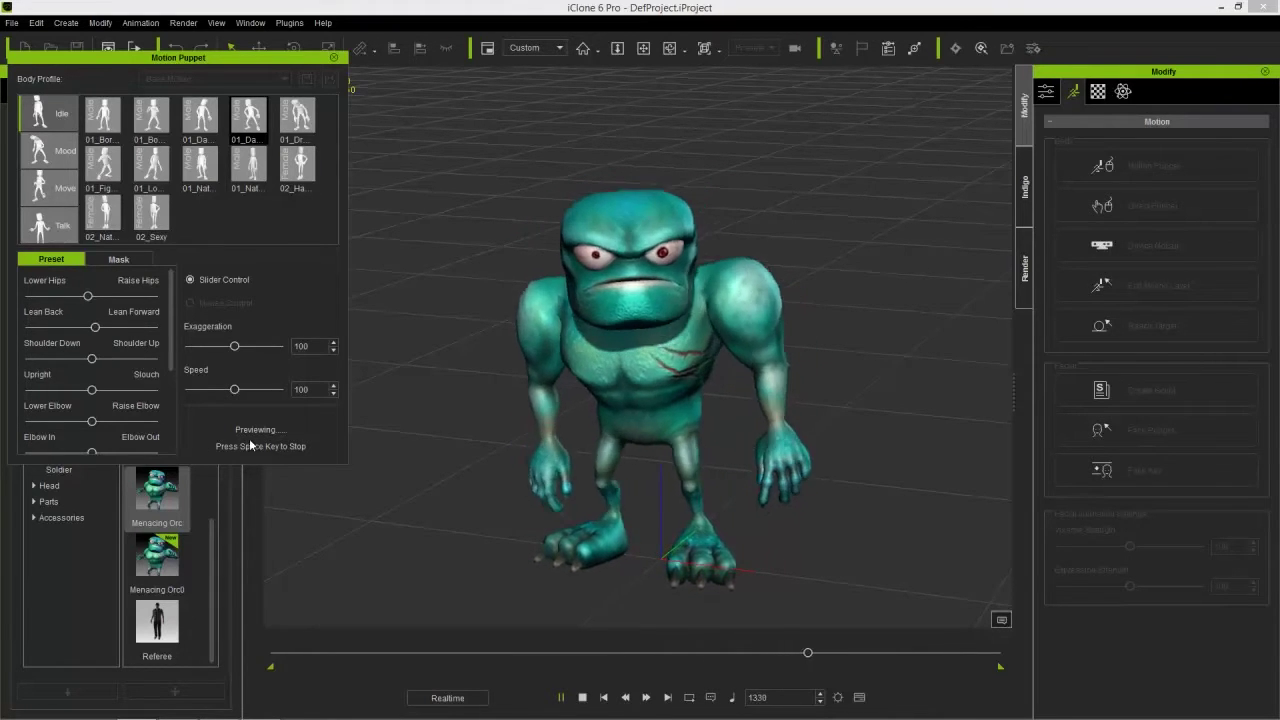
key("space")
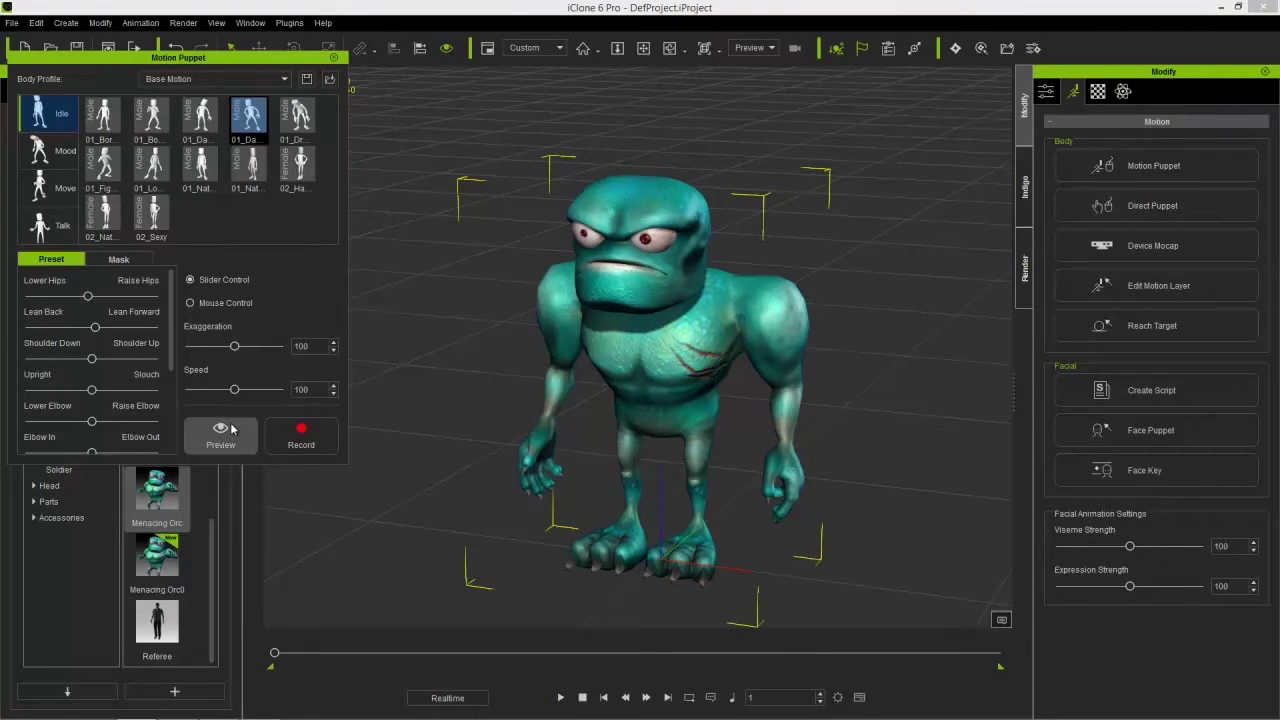
- Preview the idle motion while testing stronger movement, settling on Exaggeration 137 and a setting just slightly toward Energetic
left_click(235, 430)
left_click_drag(236, 350, 286, 348)
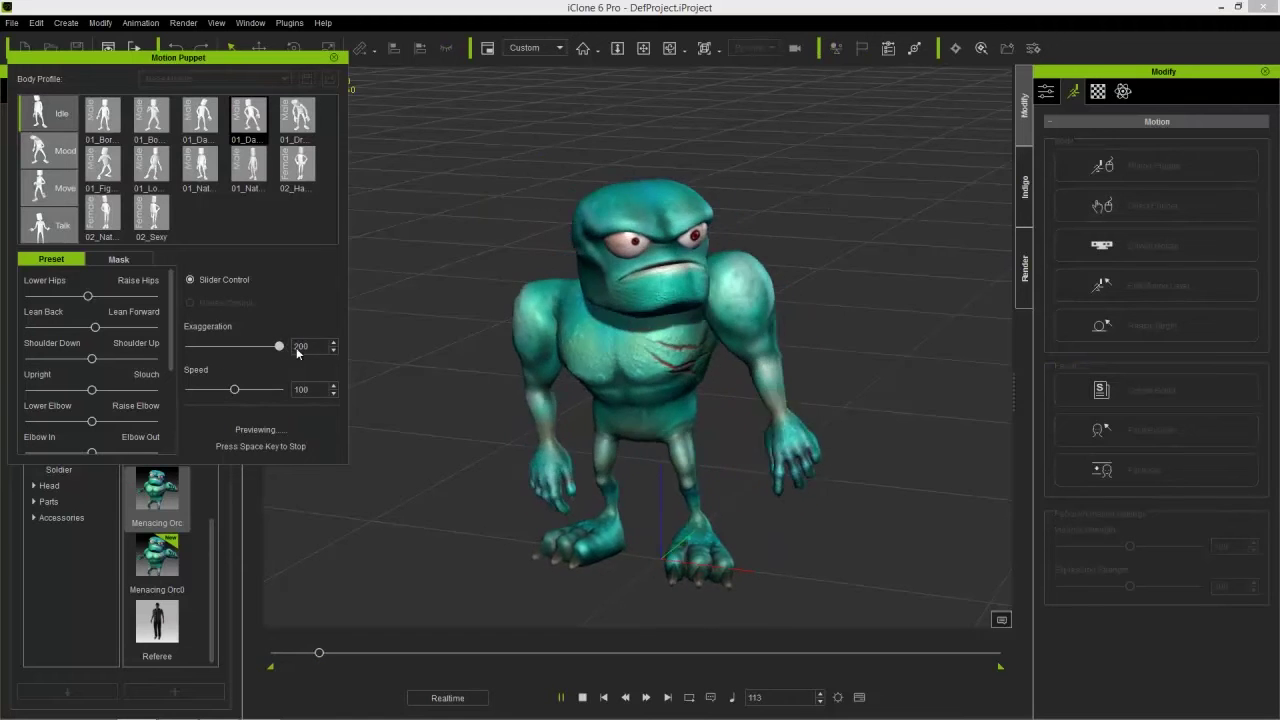
scroll(172, 338, "down", 3)
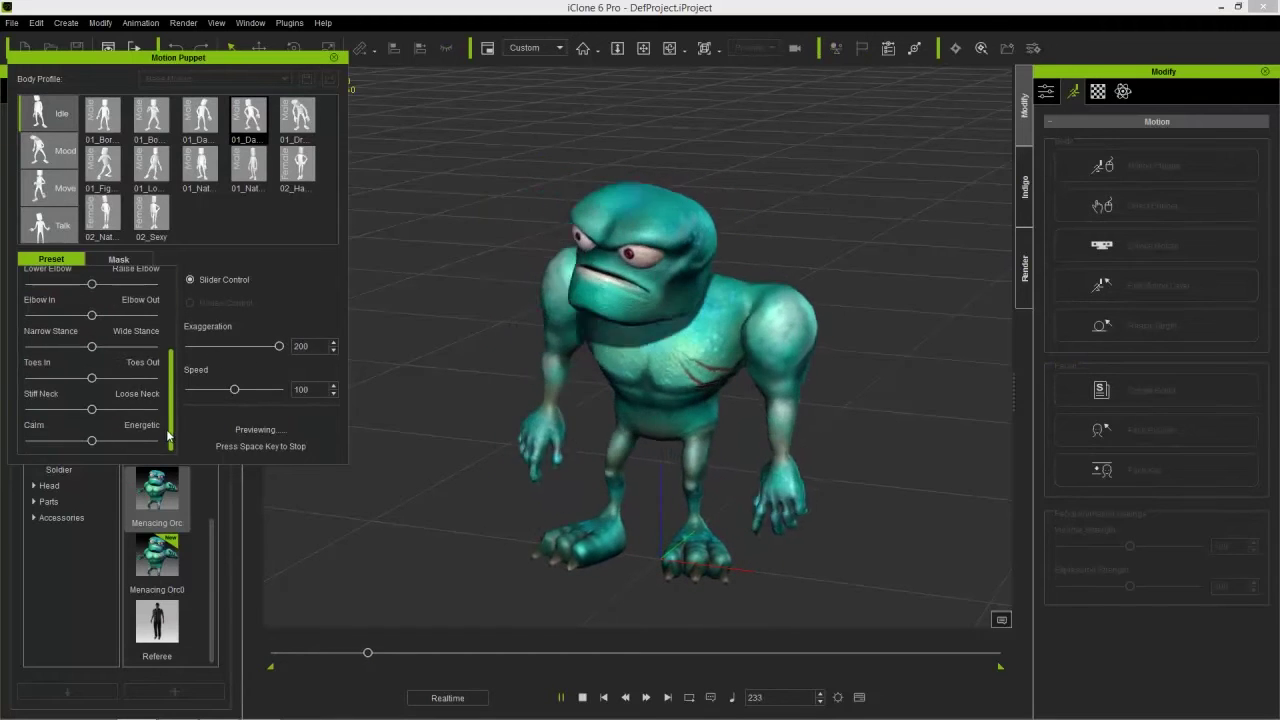
left_click_drag(93, 440, 168, 440)
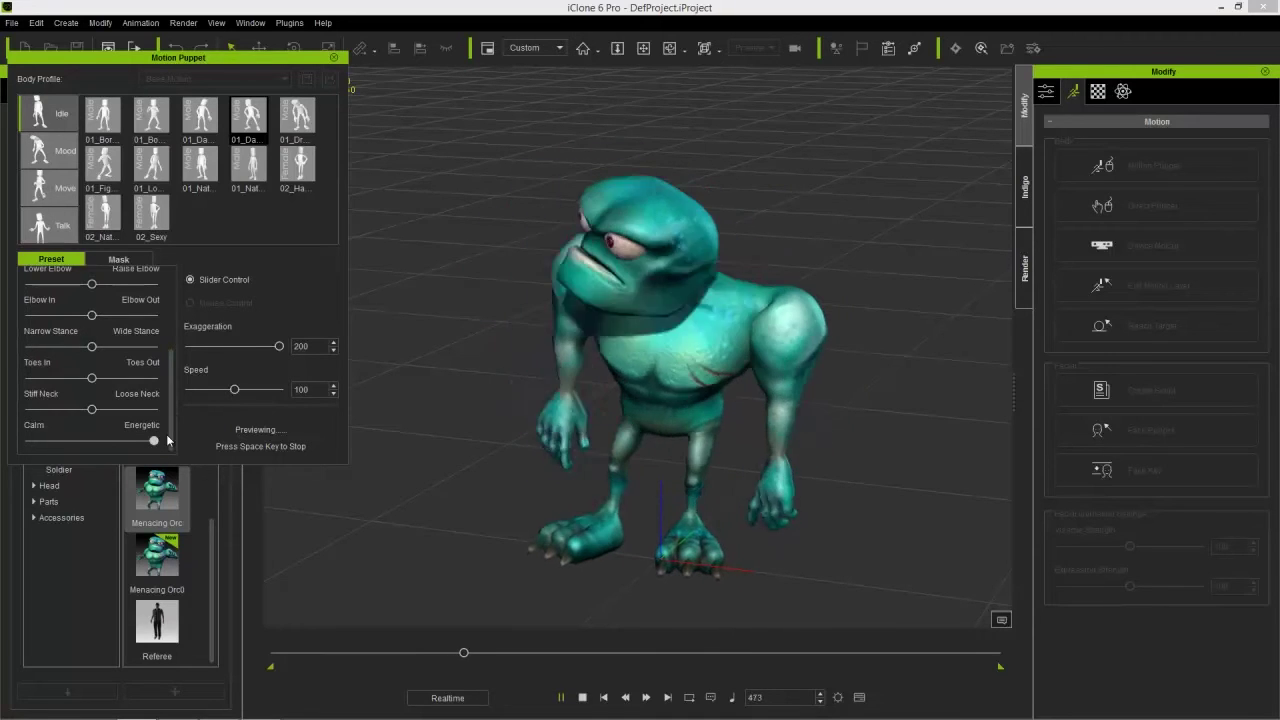
left_click_drag(152, 440, 94, 450)
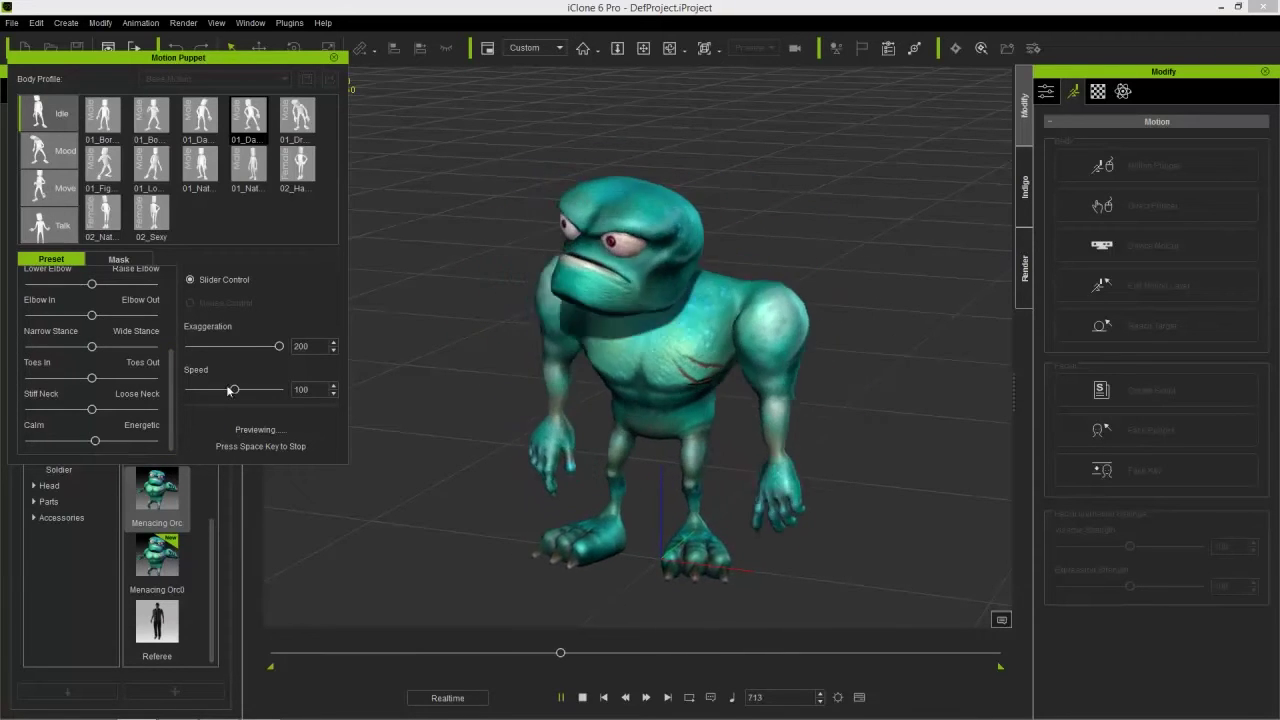
left_click_drag(252, 350, 250, 351)
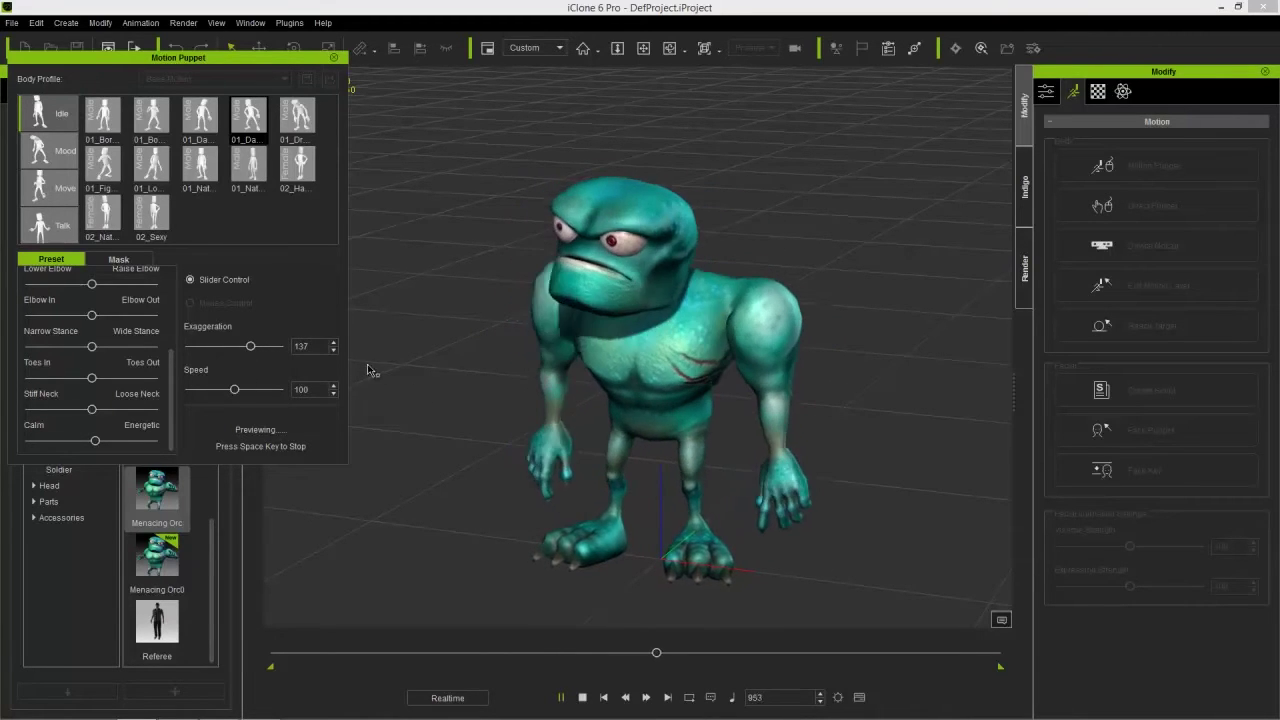
key("space")
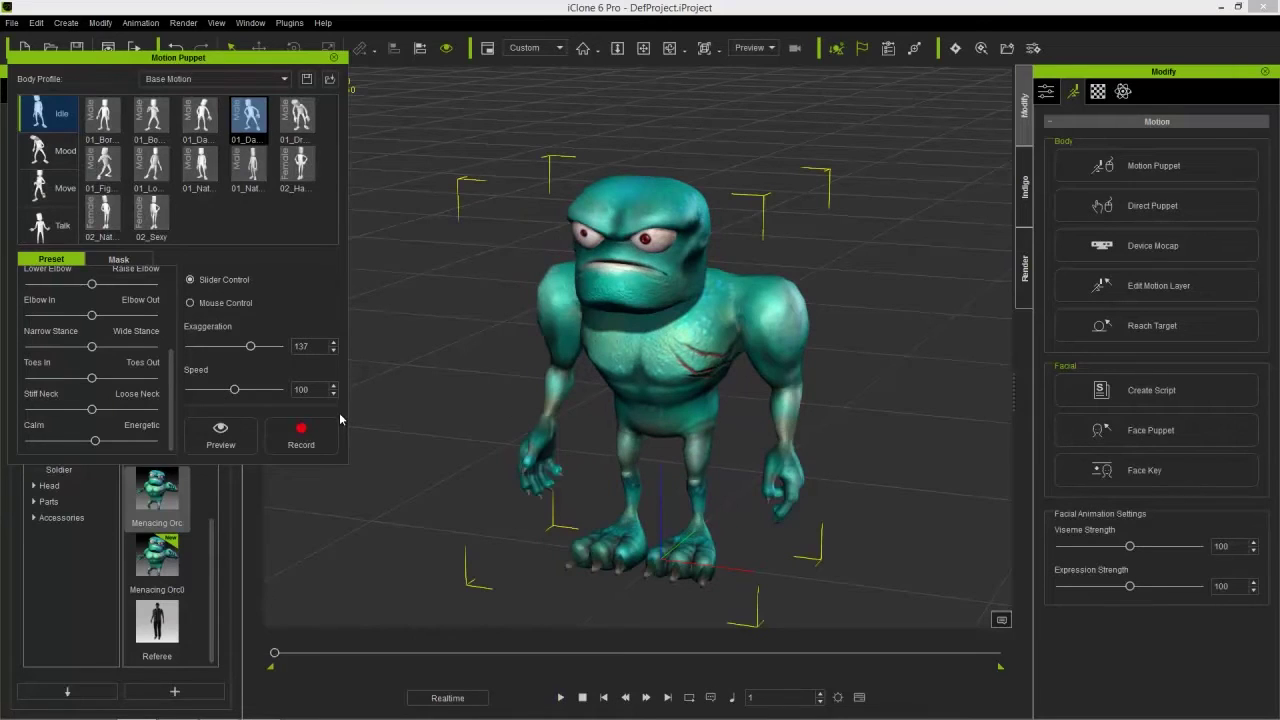
- Record a few hundred frames of the adjusted idle motion onto the orc and close Motion Puppet
left_click(325, 430)
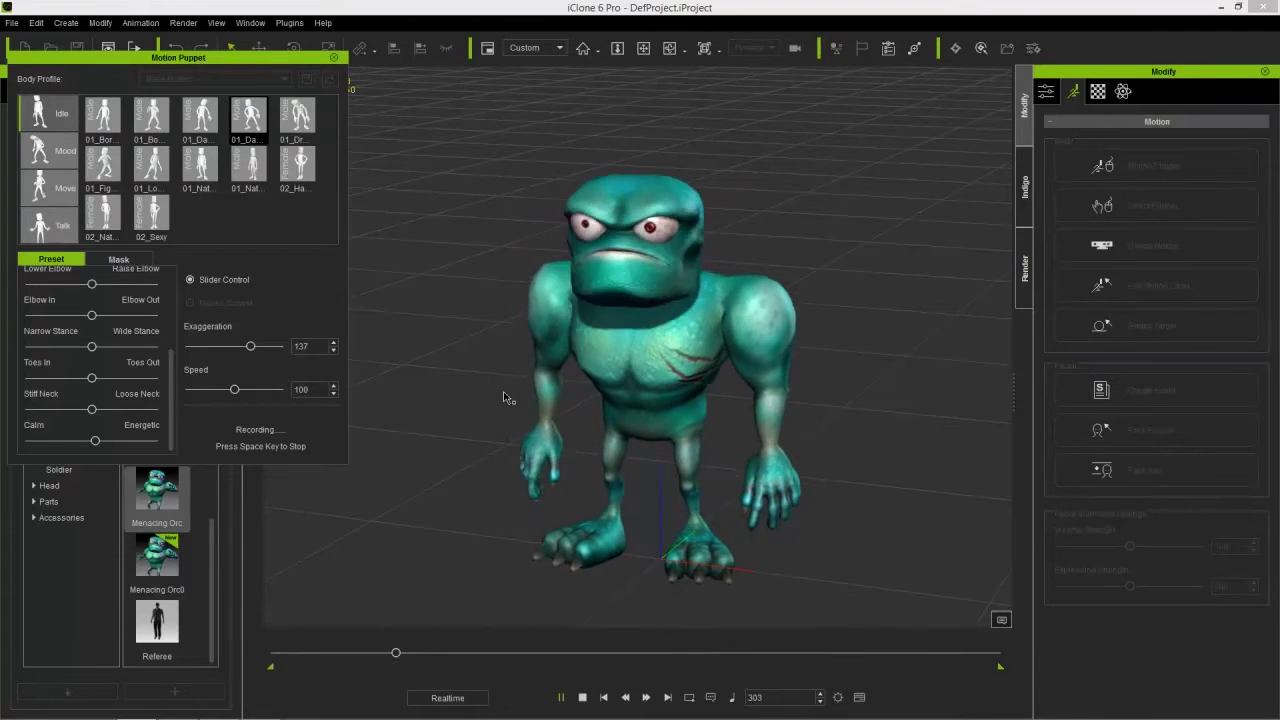
key("space")
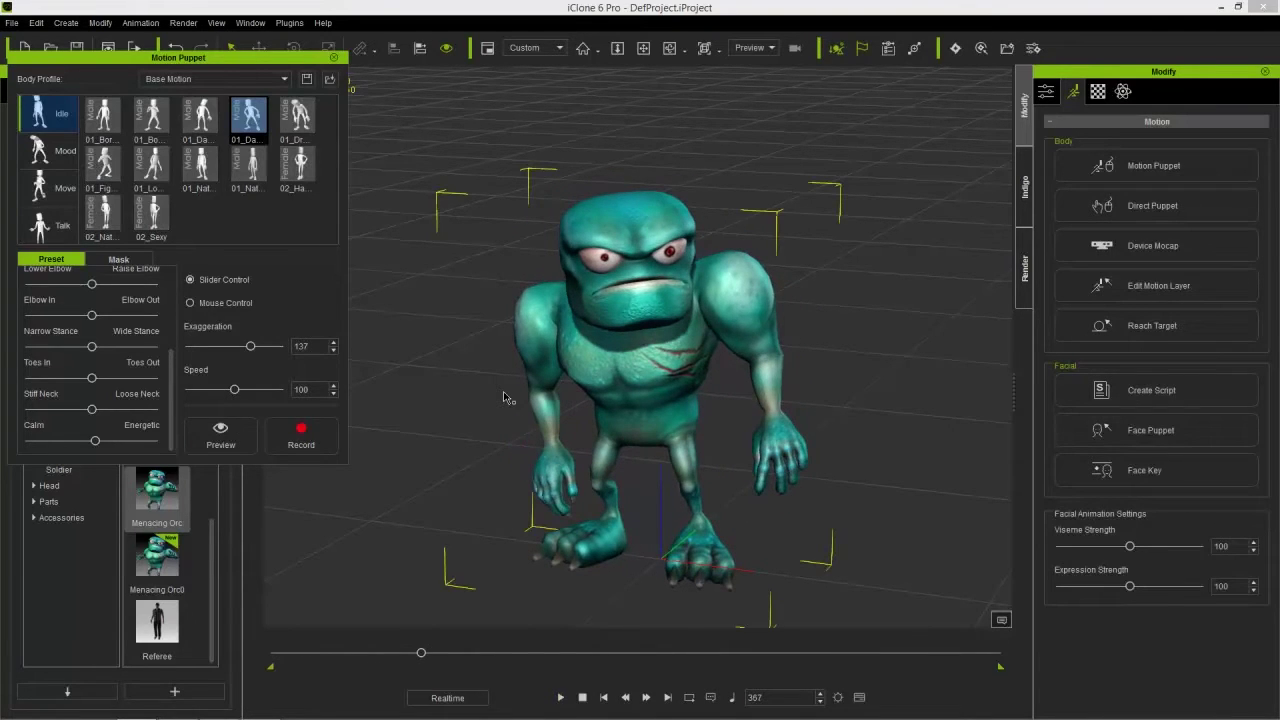
left_click(334, 57)
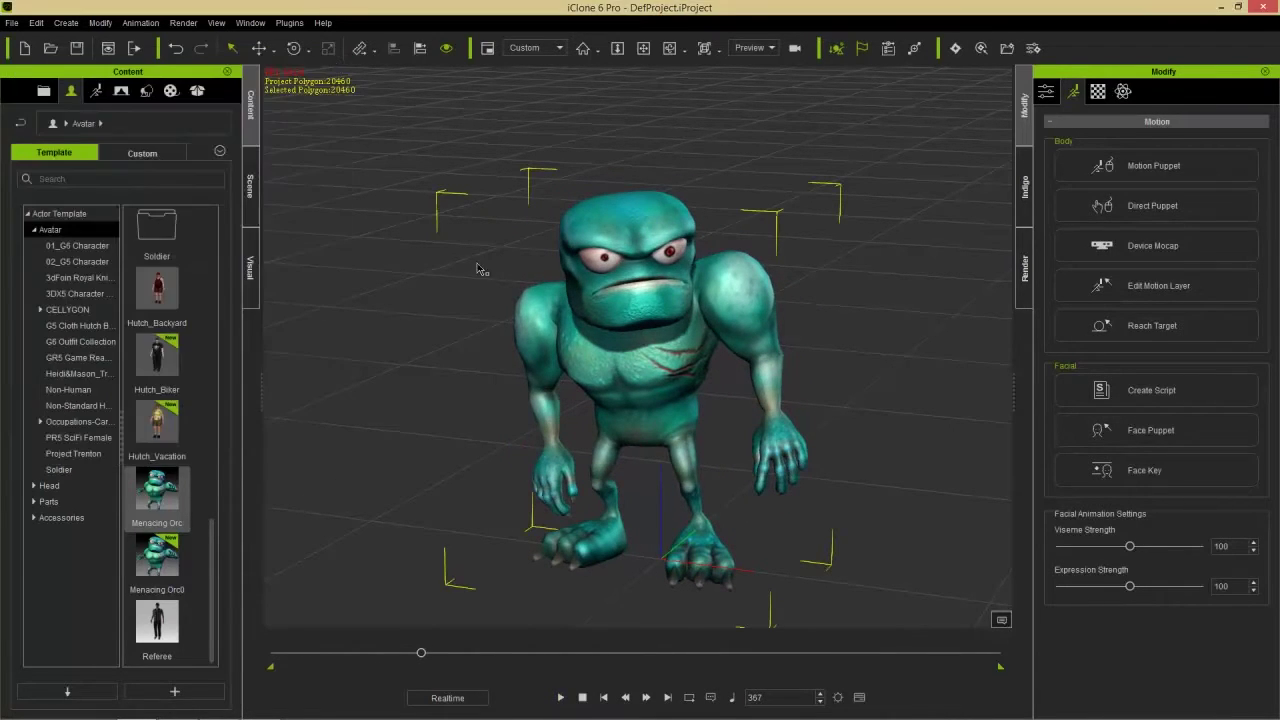
- Play back the recorded idle motion from the first frame and stop it
left_click(583, 697)
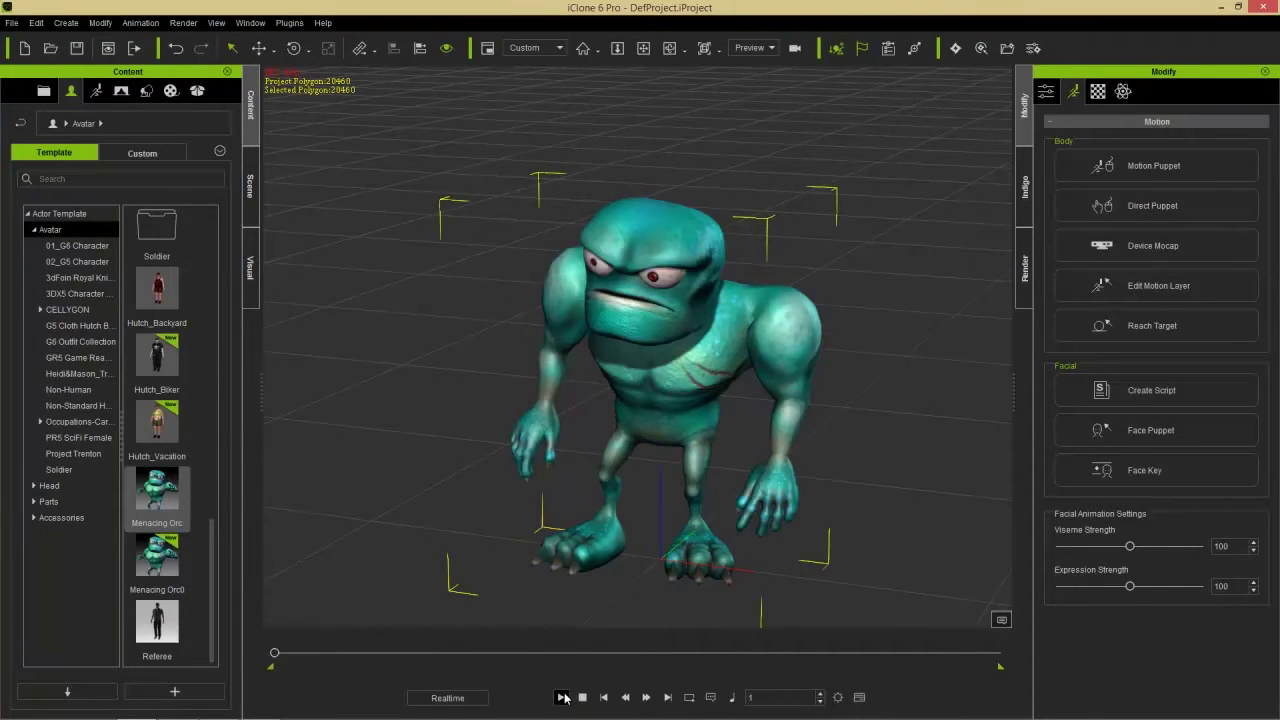
left_click(561, 697)
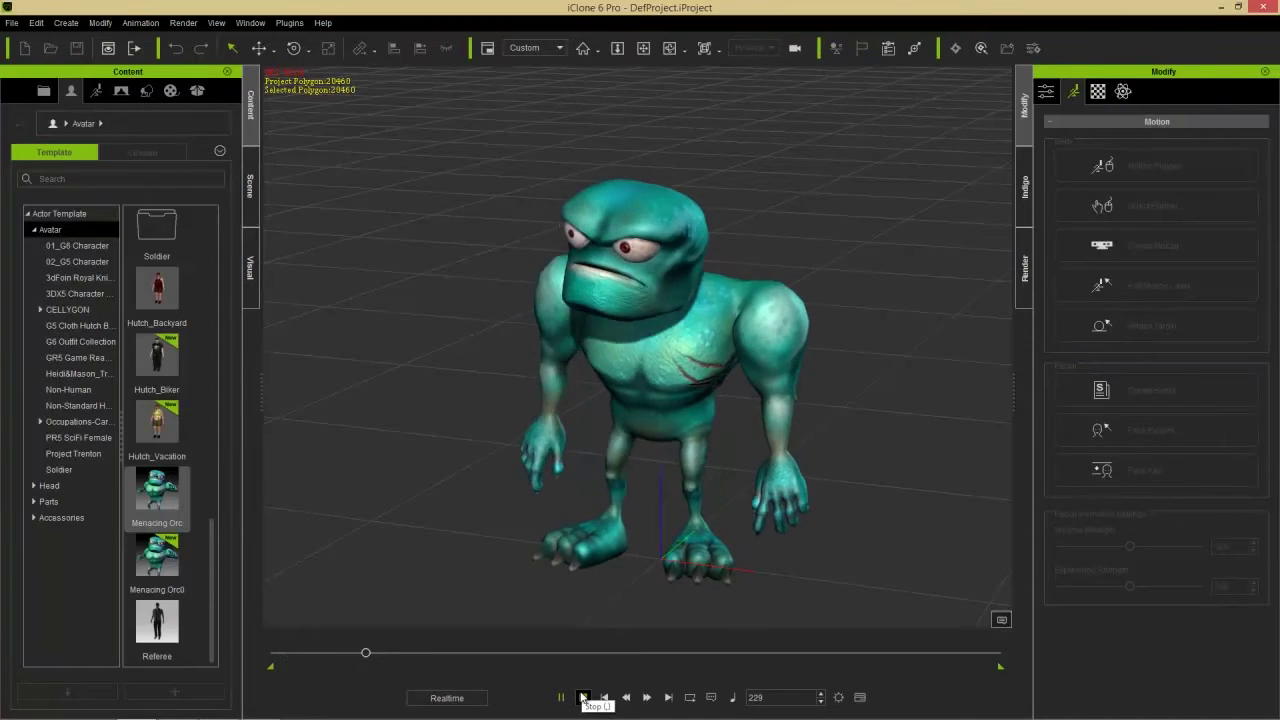
left_click(583, 697)
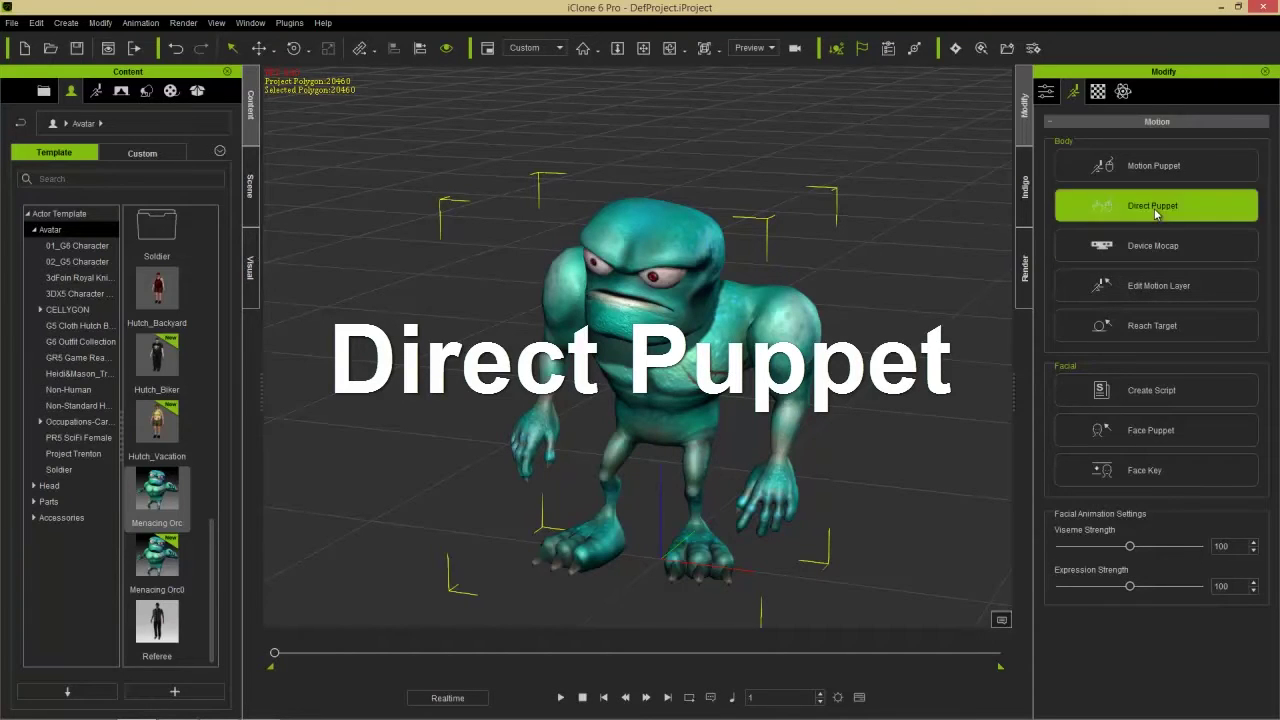
- Open Direct Puppet, select the orc's head with Primary rotation, and preview puppeteering it
left_click(1155, 212)
left_click(179, 143)
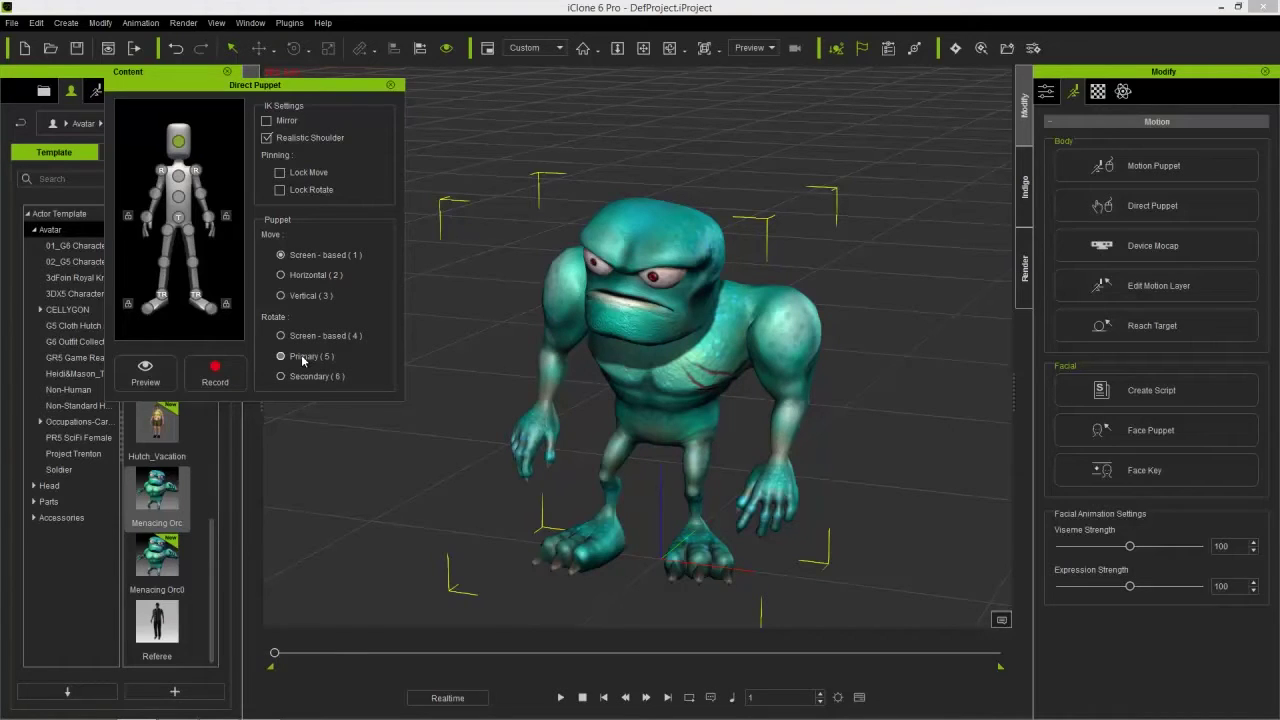
left_click(145, 372)
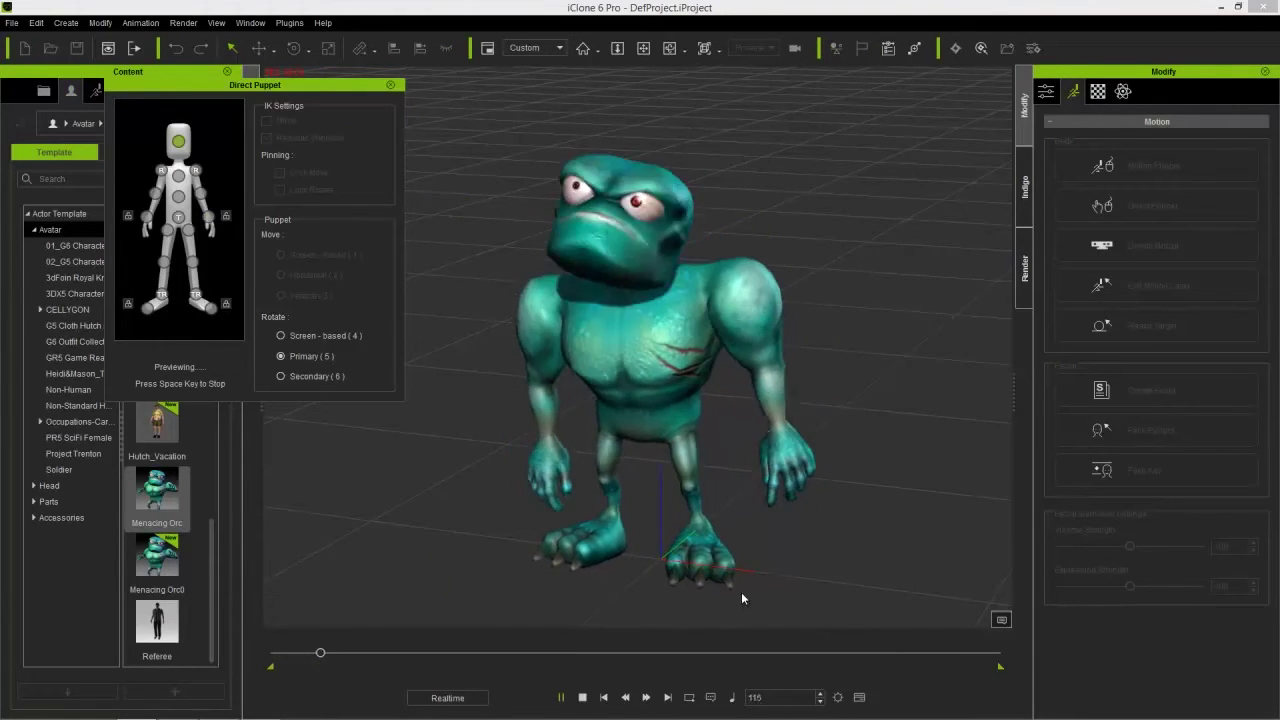
key("space")
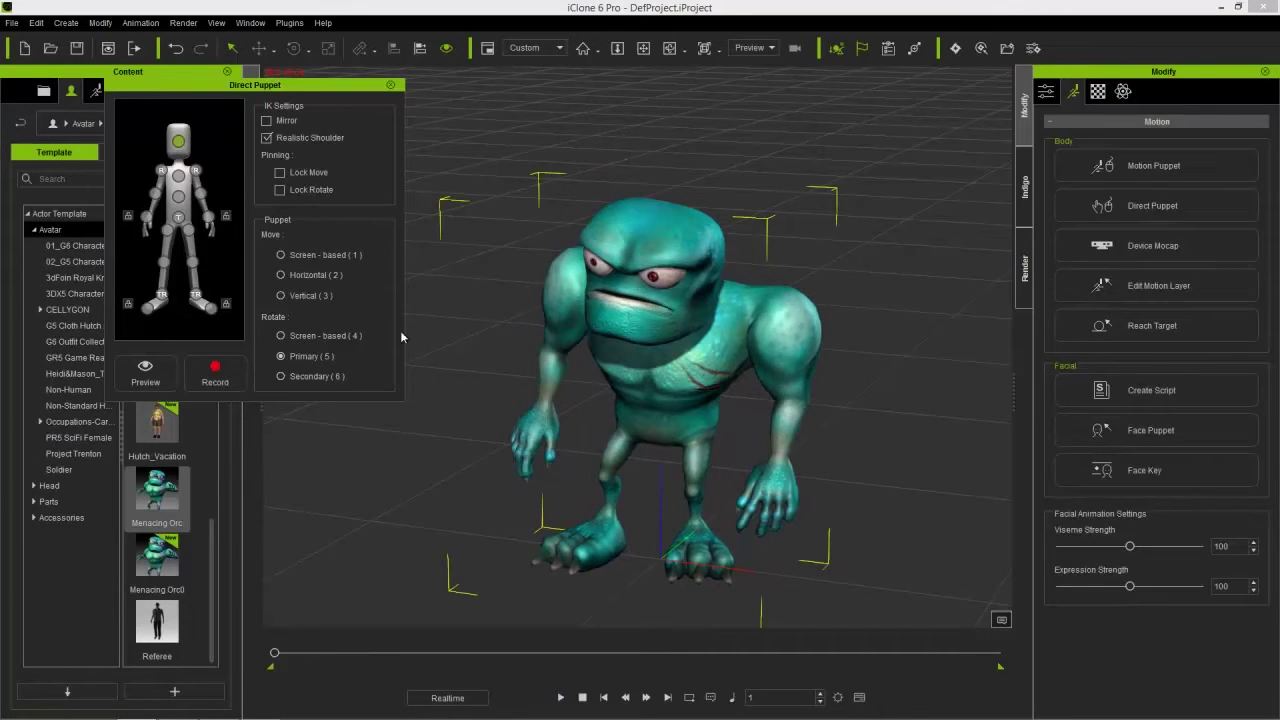
- Record a Direct Puppet head rotation over the orc's idle motion for about 410 frames
left_click(215, 375)
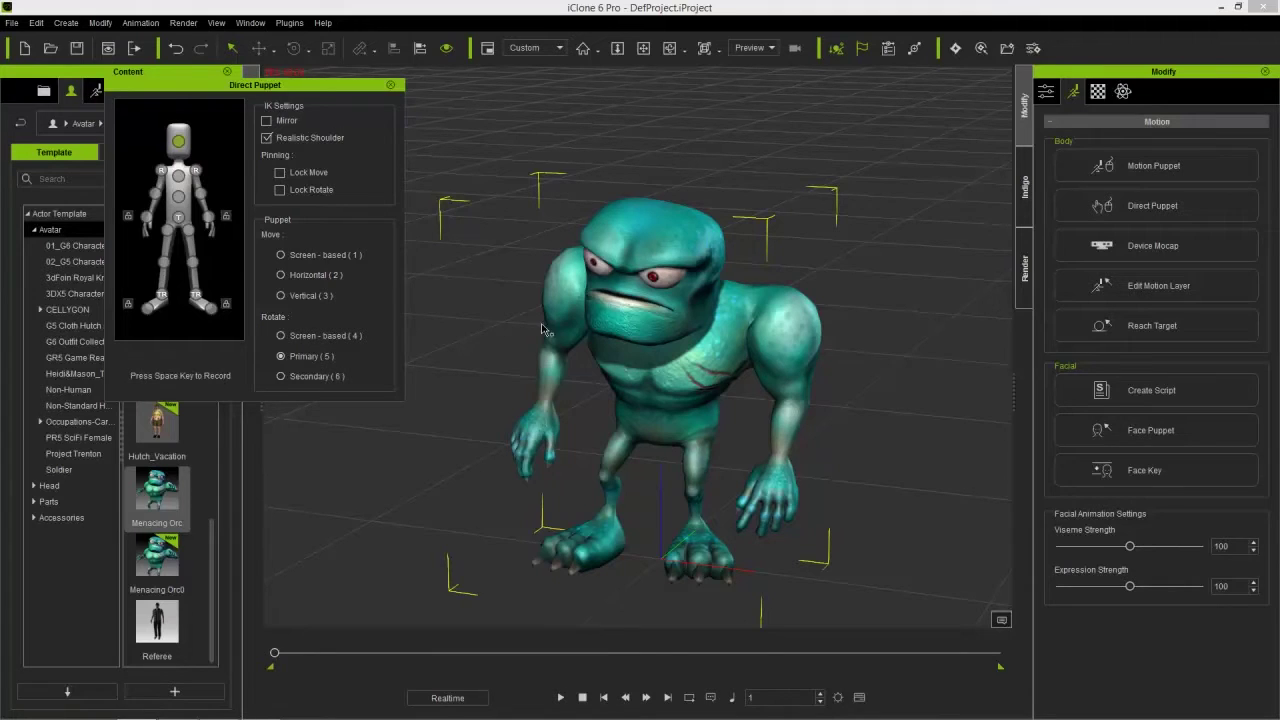
key("space")
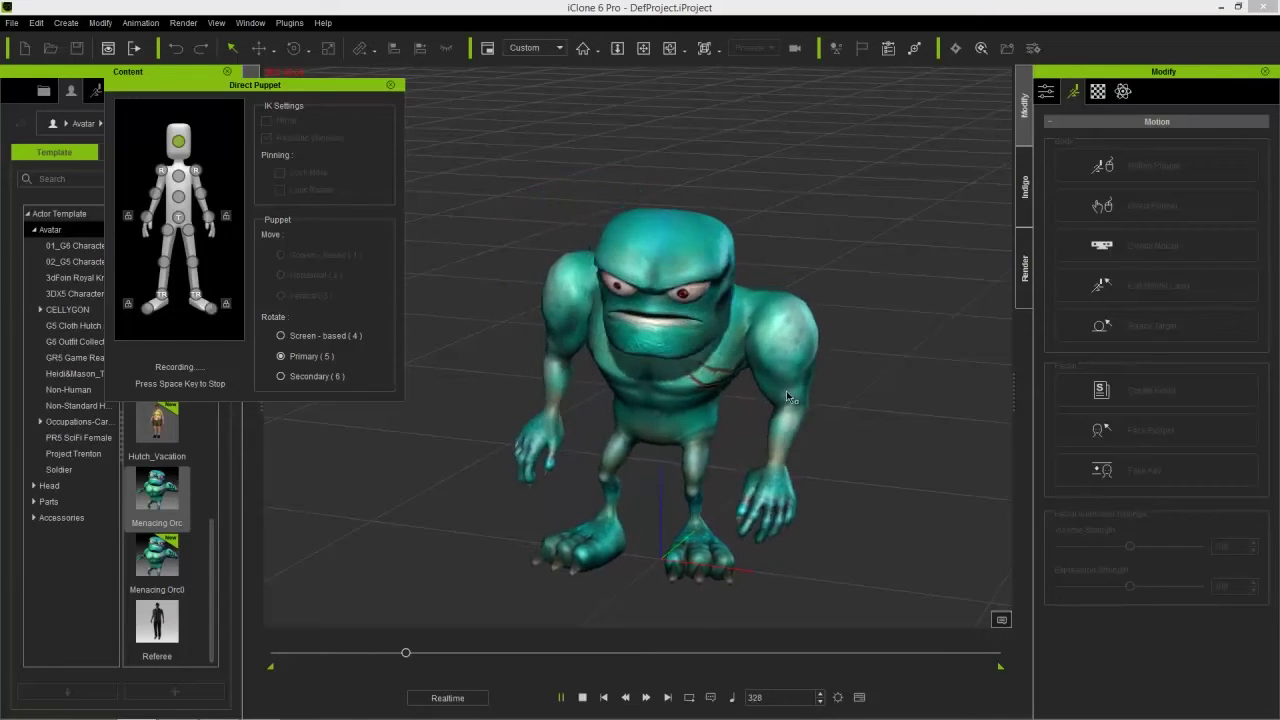
key("space")
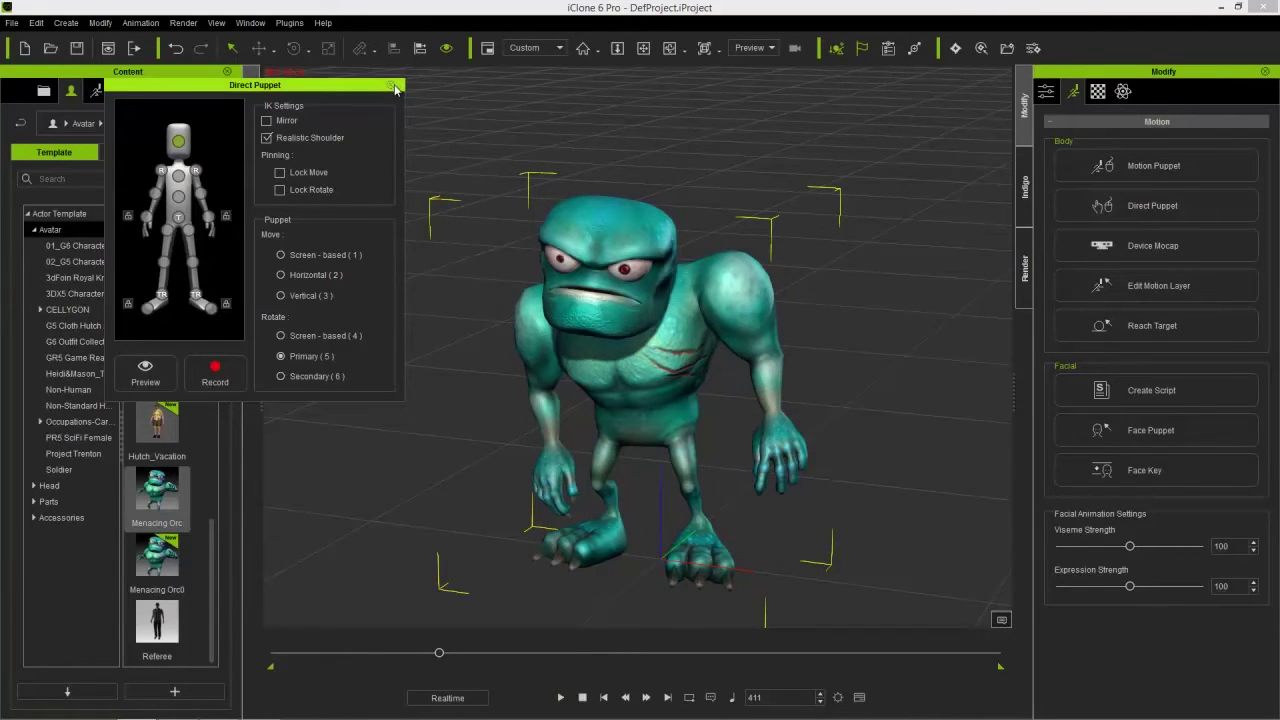
- Play back the recorded head movement from the first frame and return to the start
left_click_drag(439, 655, 275, 654)
left_click(561, 695)
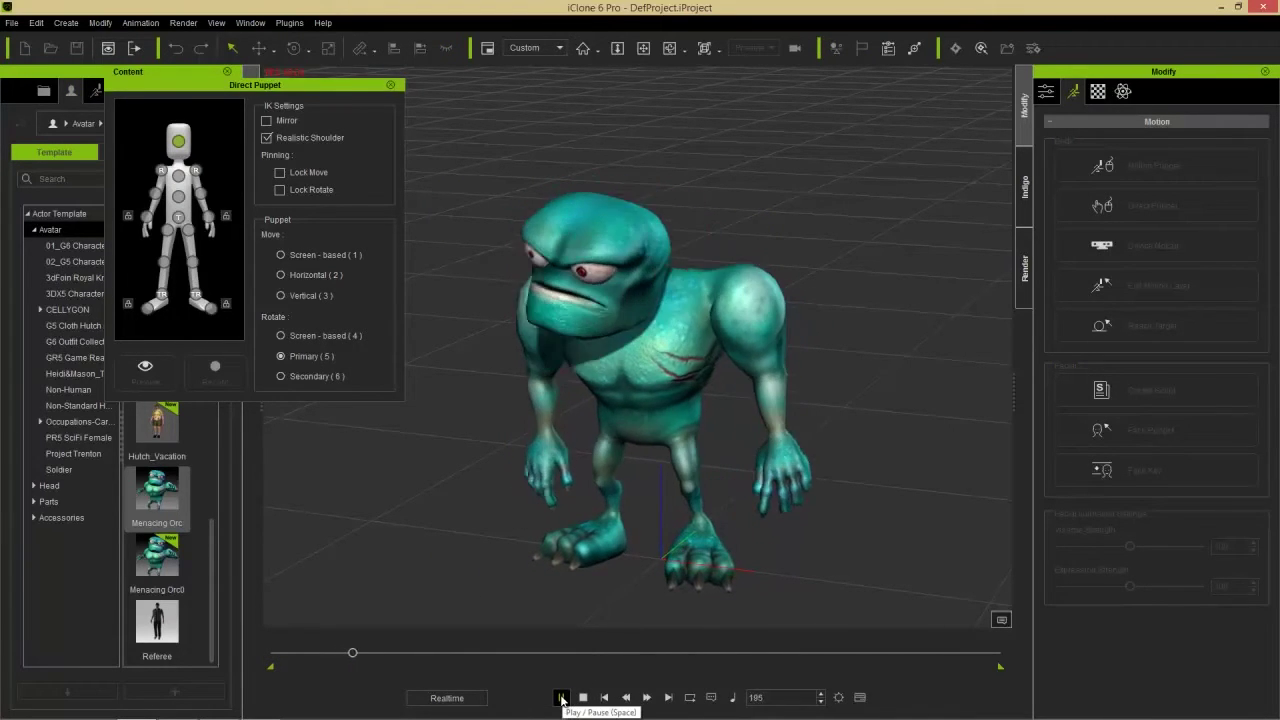
left_click(561, 698)
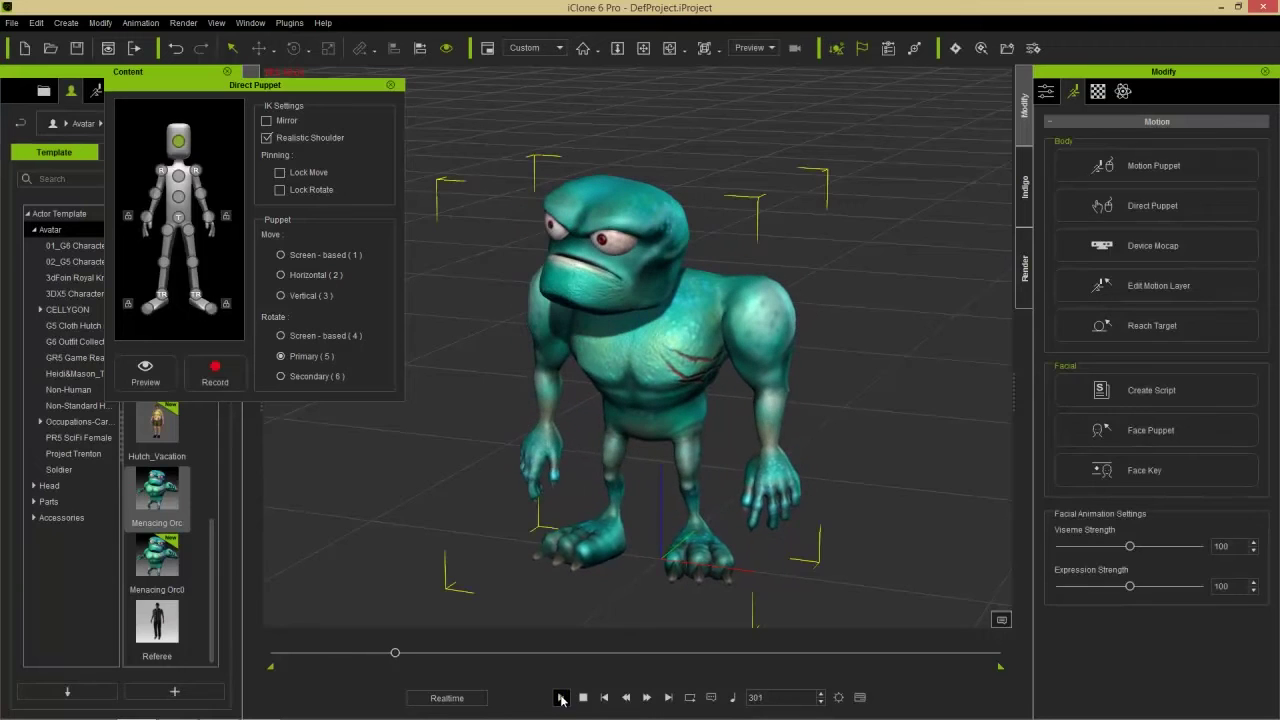
left_click(583, 698)
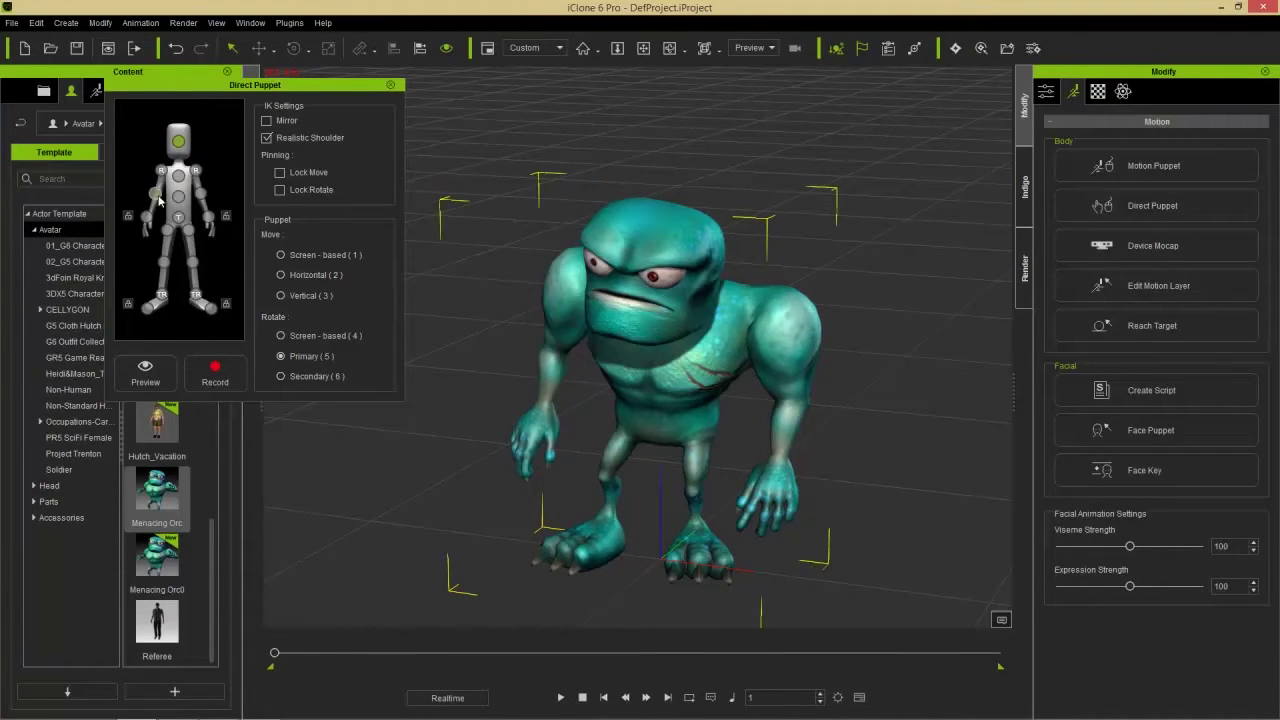
- Select the orc's right forearm joint with Screen-based rotation in Direct Puppet and preview puppeteering it
left_click(155, 194)
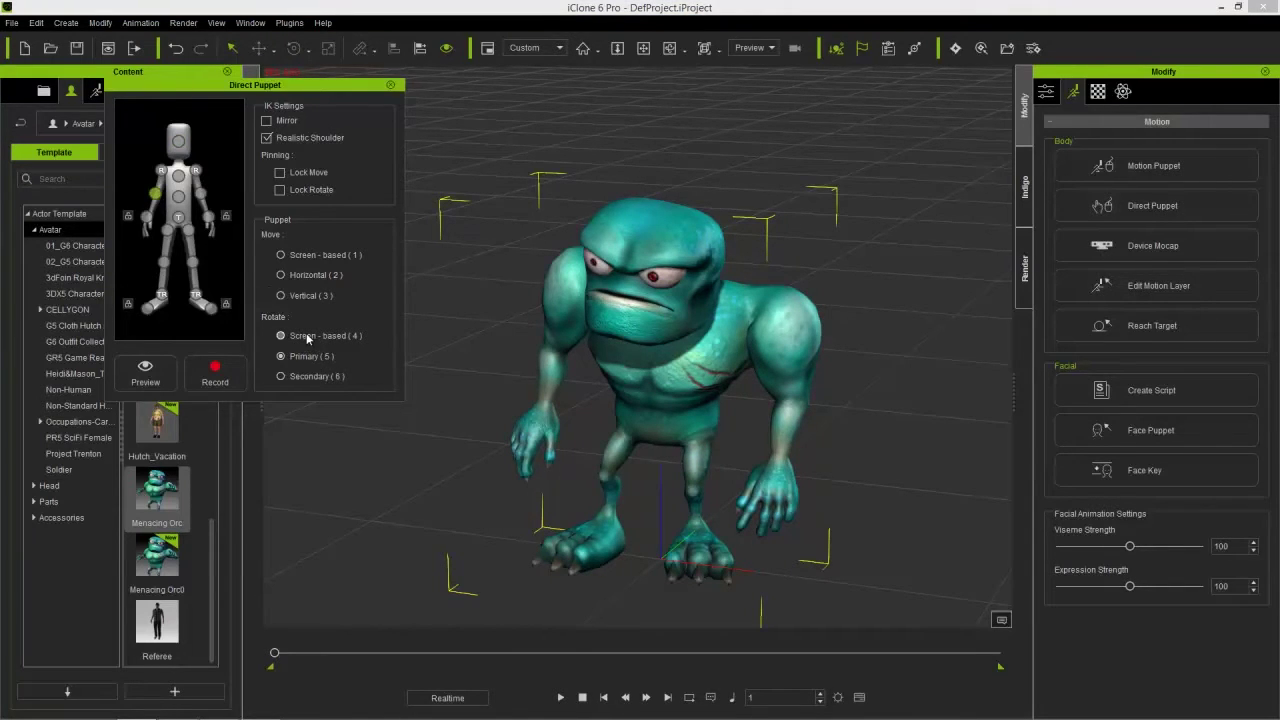
right_click_drag(550, 486, 644, 482)
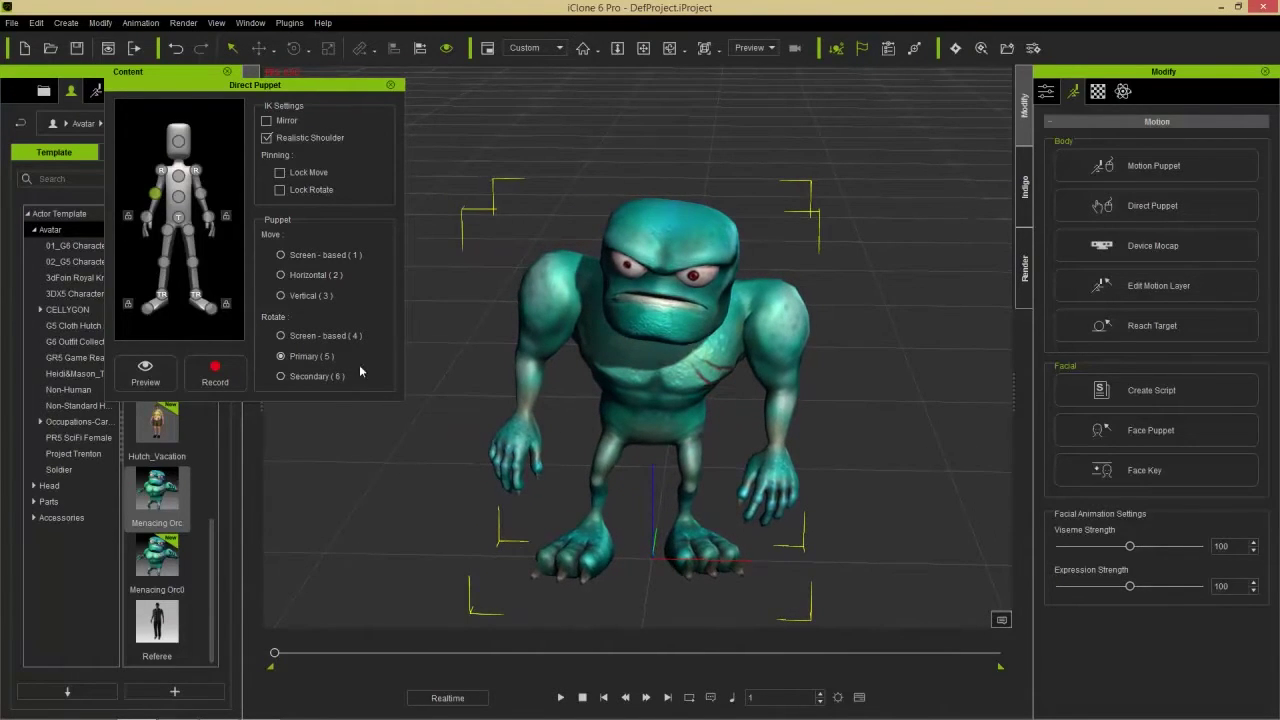
left_click(303, 339)
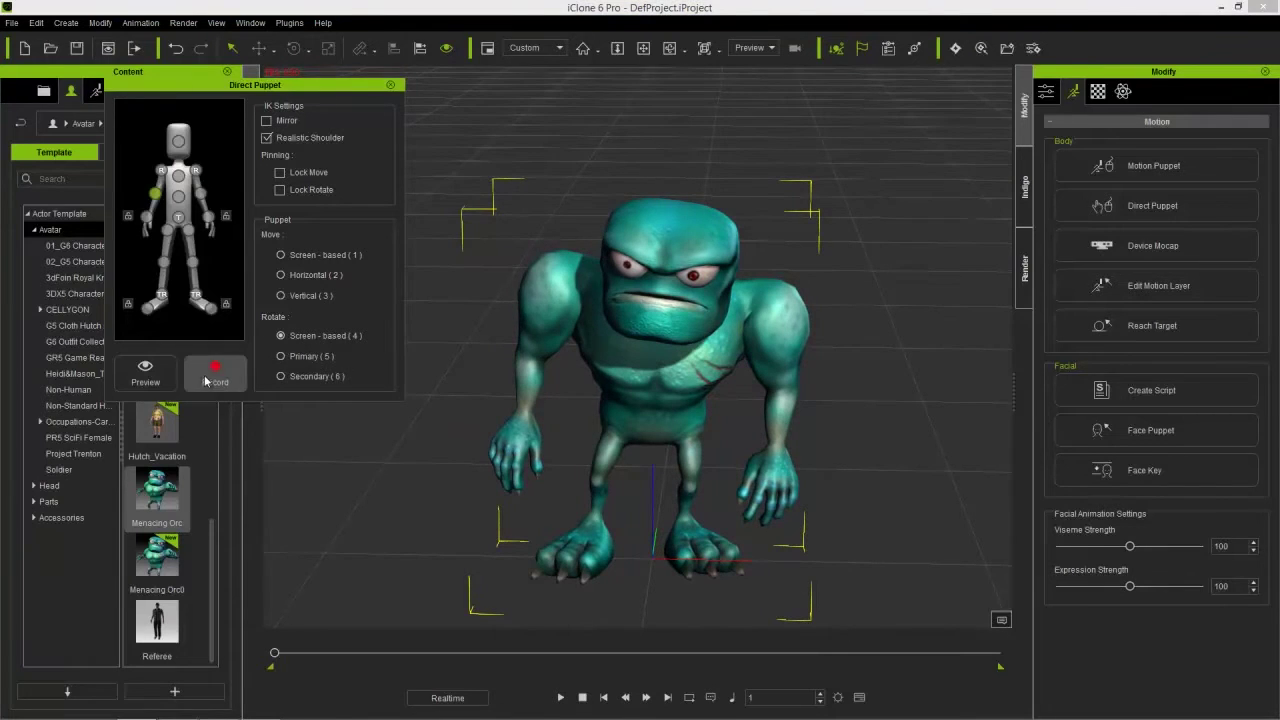
left_click(145, 370)
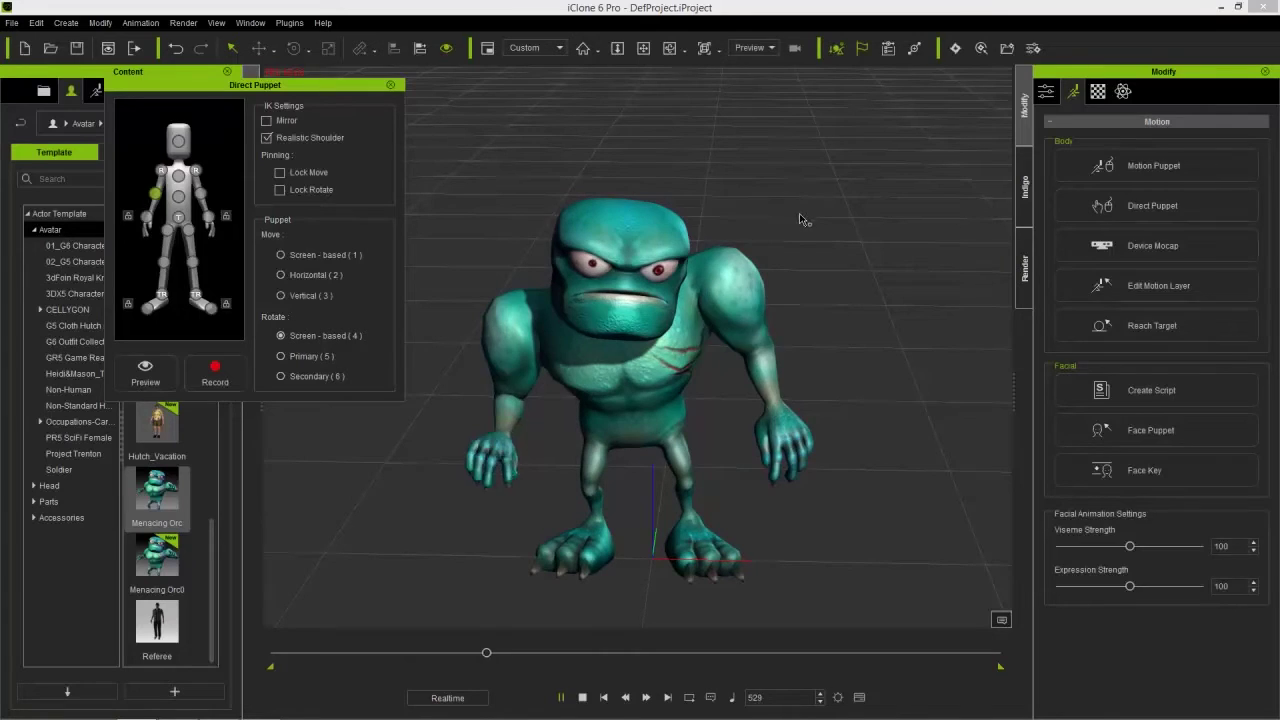
key("space")
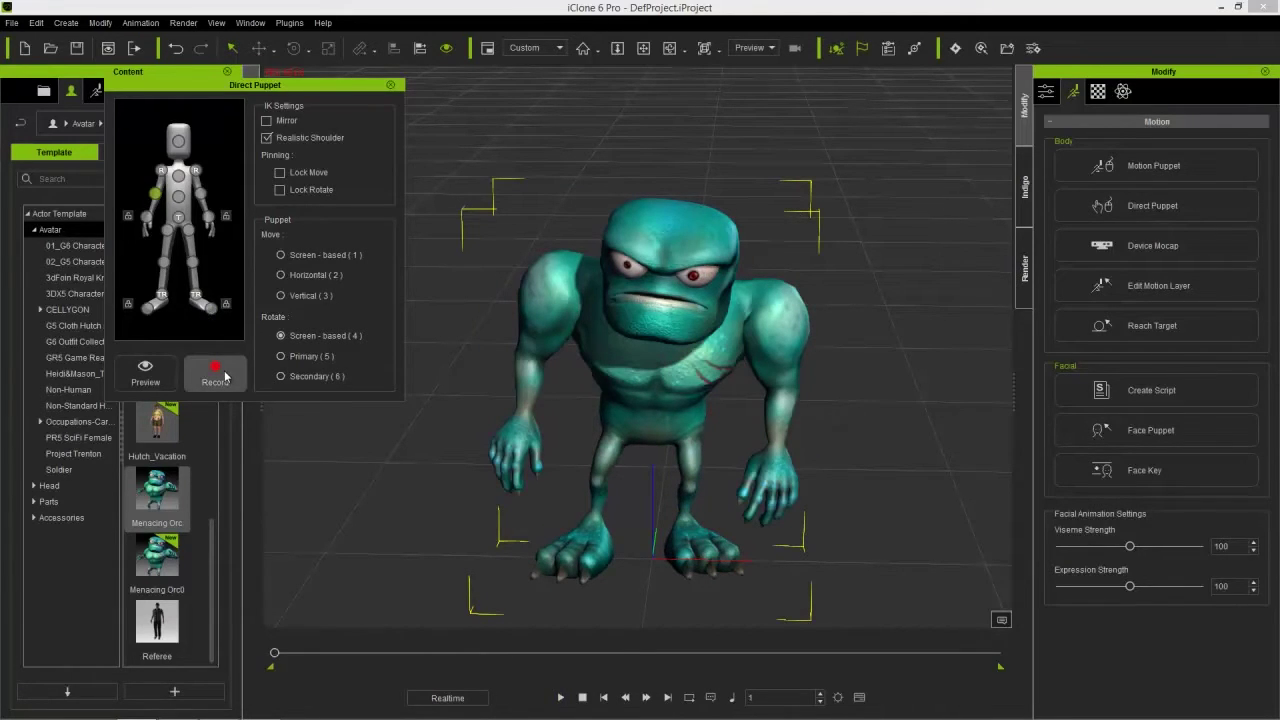
- Record a Direct Puppet rotation of the orc's right forearm for about 427 frames, and close Direct Puppet
left_click(225, 376)
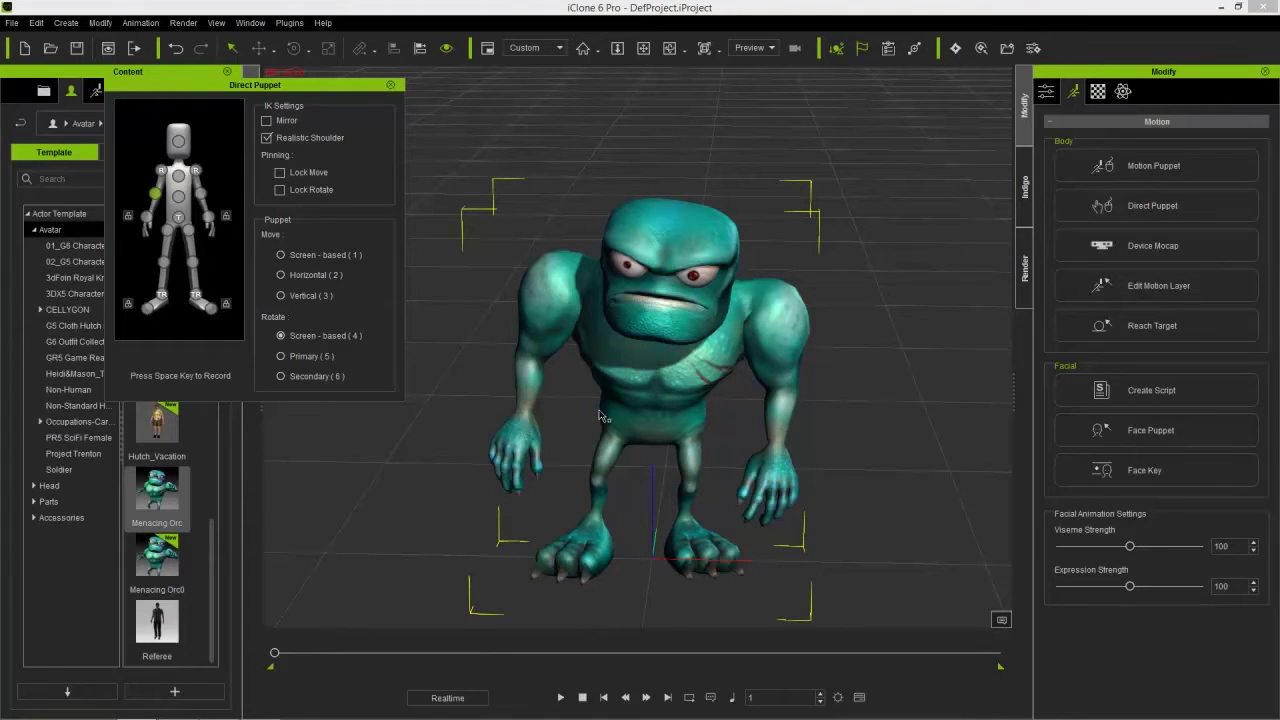
key("space")
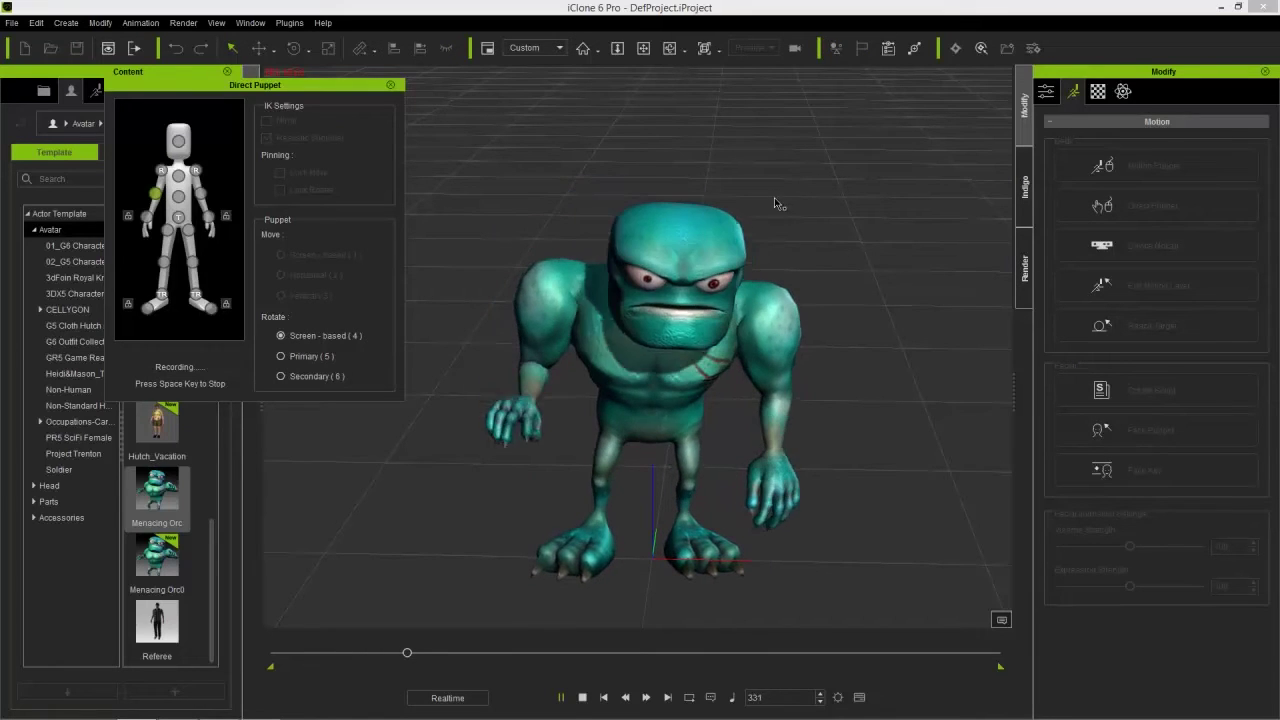
key("space")
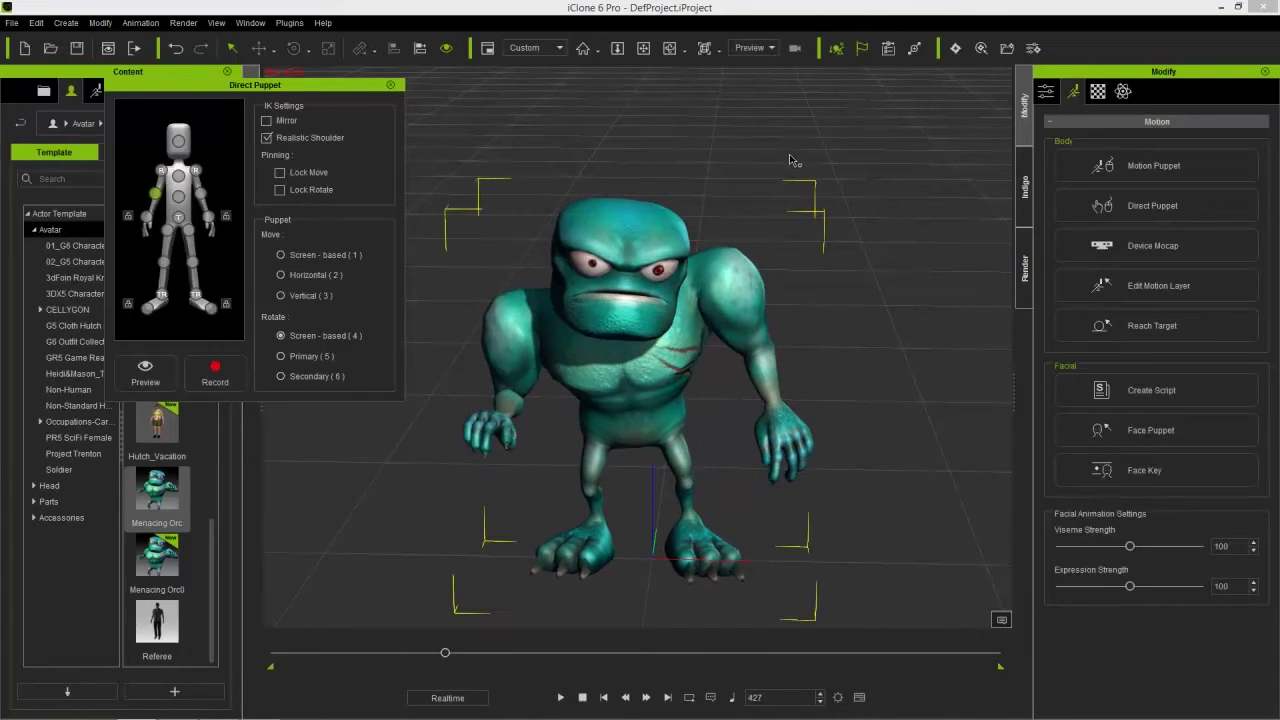
left_click(390, 85)
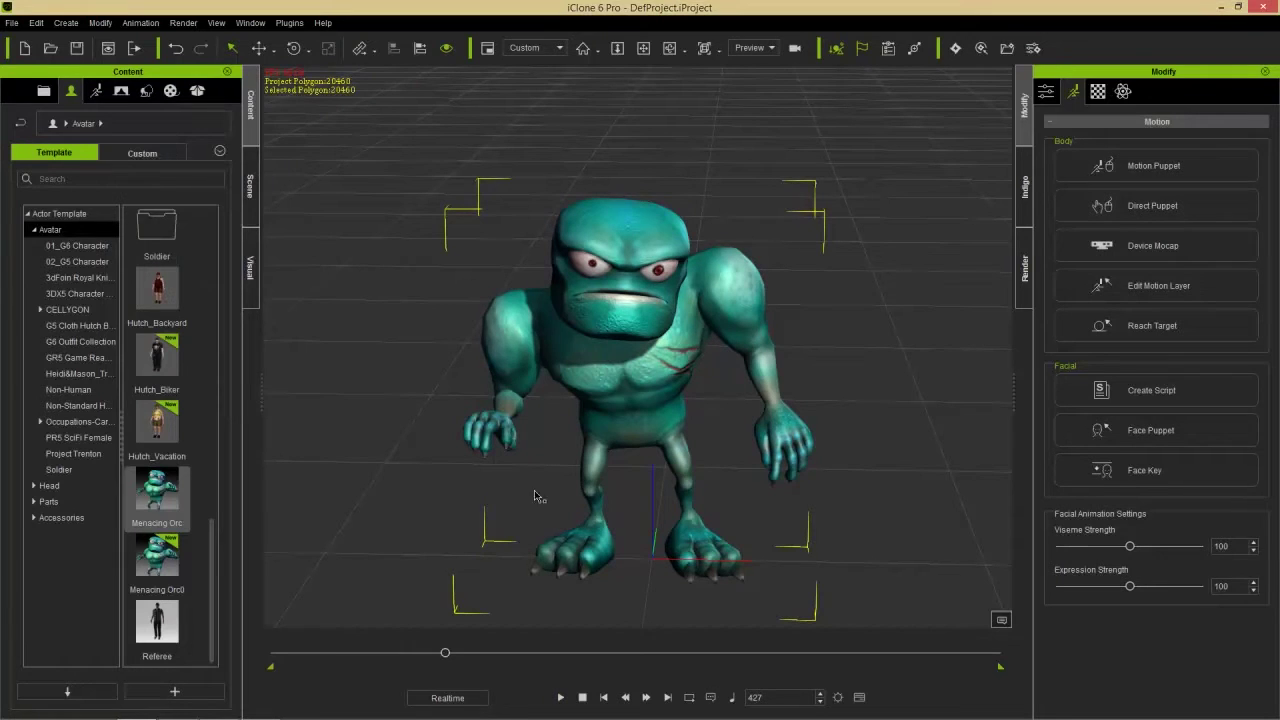
- Play back the recorded forearm movement from the first frame and stop it
left_click(584, 697)
key("space")
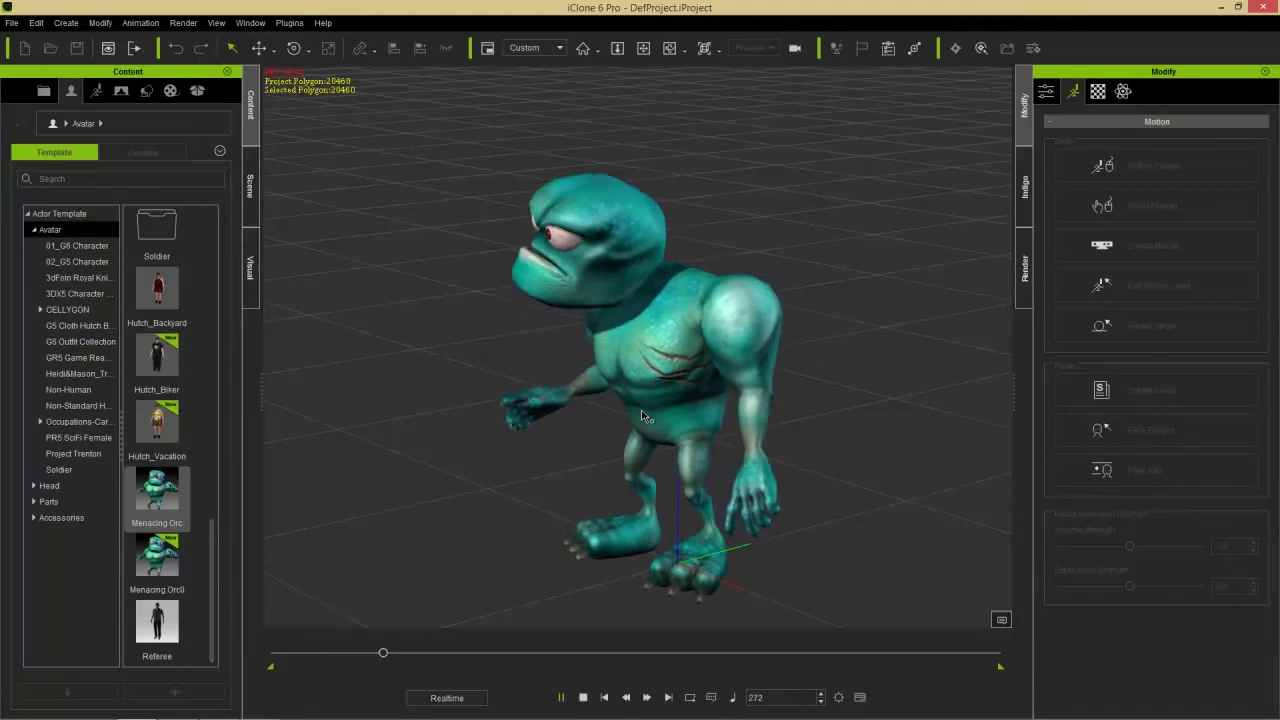
key("space")
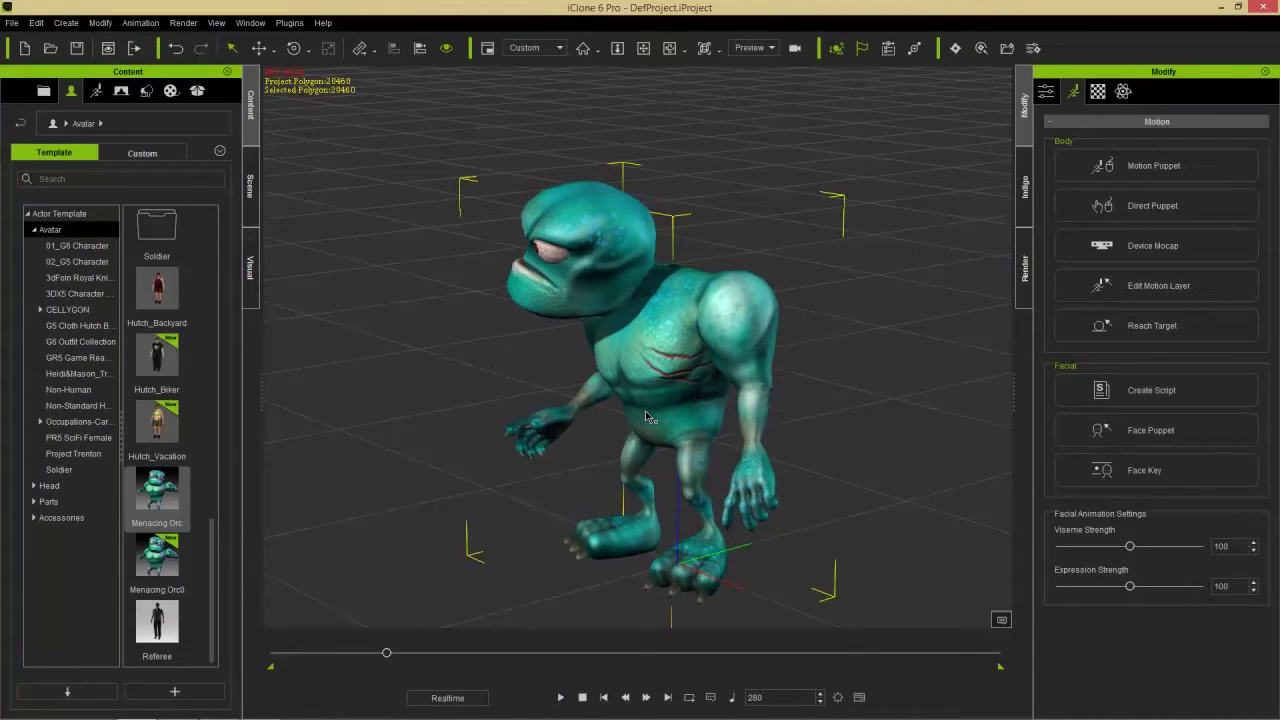
- Go to frame 66 and open Edit Motion Layer for the orc
left_click_drag(386, 652, 300, 653)
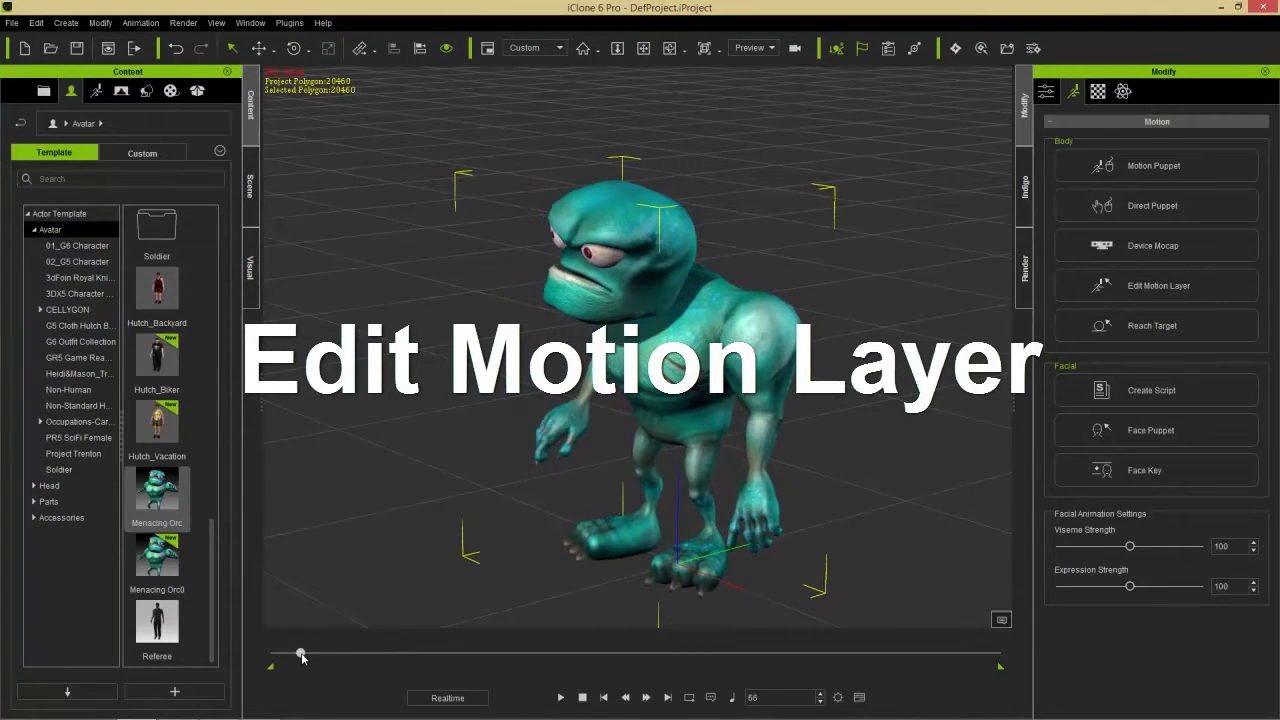
right_click_drag(450, 479, 663, 491)
scroll(654, 489, "up", 4)
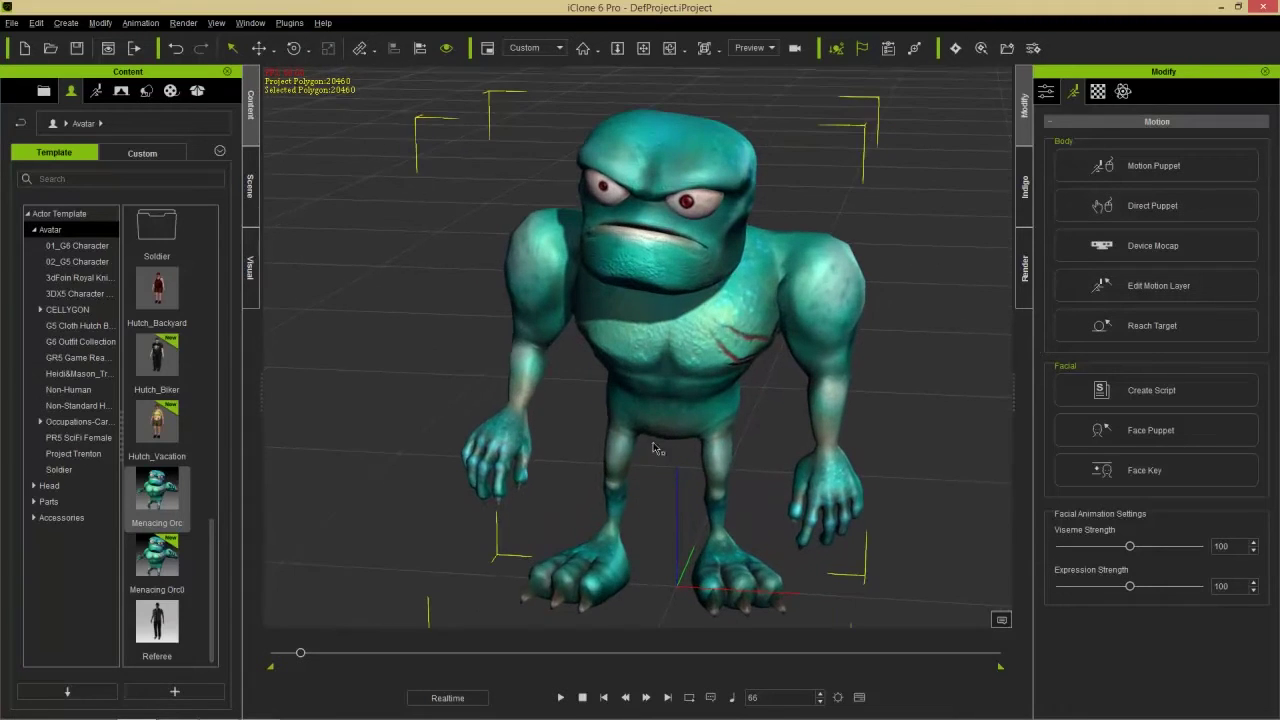
right_click_drag(648, 420, 600, 447)
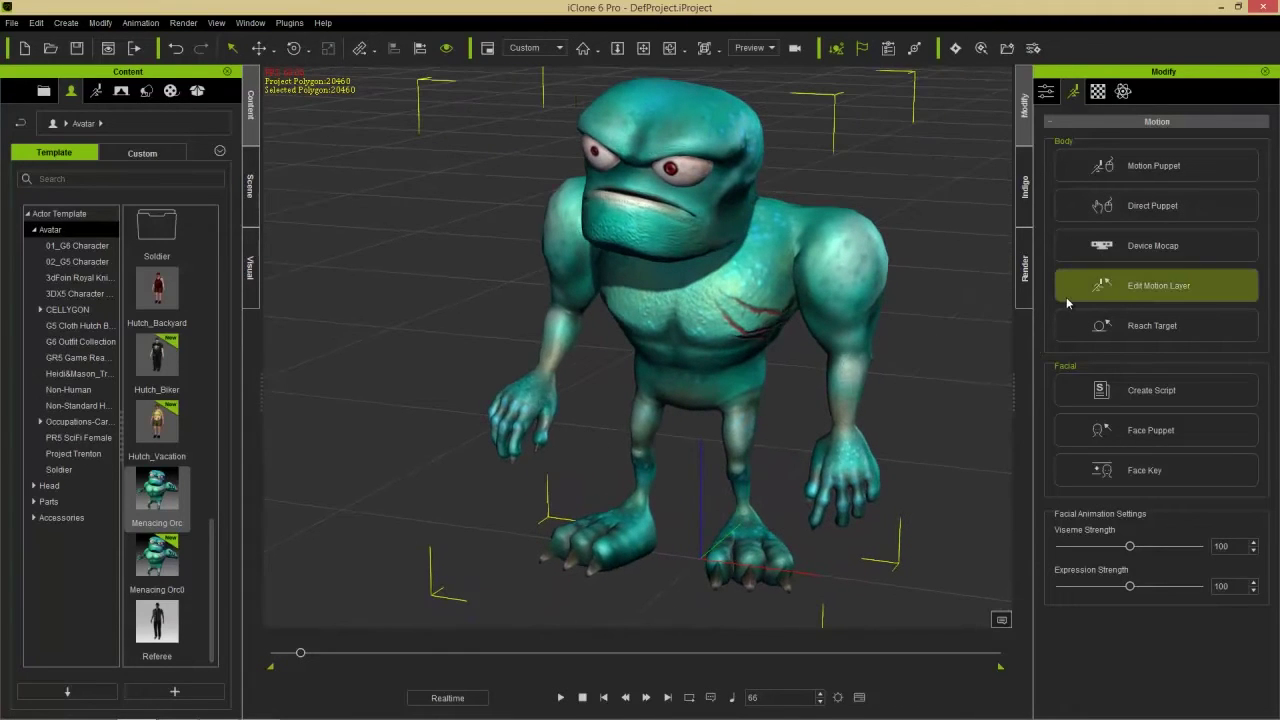
left_click(1130, 288)
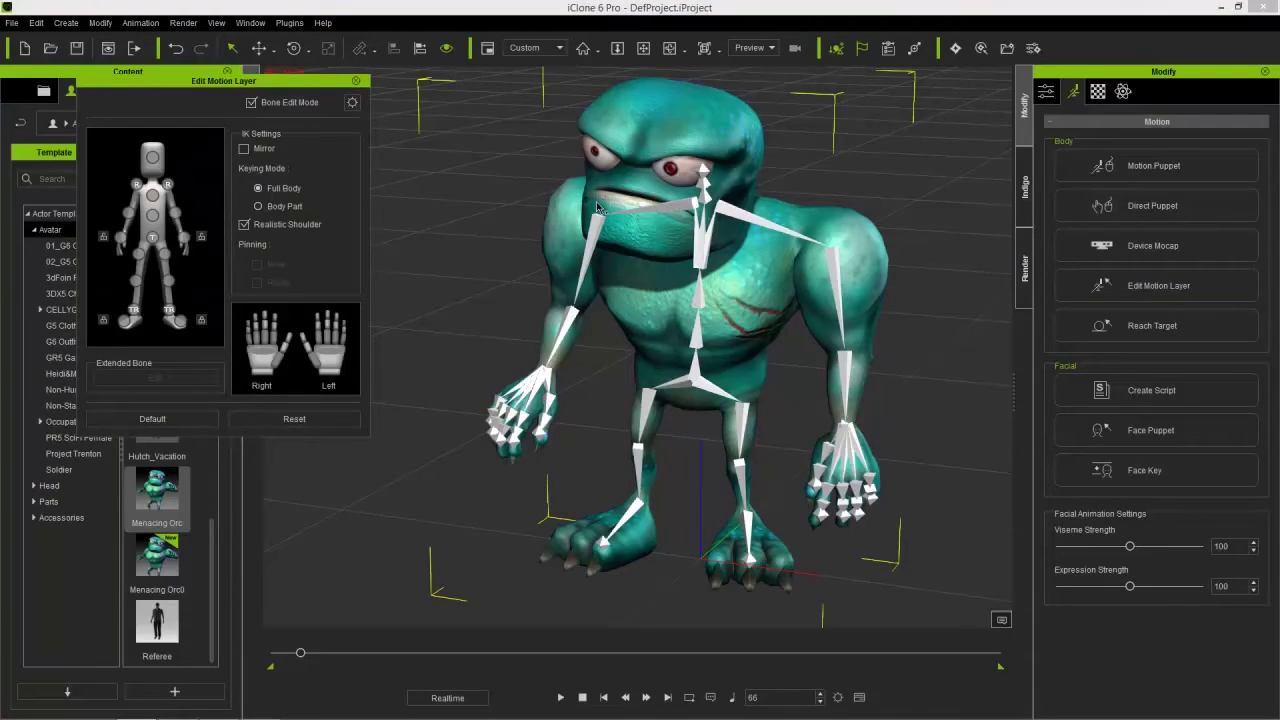
- Set the displayed bone size to 1.0 for all bones and close the bone settings
left_click(351, 102)
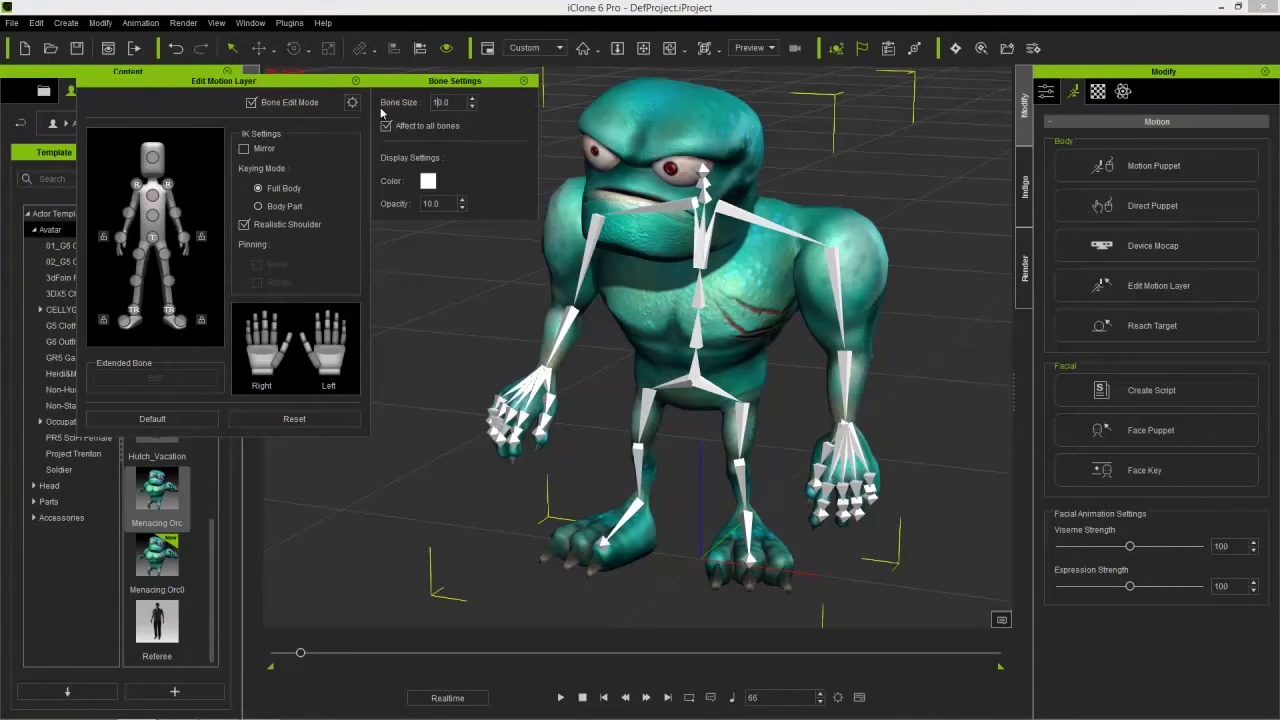
left_click(440, 102)
type("1.0")
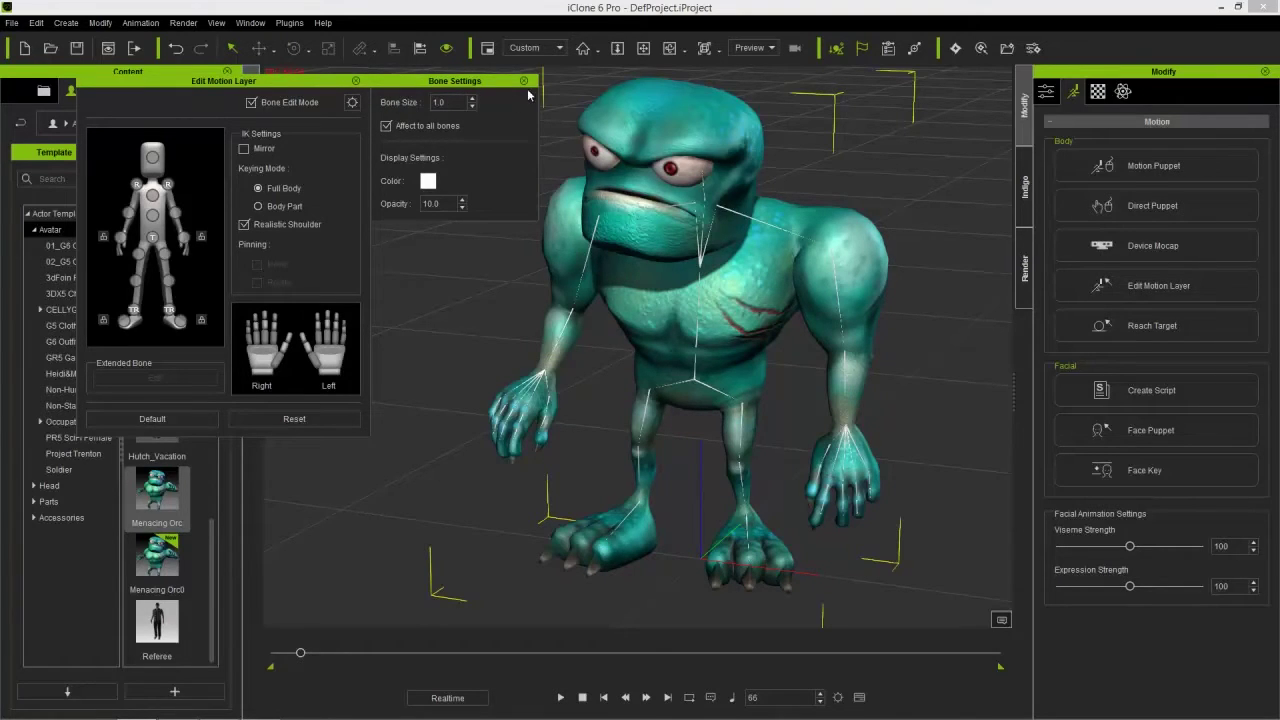
left_click(523, 80)
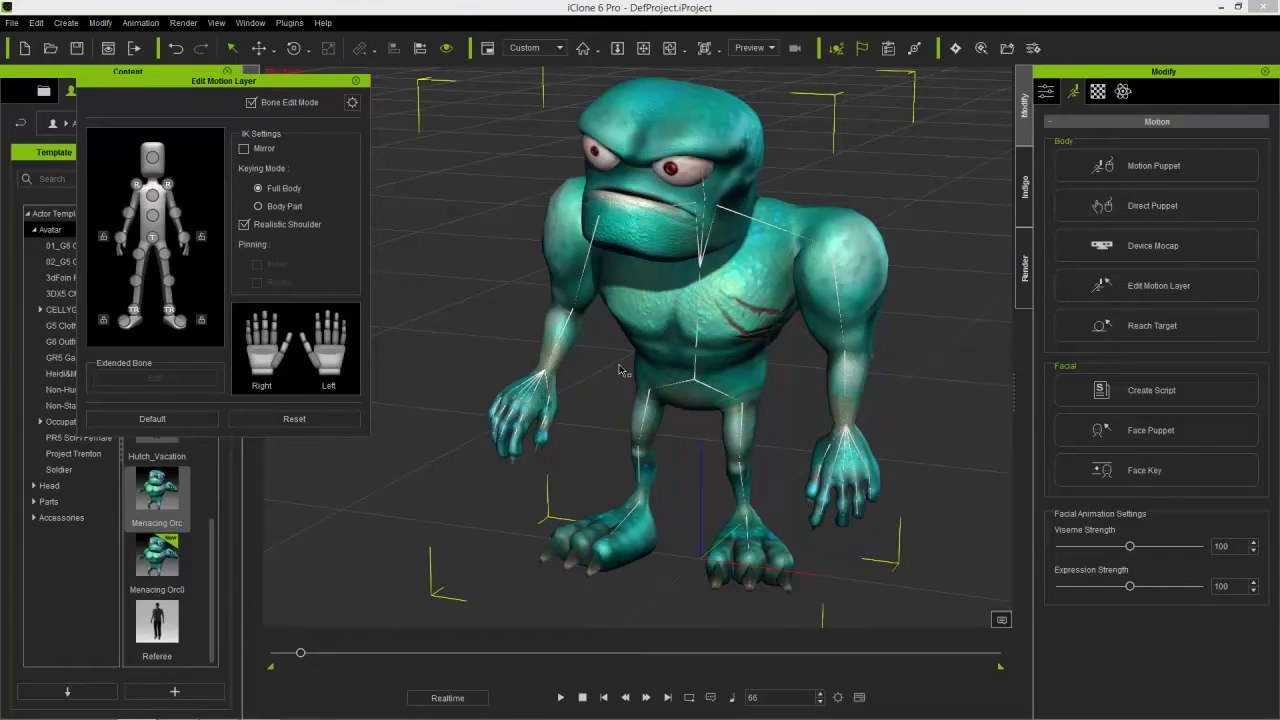
- Open the timeline and set a motion layer key for the orc at frame 93
key("F3")
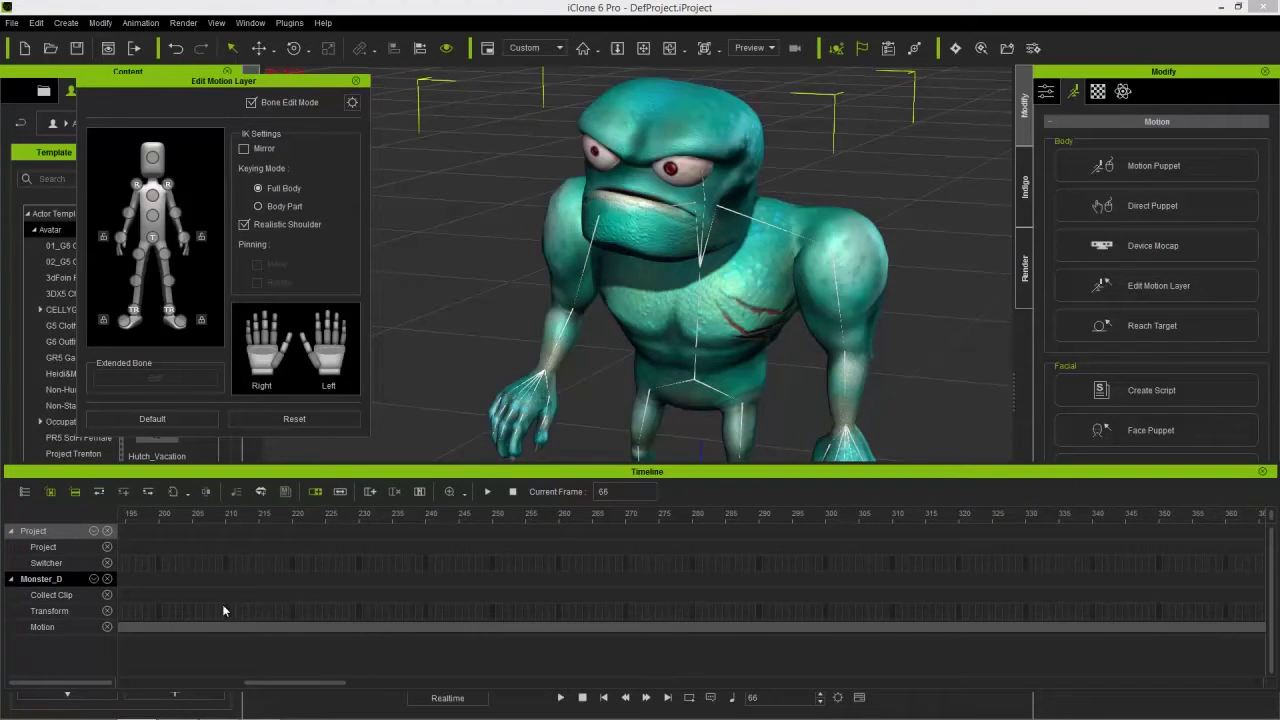
scroll(240, 585, "down", 5)
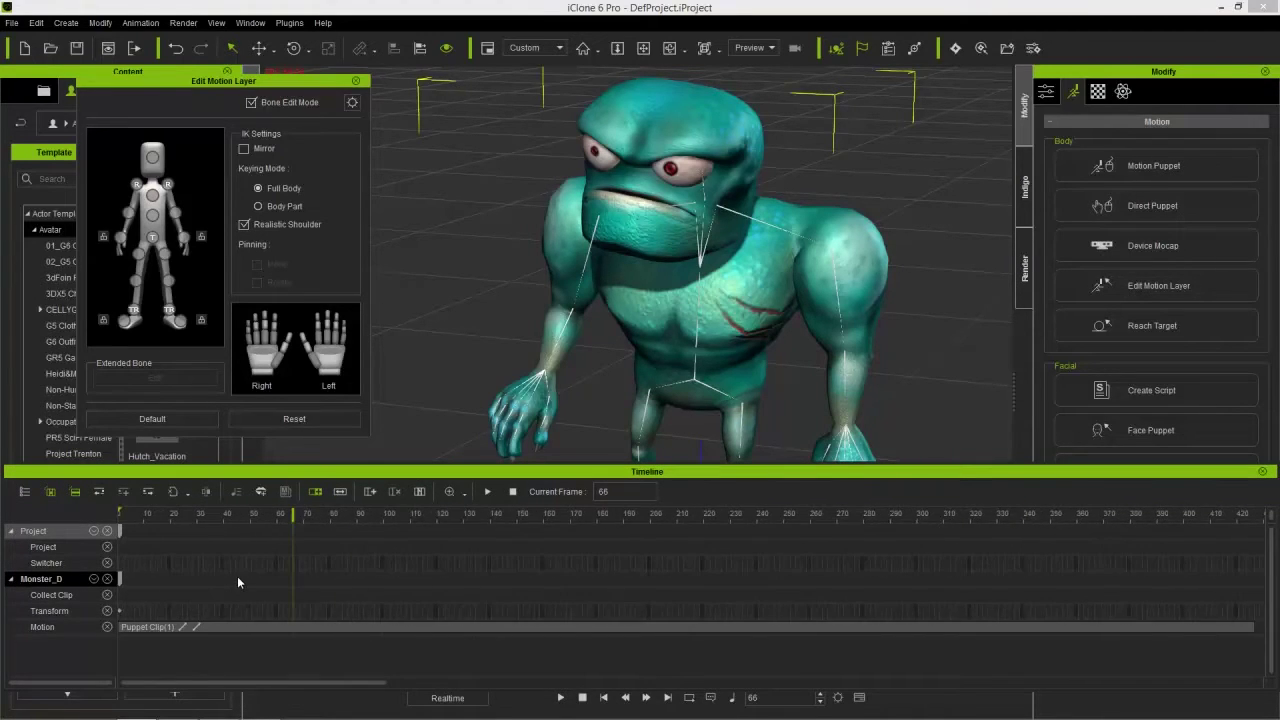
scroll(240, 582, "up", 3)
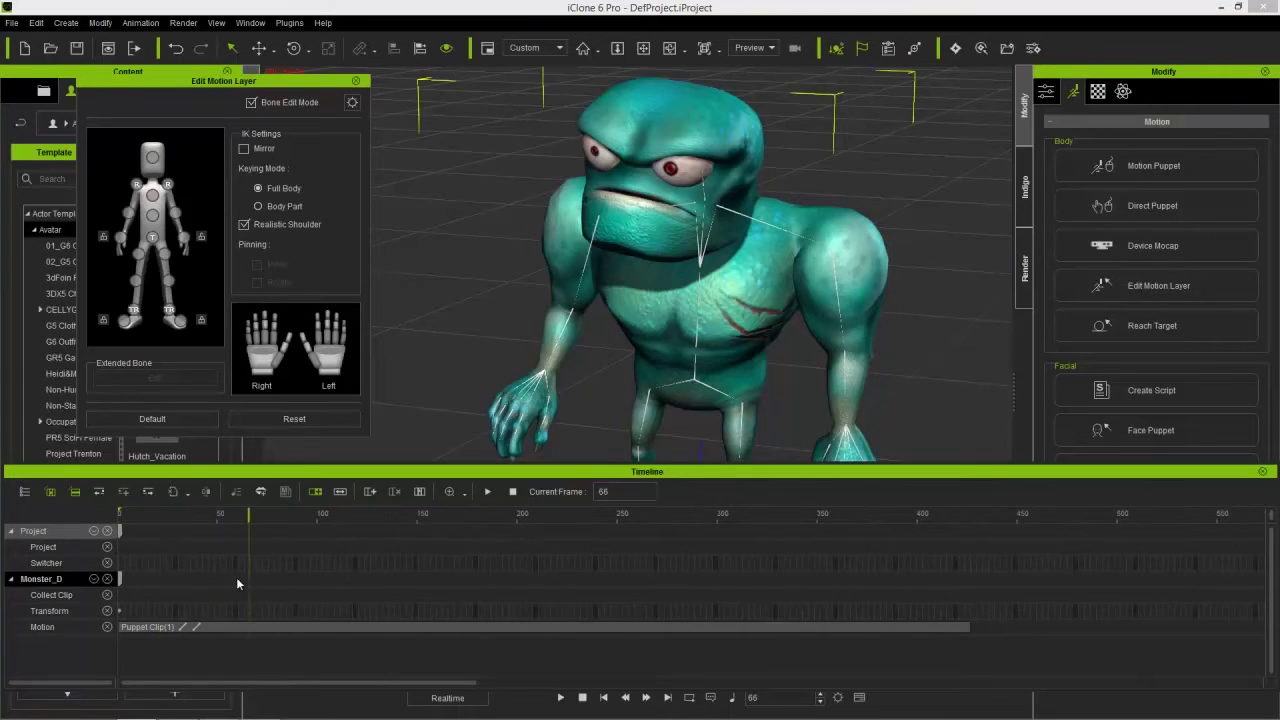
scroll(243, 574, "down", 2)
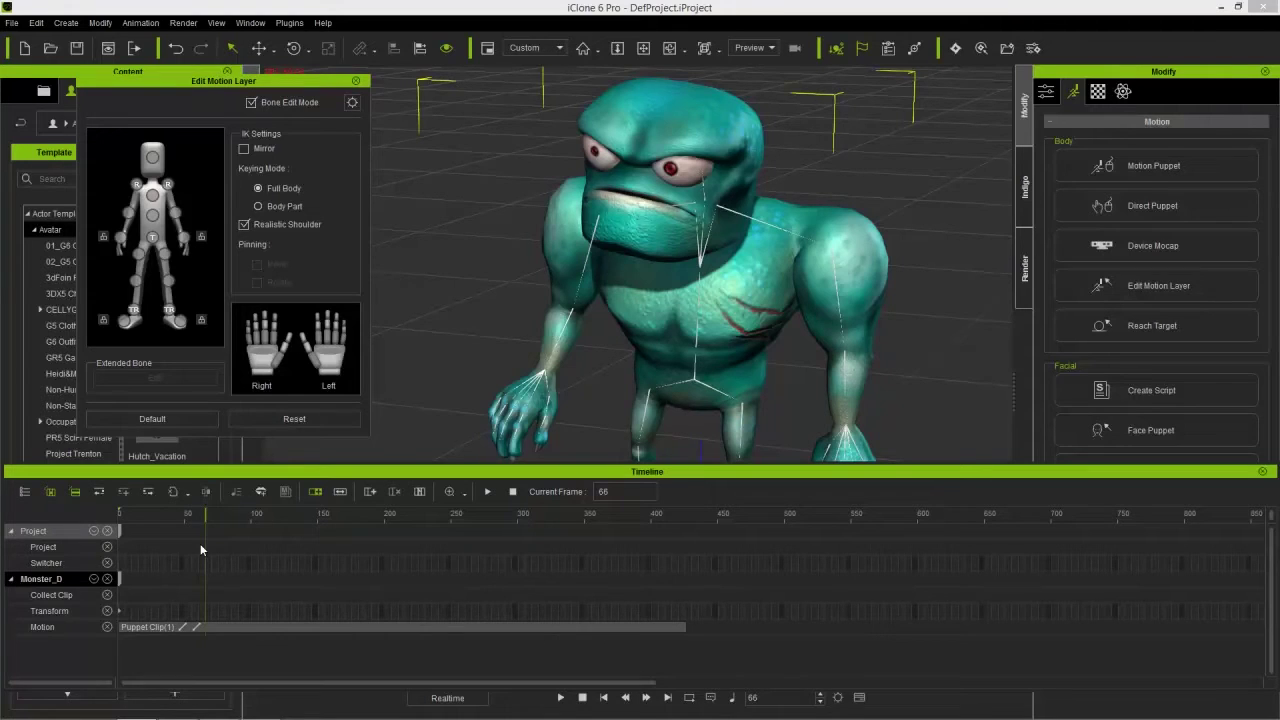
left_click_drag(178, 516, 242, 527)
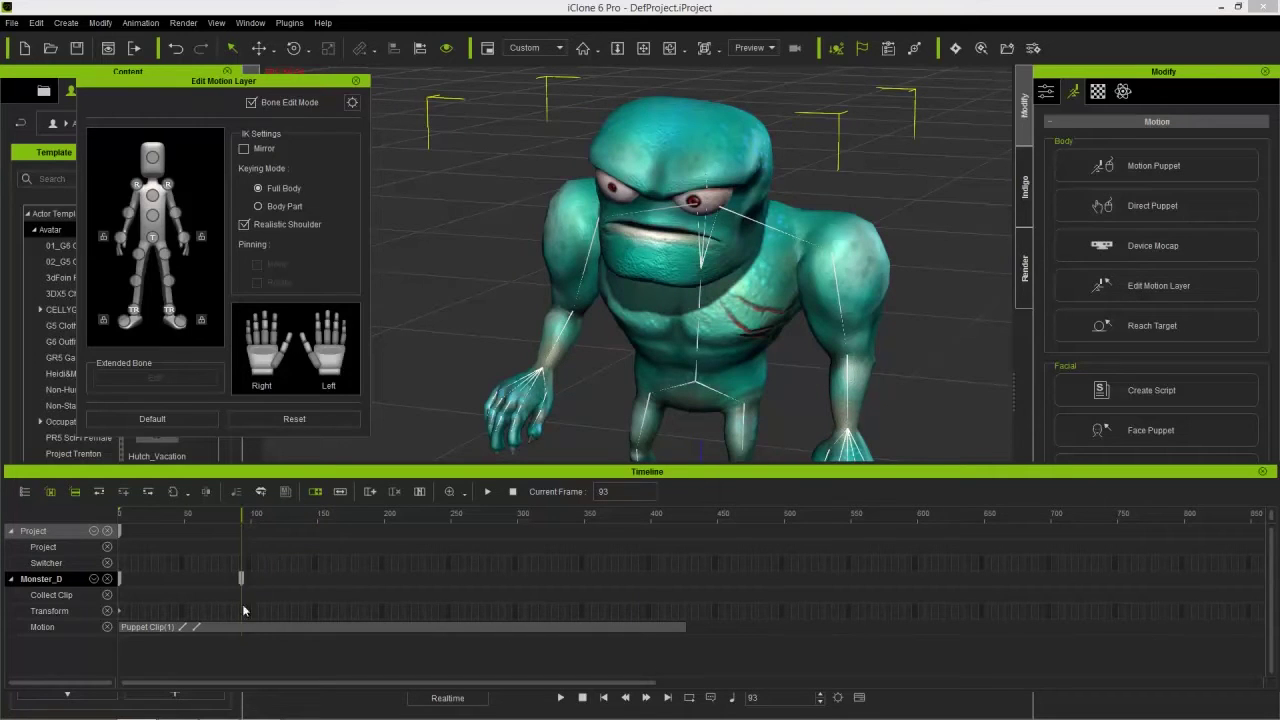
- Show the Motion Layer track for Monster_D in the timeline and expand its body-part subtracks
left_click(94, 580)
left_click(105, 418)
left_click(296, 487)
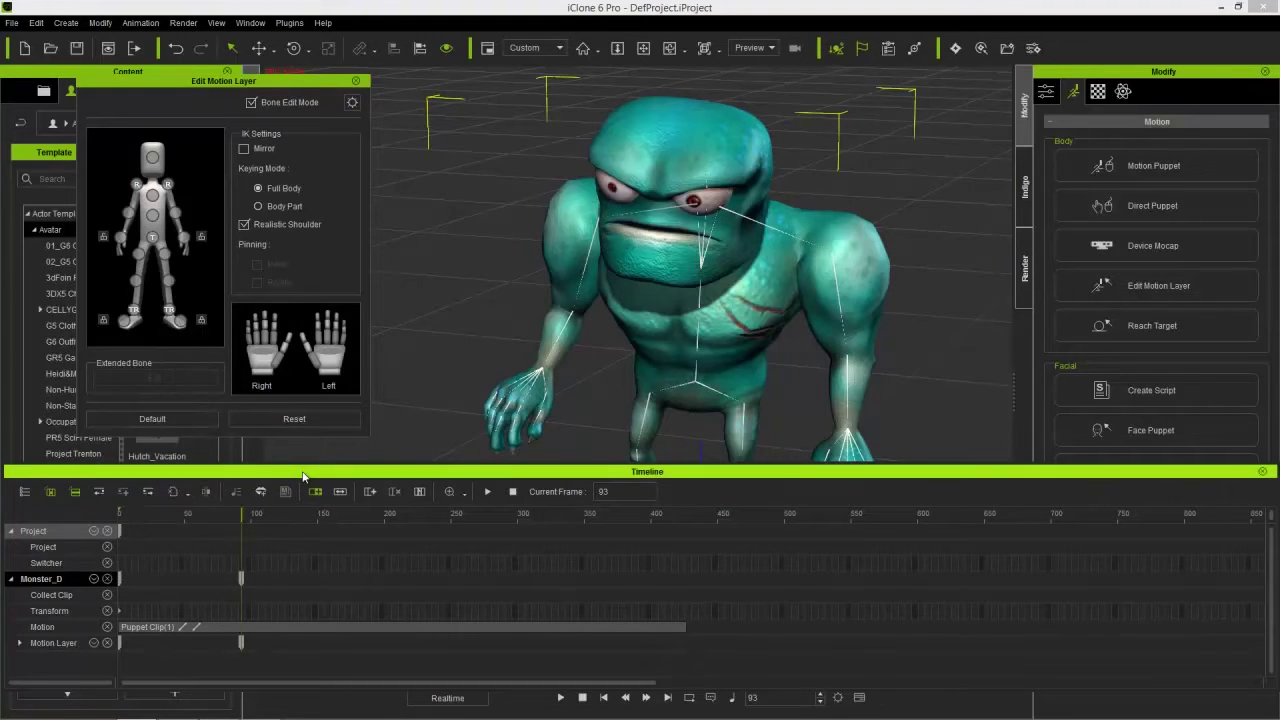
left_click(19, 647)
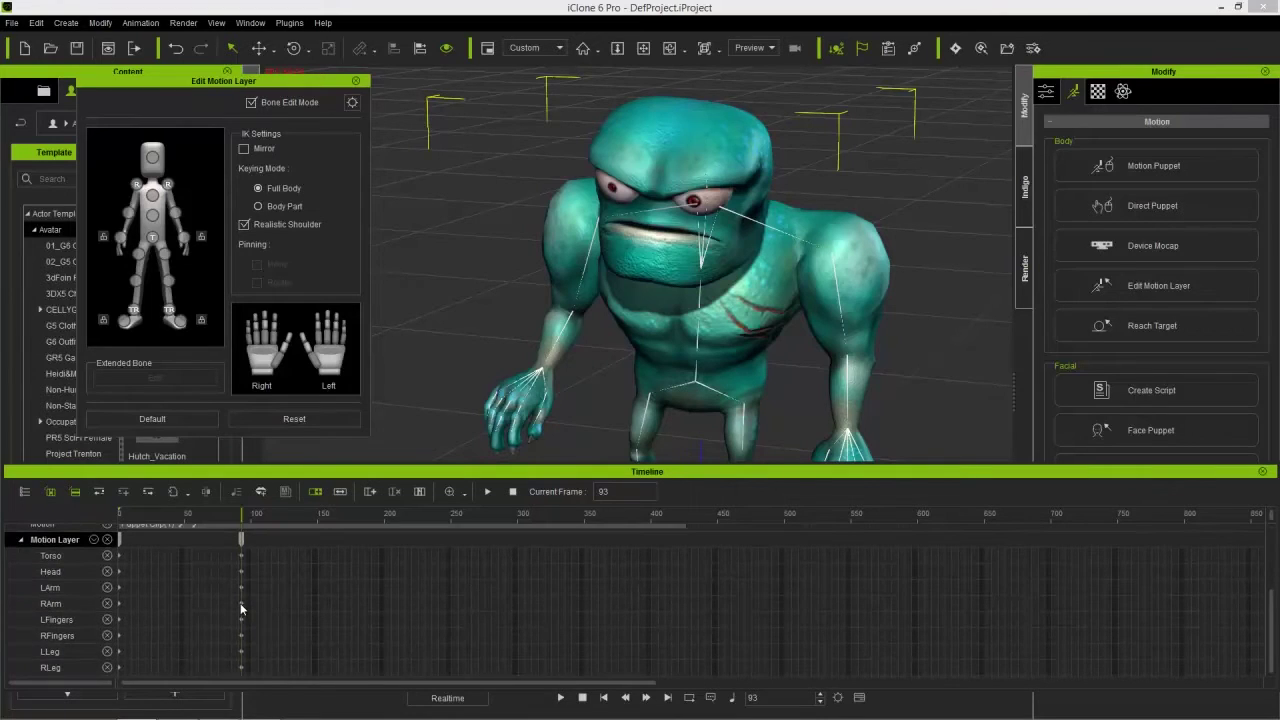
scroll(222, 617, "up", 2)
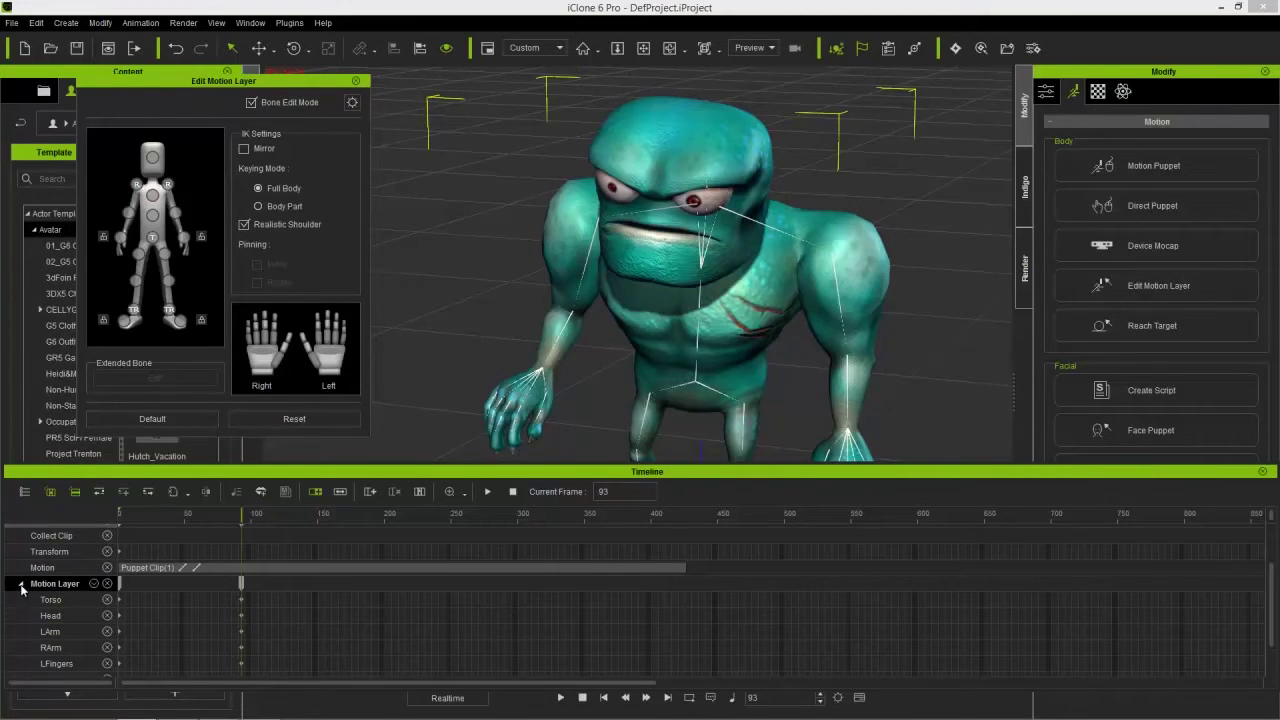
- At frame 111, curl the fingers of the orc's right hand and activate rotation on its index and middle finger bones
left_click_drag(243, 518, 266, 517)
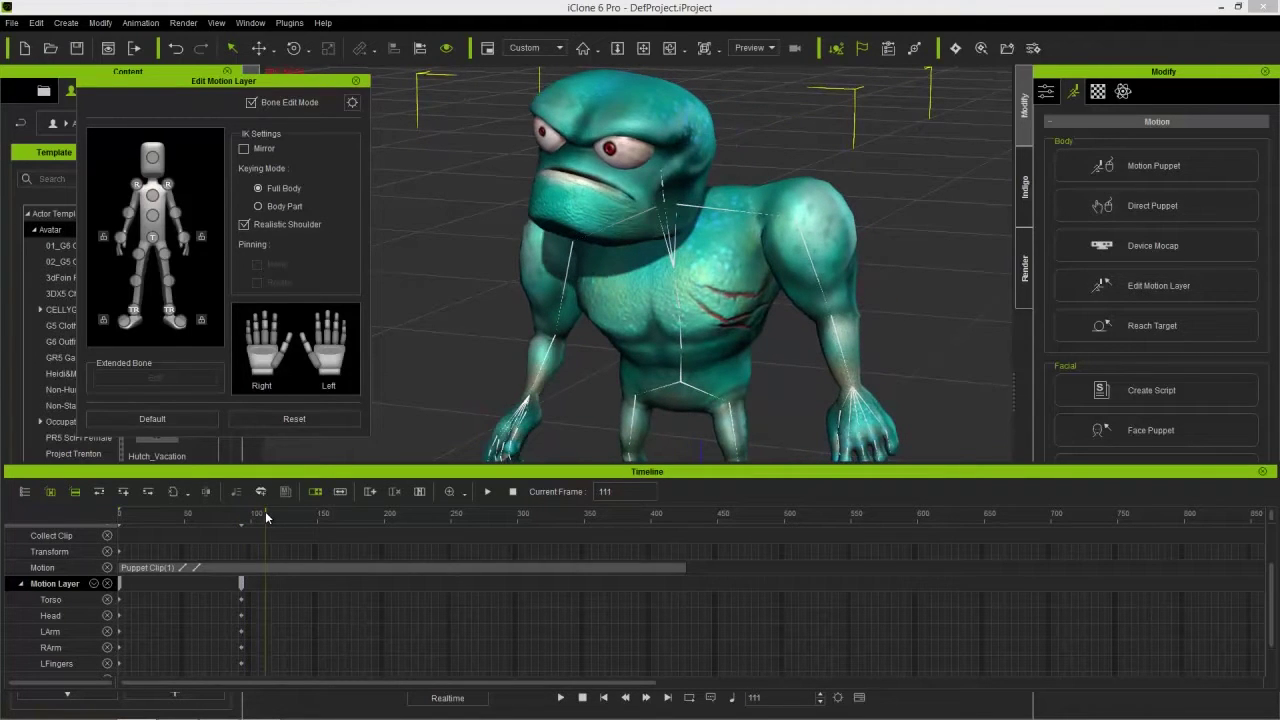
scroll(580, 300, "up", 3)
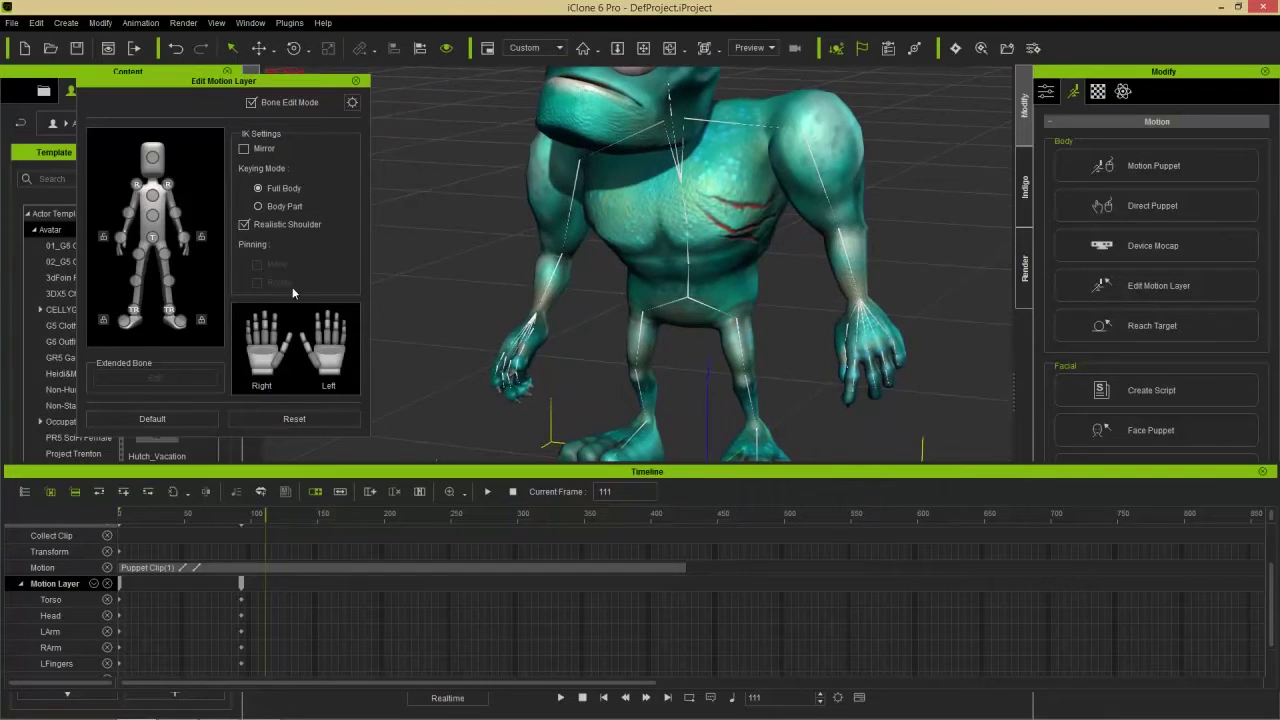
left_click(266, 385)
left_click_drag(266, 385, 265, 350)
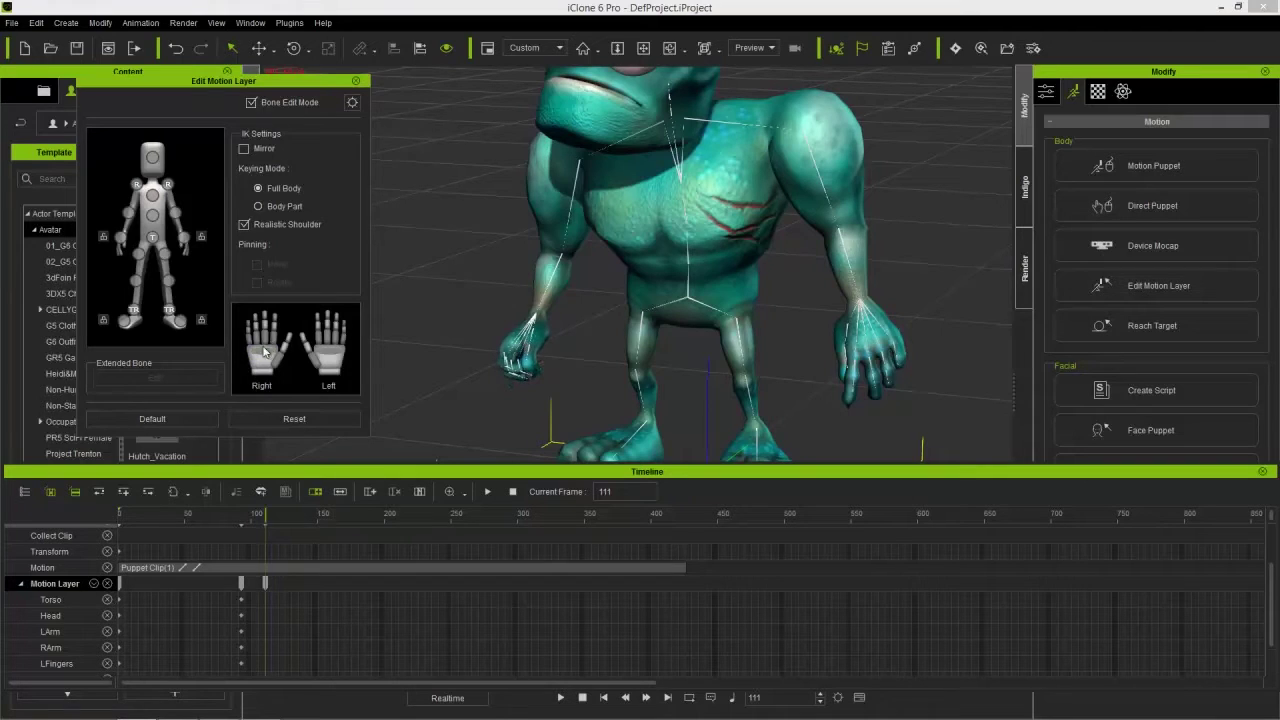
key("e")
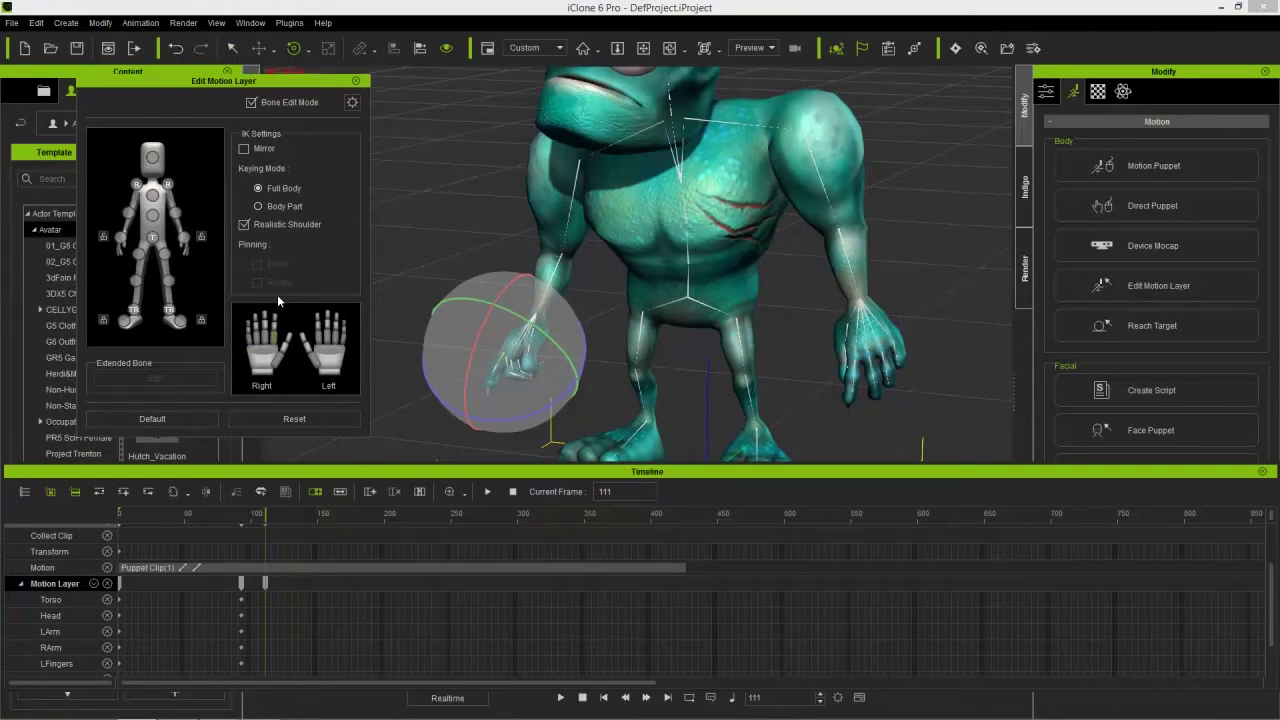
left_click(268, 322)
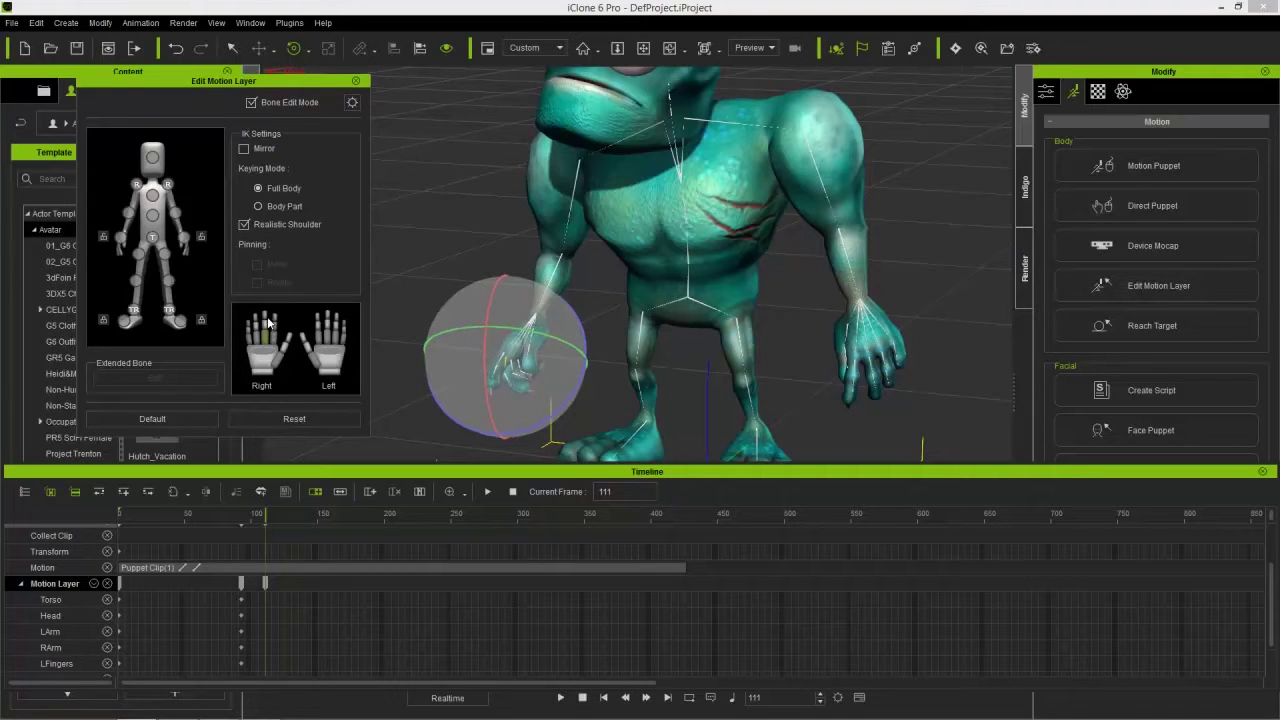
- Key the curled hand pose at frame 310 and reset the motion layer pose at frame 342
left_click_drag(248, 521, 531, 519)
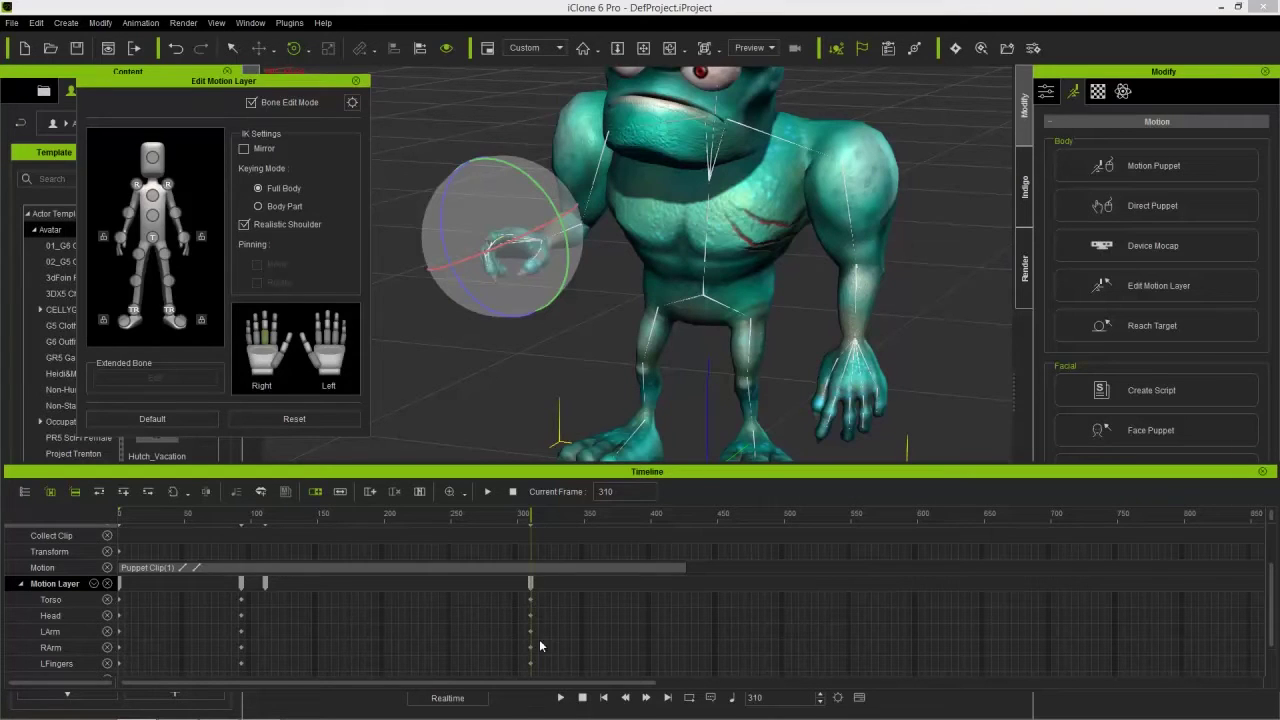
left_click_drag(532, 520, 574, 530)
left_click(323, 420)
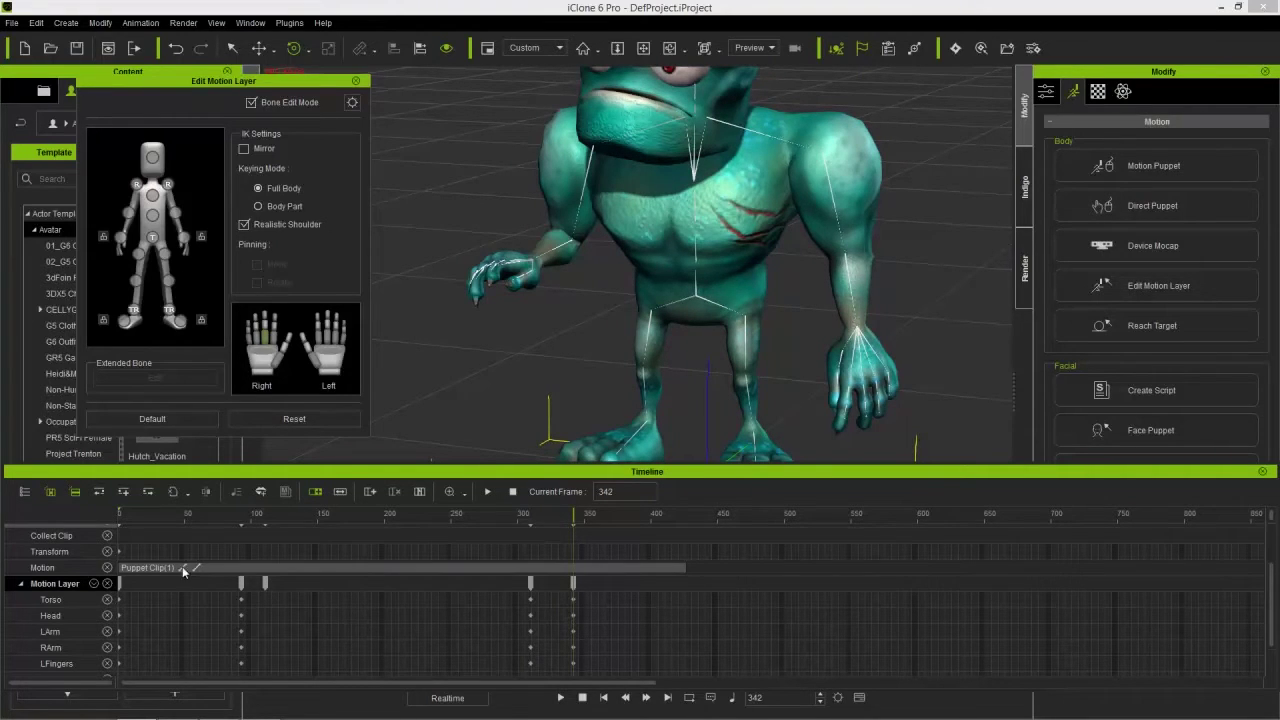
- Scrub the timeline from about frame 93 to 356 to review the hand motion, and close Edit Motion Layer
left_click_drag(240, 514, 592, 497)
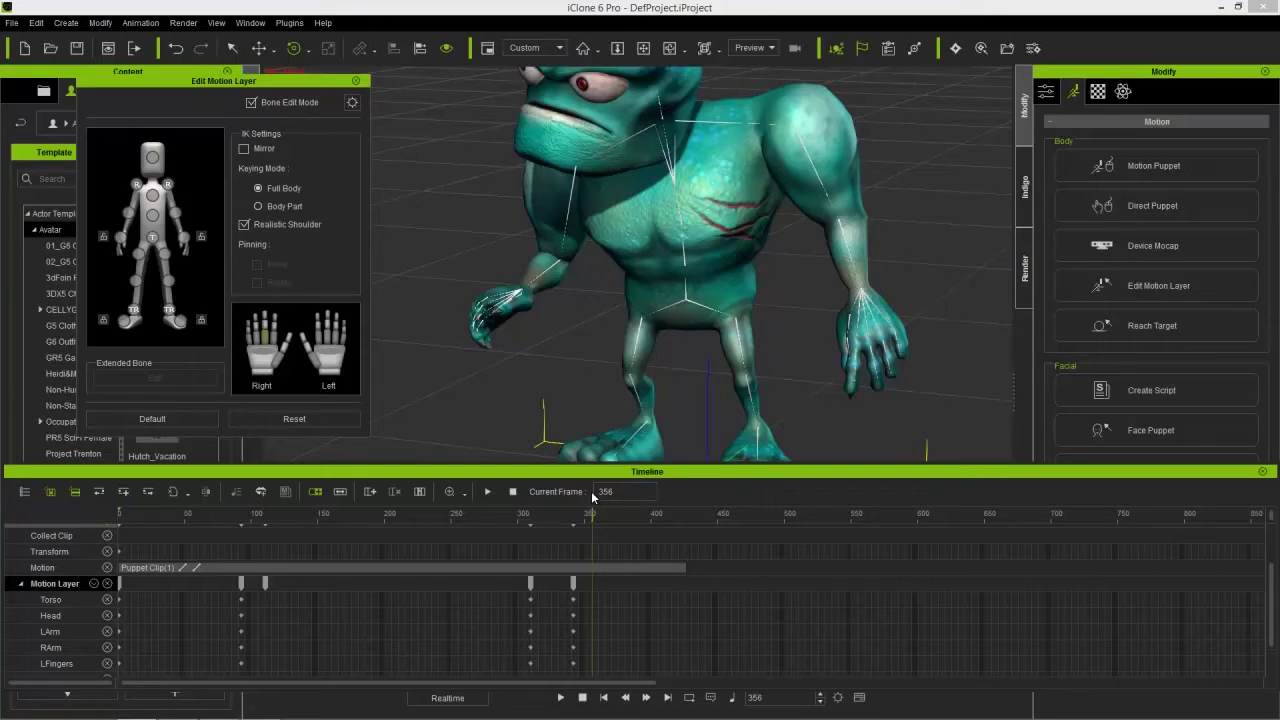
left_click(356, 81)
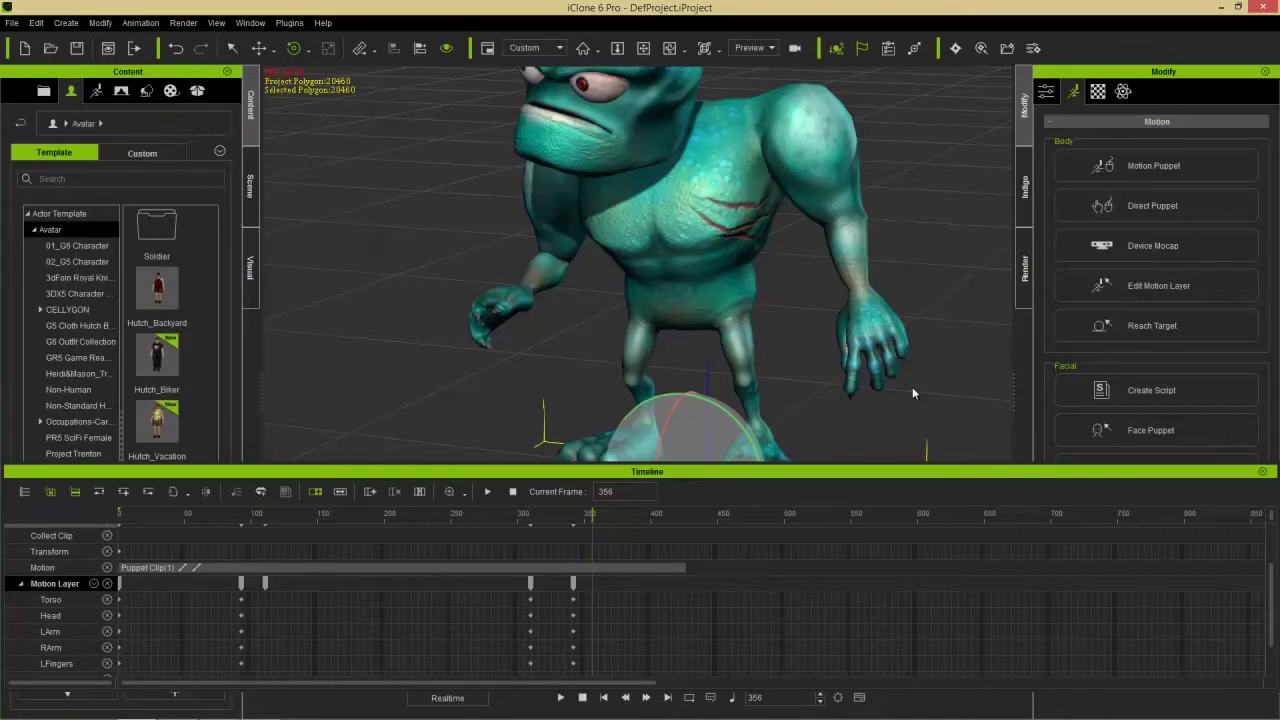
- Close the timeline and add the Headphones template from the Accessories library to the orc
left_click(1263, 471)
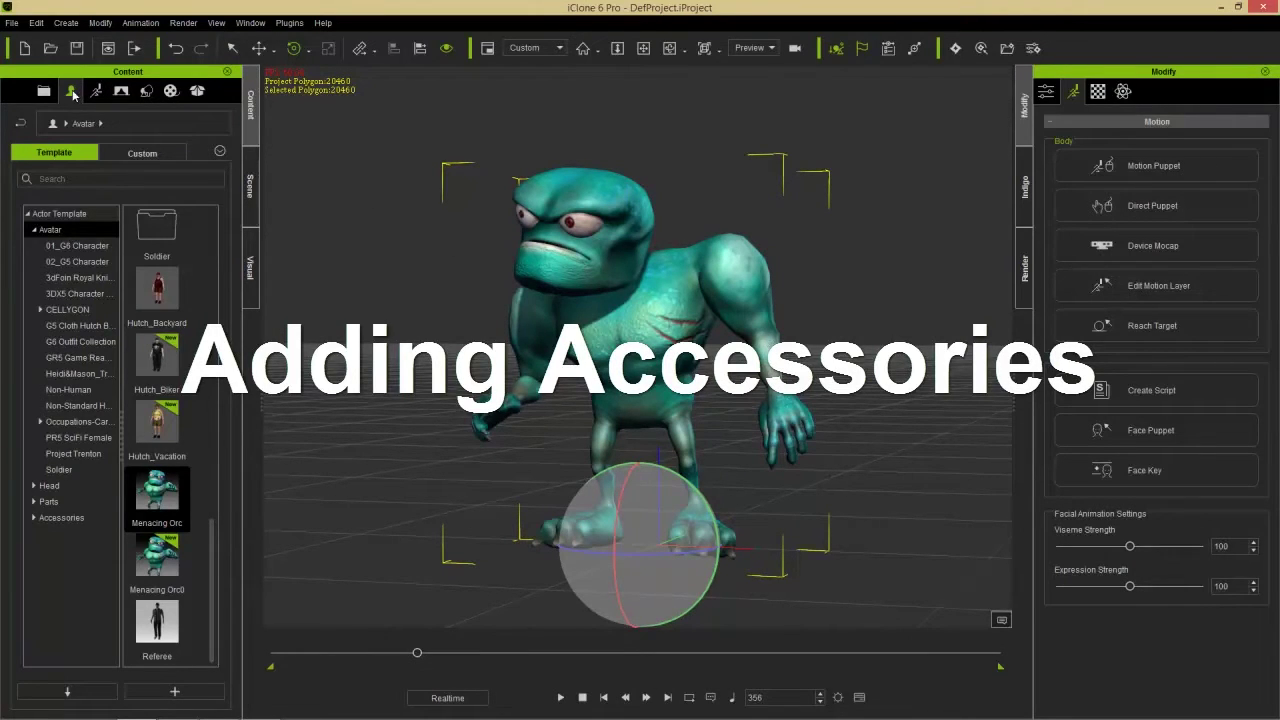
double_click(61, 517)
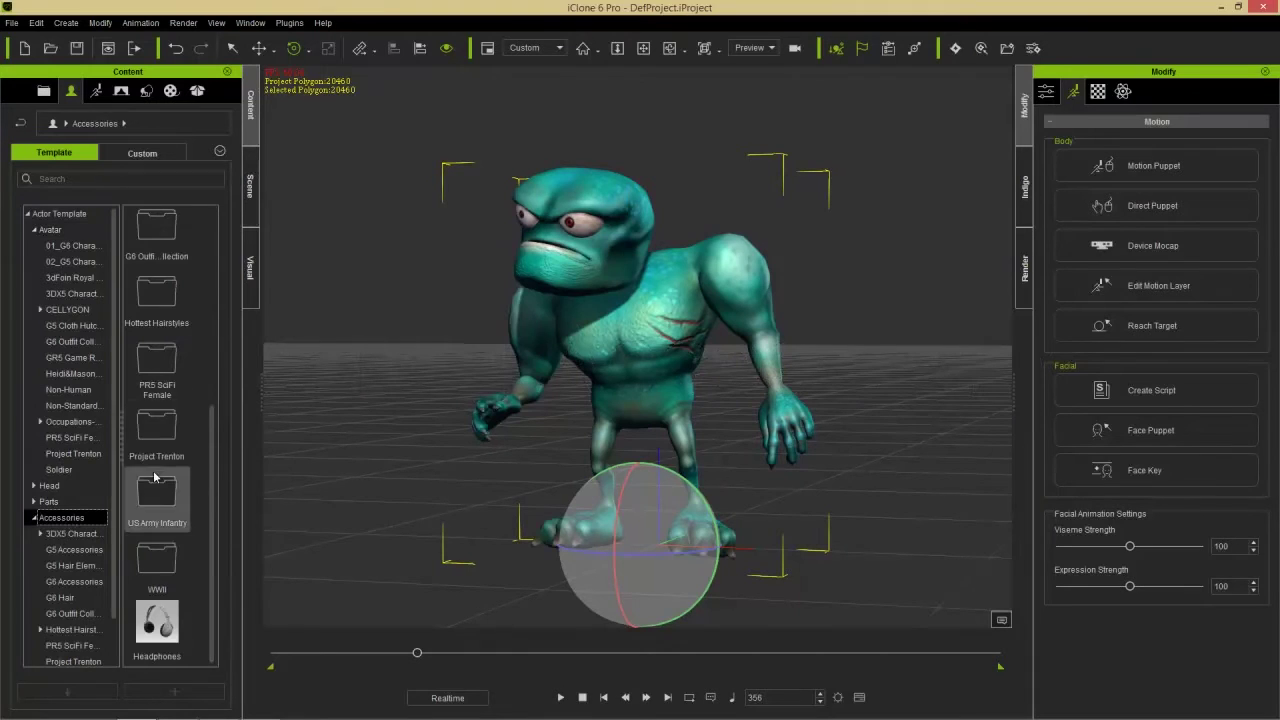
double_click(158, 621)
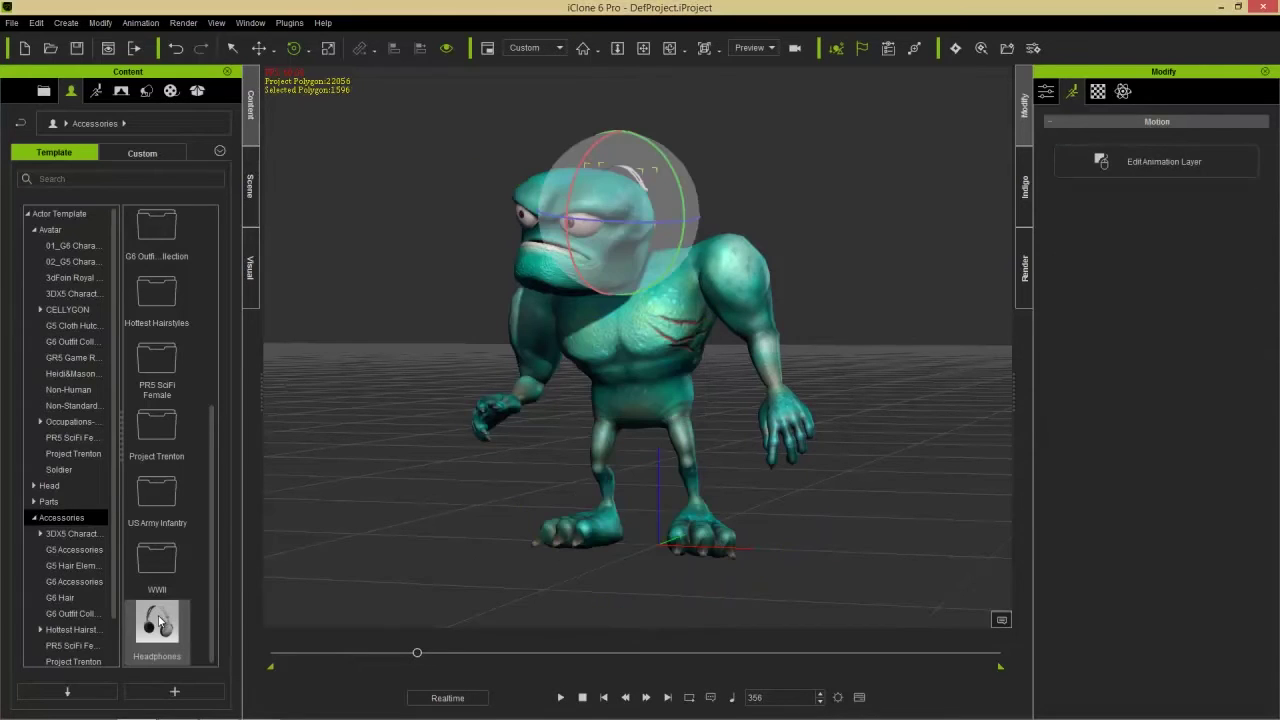
- Uniformly enlarge the headphones until the ear cups span the width of the orc's head
right_click_drag(428, 343, 426, 533)
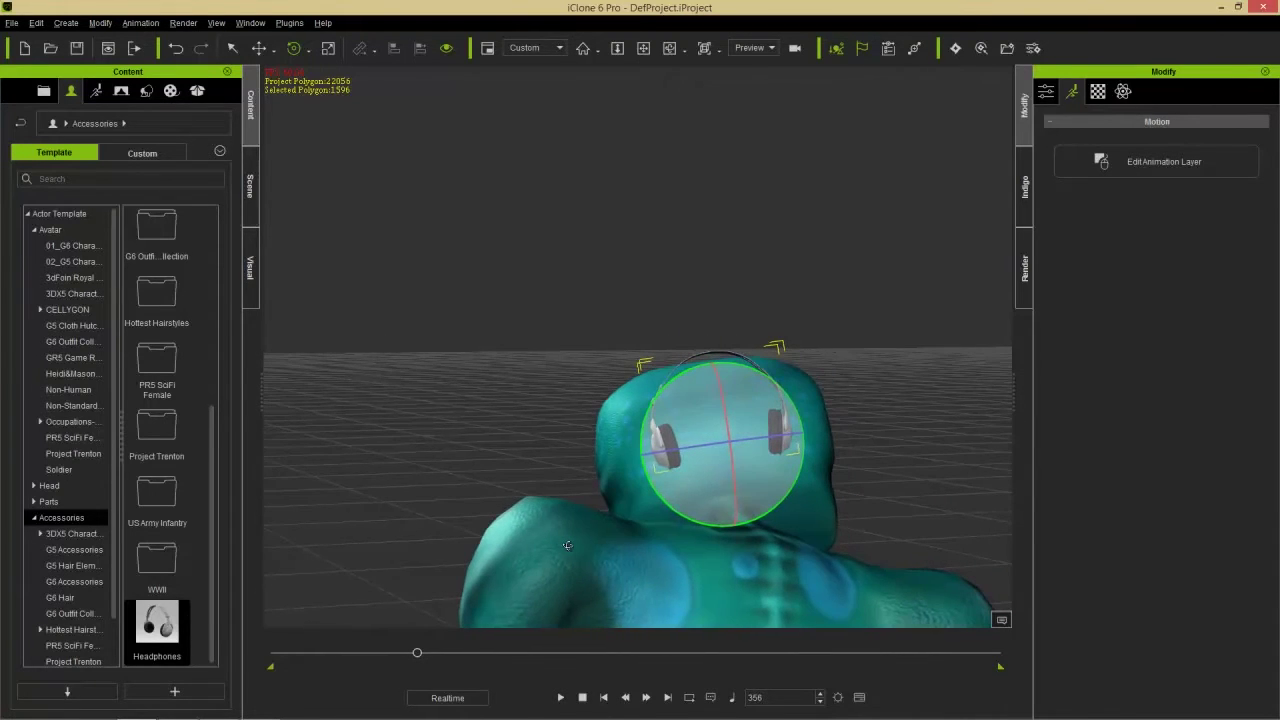
key("r")
left_click_drag(720, 445, 771, 337)
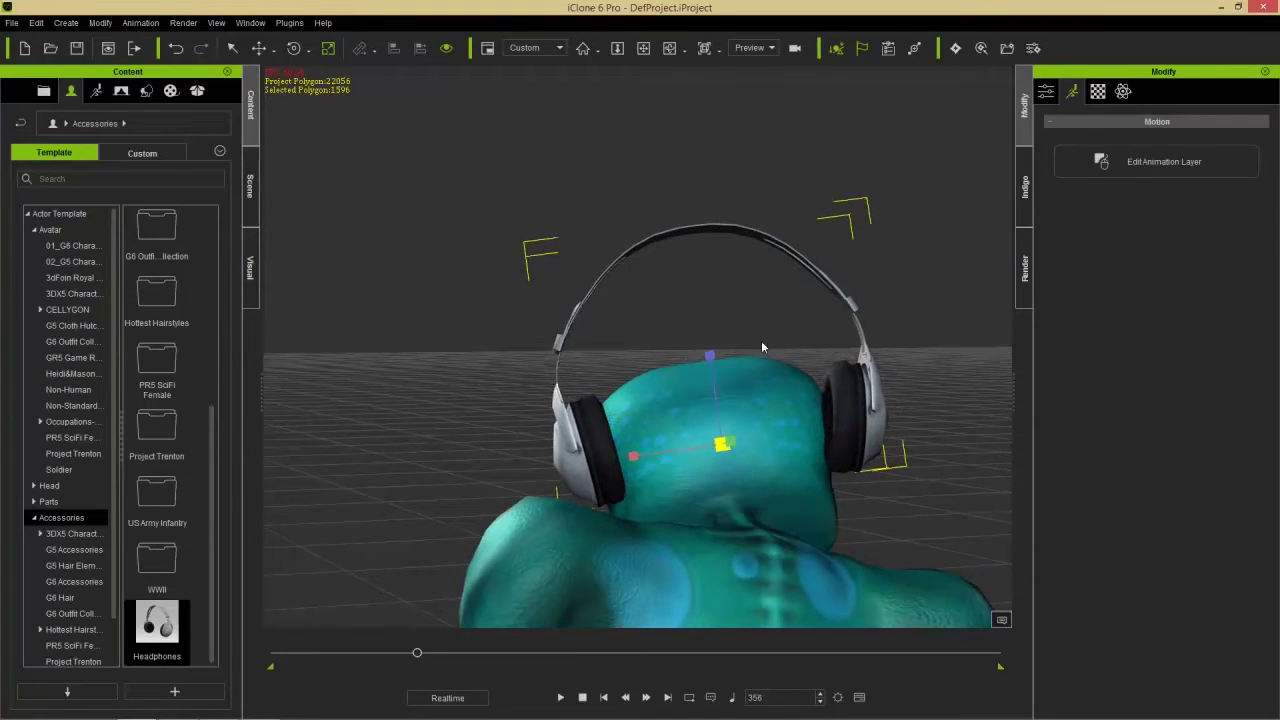
- Move the headphones forward along the head so the ear cups sit behind the orc's eyes
right_click_drag(495, 520, 760, 523)
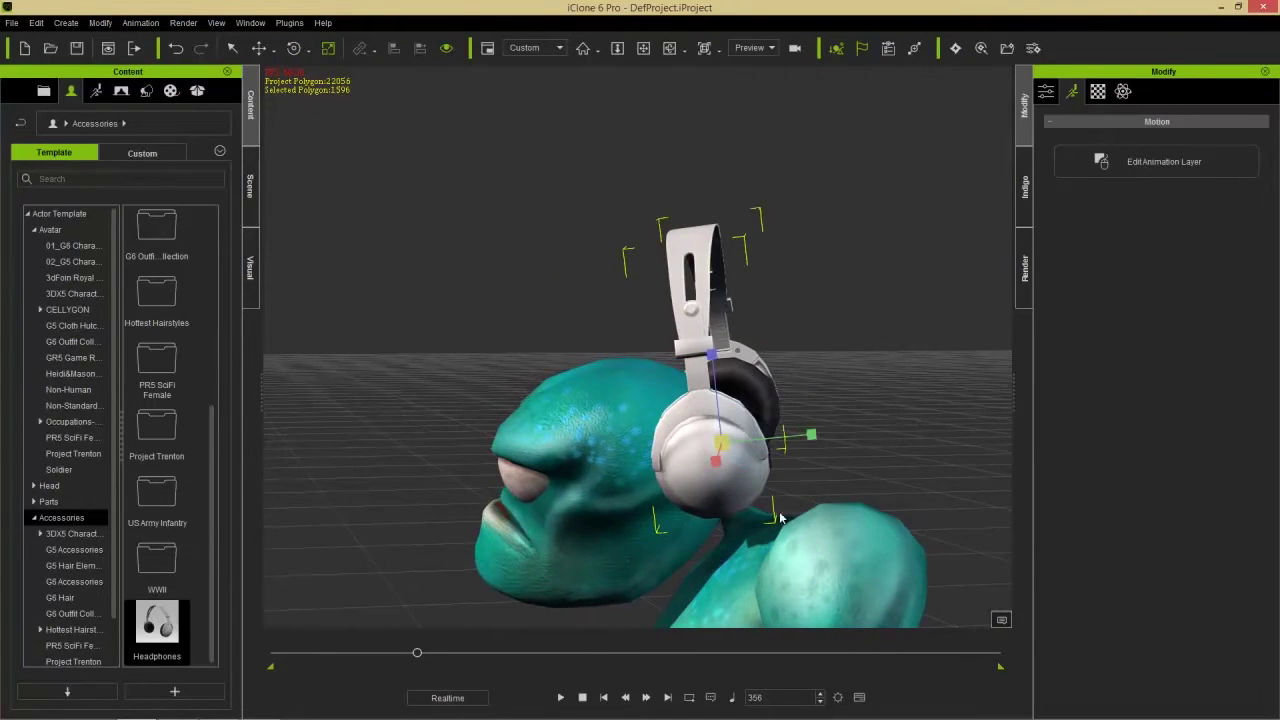
key("w")
right_click_drag(810, 434, 511, 512)
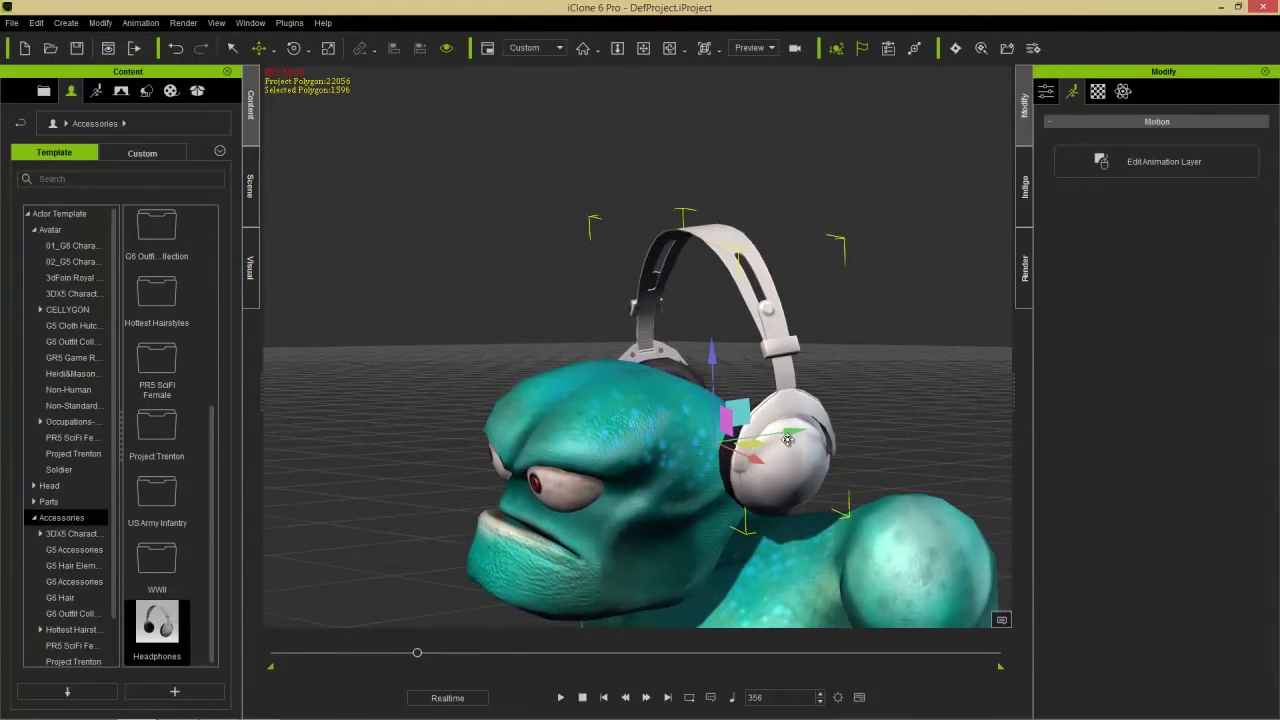
left_click_drag(795, 440, 715, 480)
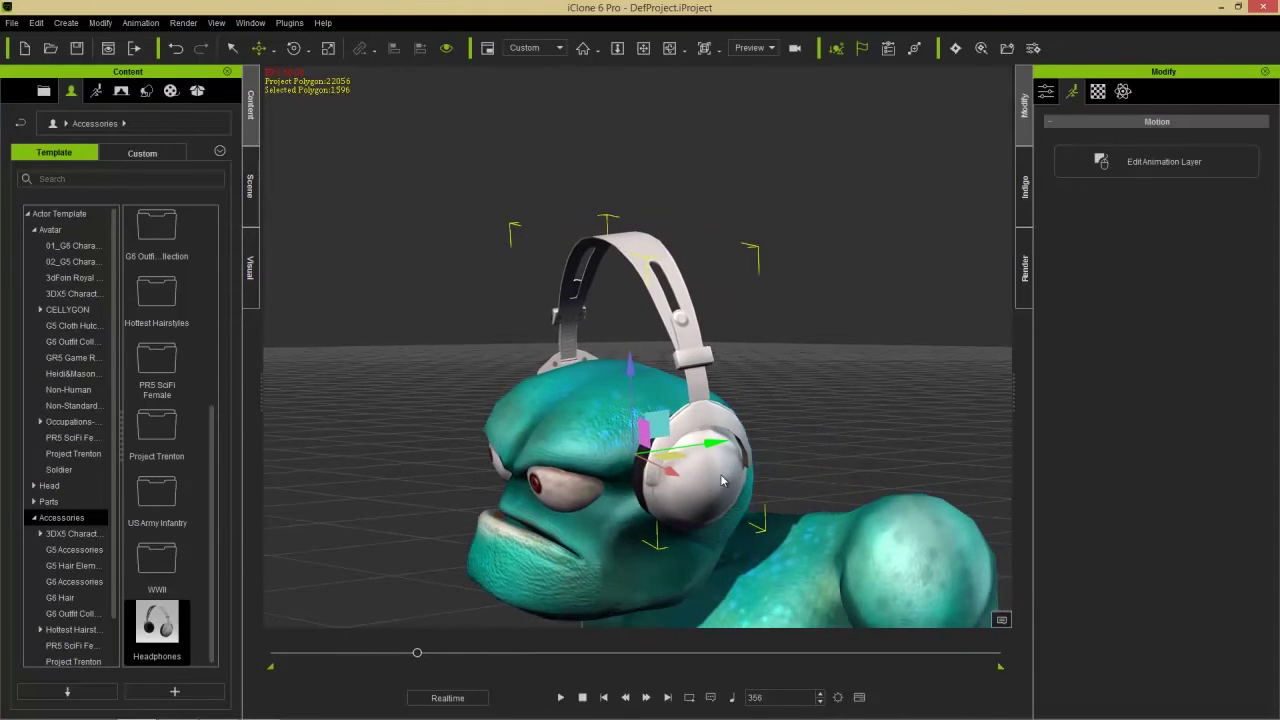
right_click_drag(722, 481, 528, 546)
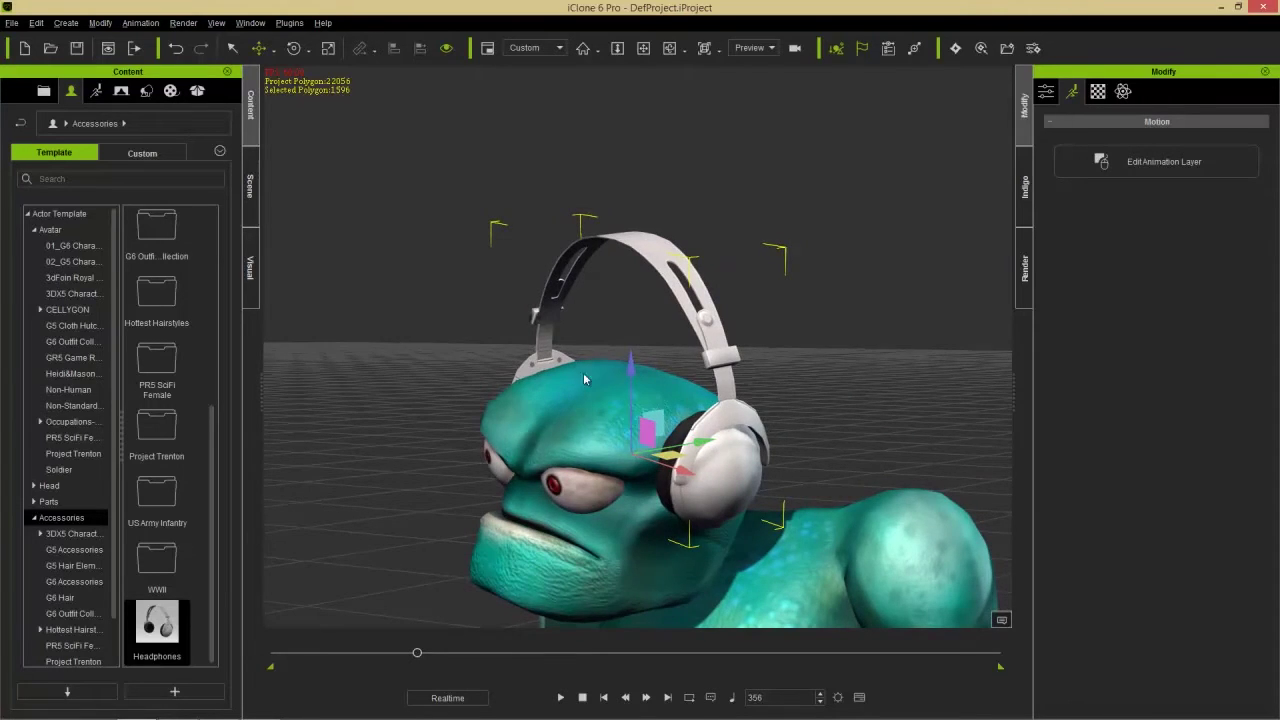
- Lower the headphones slightly on the orc's head and check their fit from the front and side
scroll(617, 495, "down", 5)
scroll(643, 458, "up", 3)
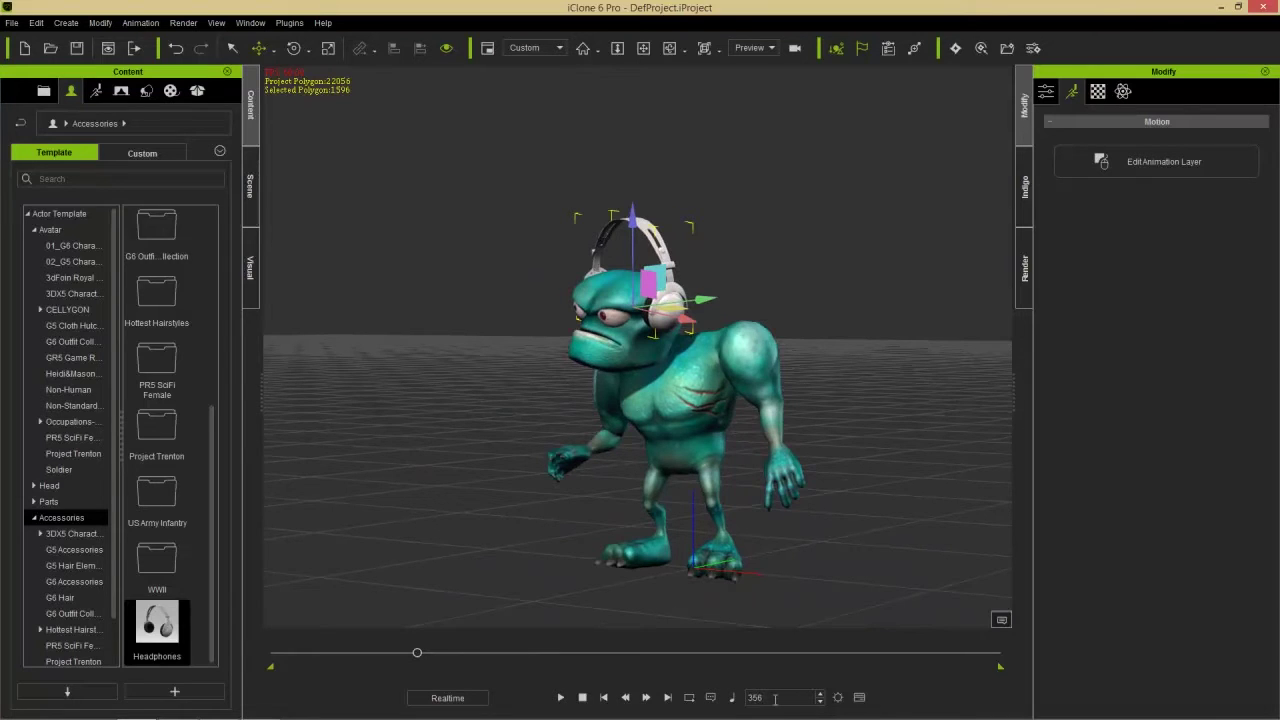
right_click_drag(560, 411, 614, 304)
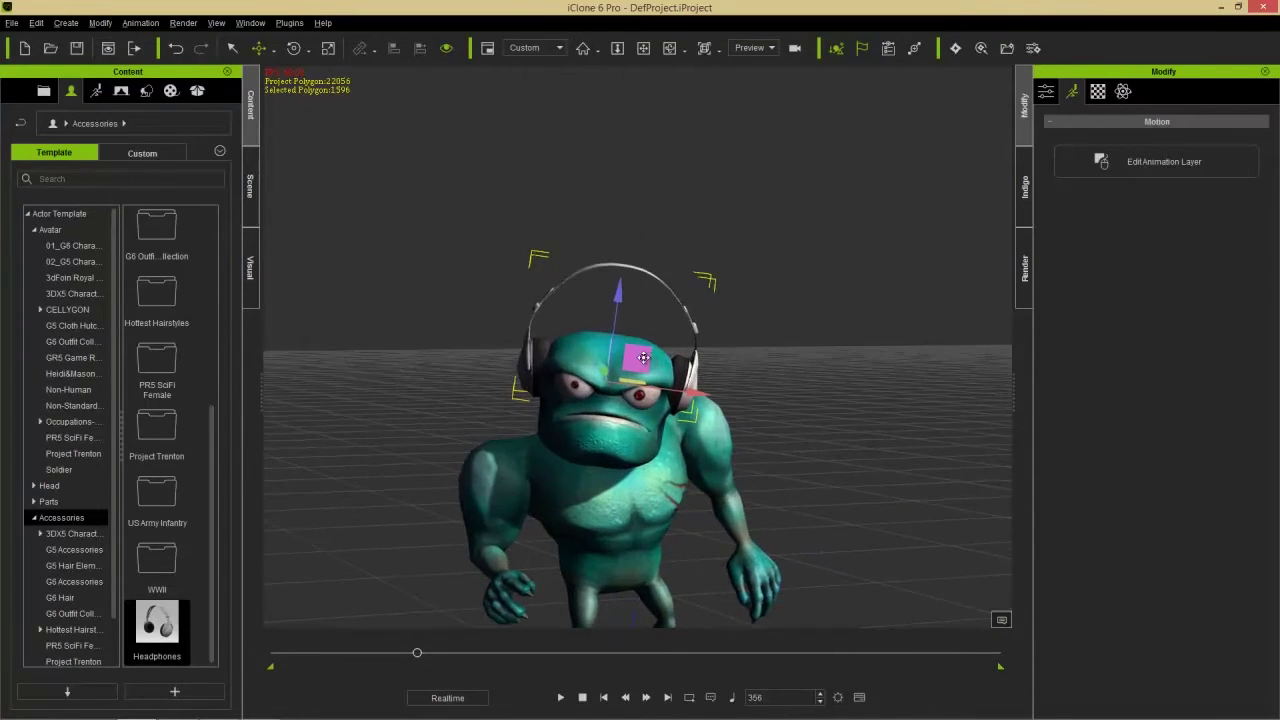
left_click_drag(614, 304, 614, 312)
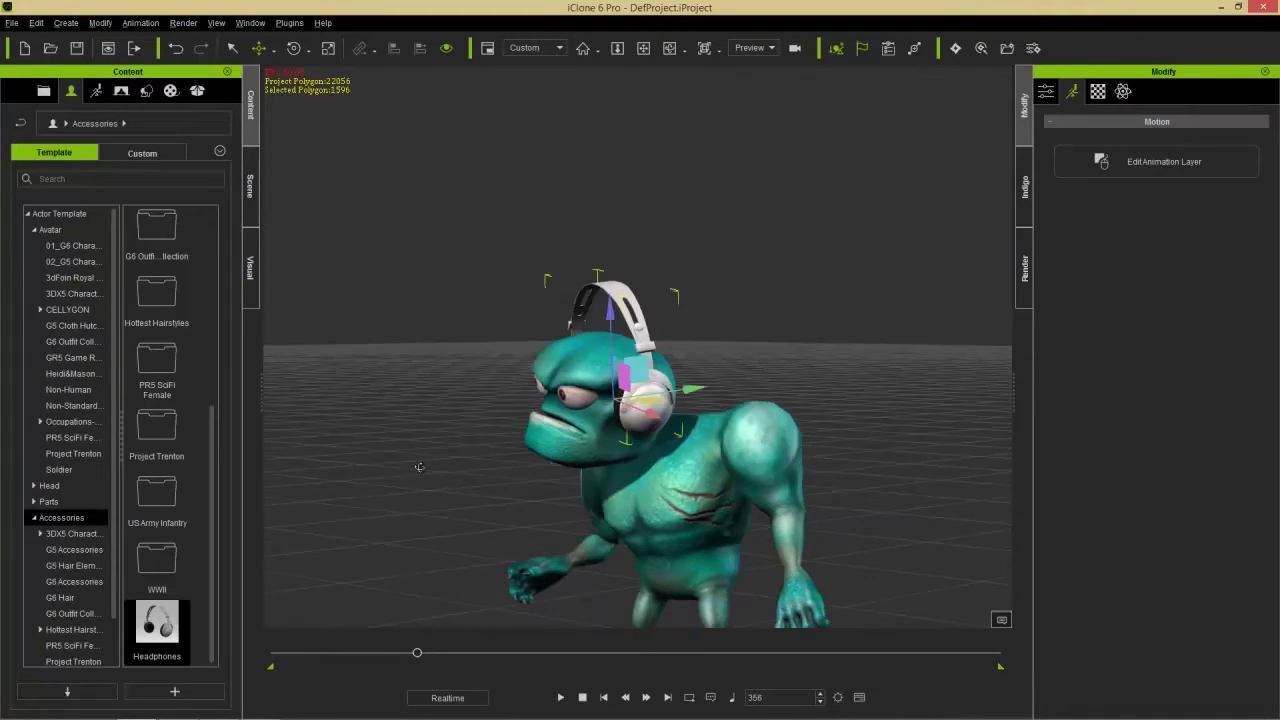
scroll(697, 484, "down", 3)
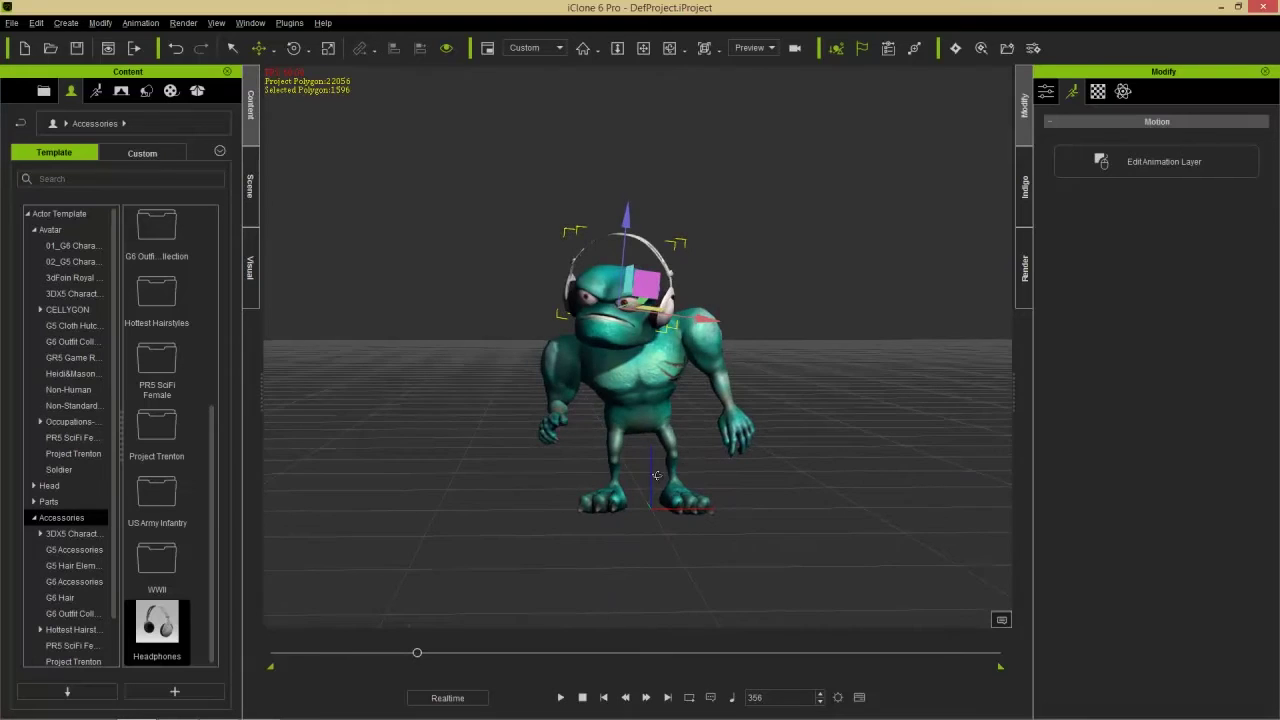
- Scrub the animation from frame 1 to frame 404 and remove the object animation from the headphones
left_click(588, 697)
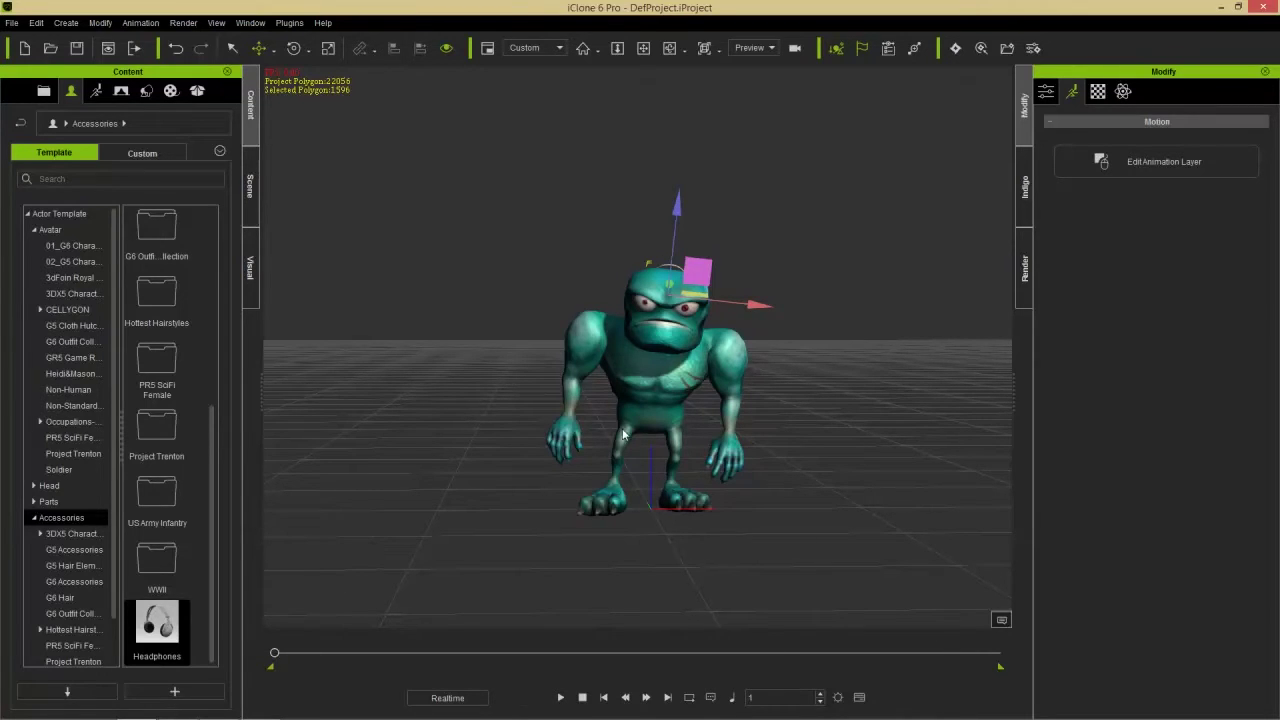
left_click_drag(274, 653, 436, 693)
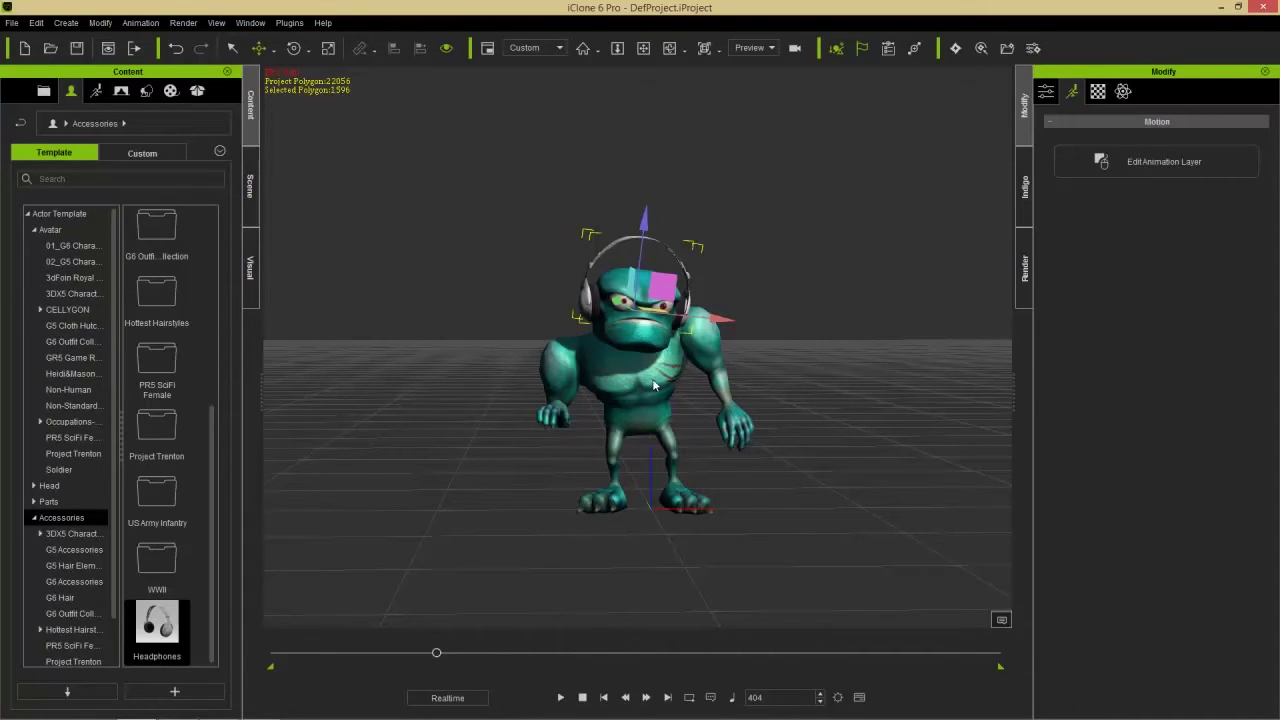
right_click(585, 291)
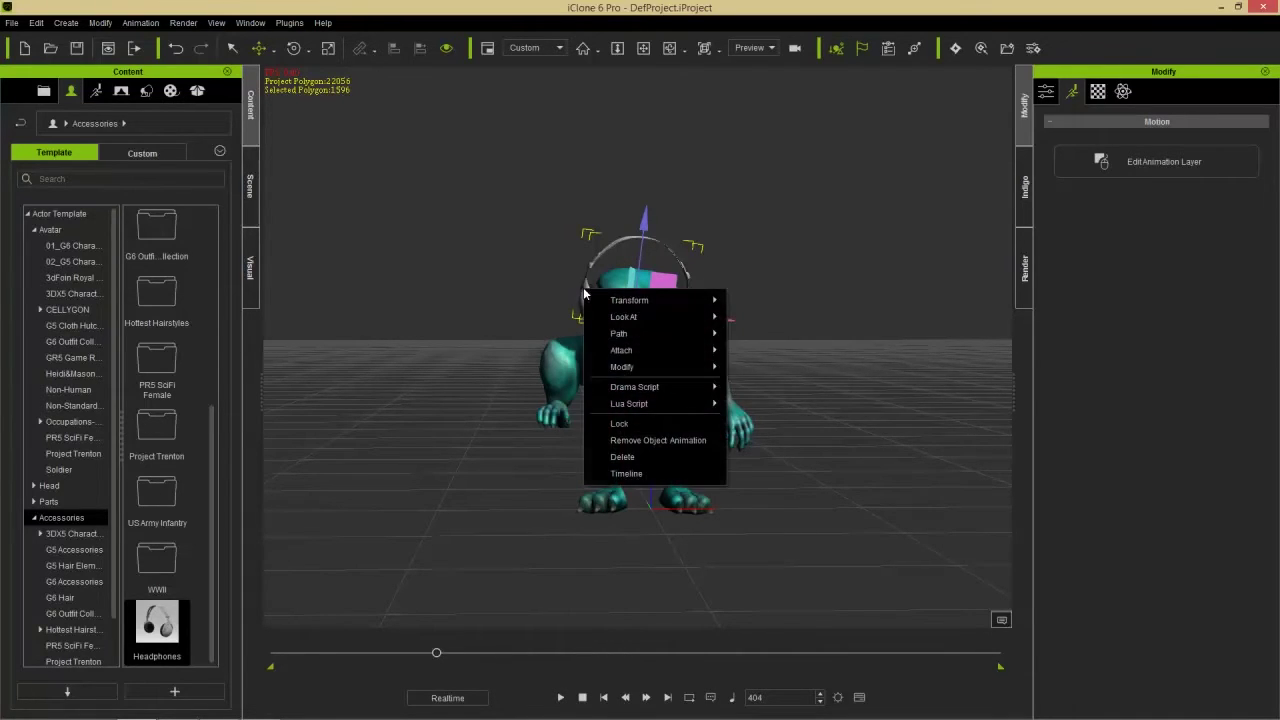
left_click(645, 441)
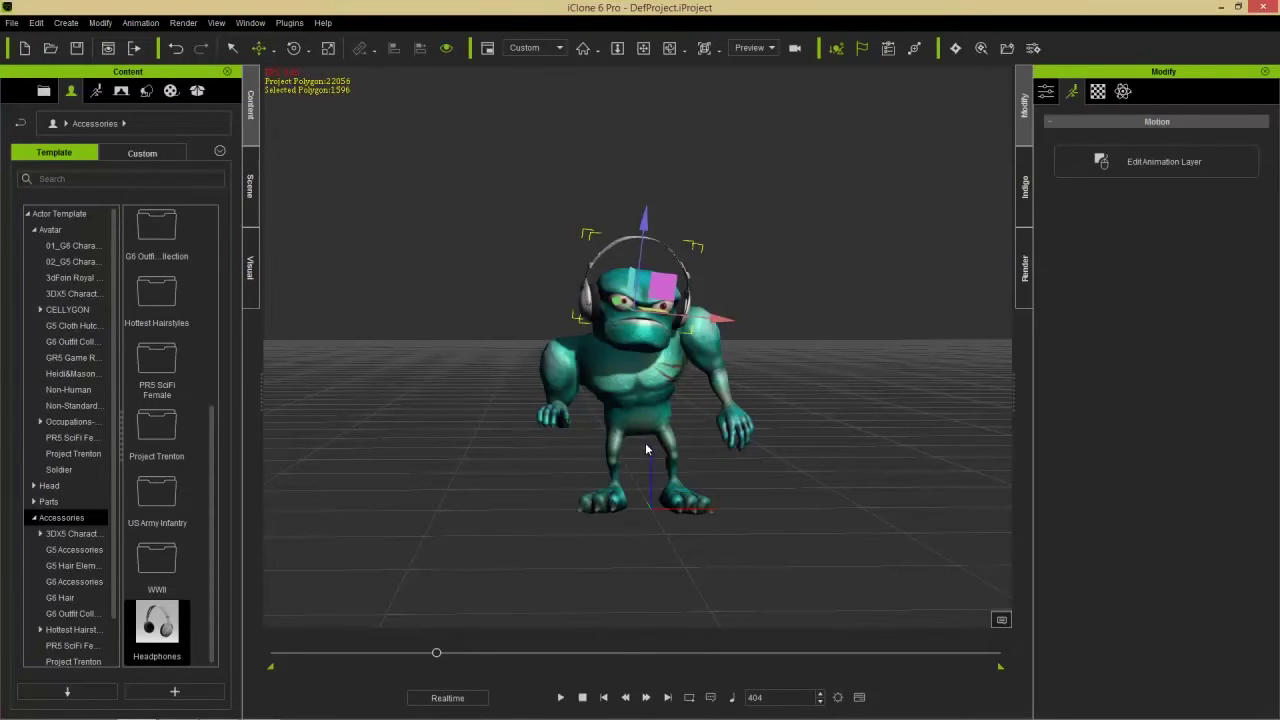
- Scrub back to frame 1 and play the animation to check how the headphones follow the head
mouse_move(440, 656)
left_mouse_down()
mouse_move(274, 660)
mouse_move(464, 655)
left_mouse_up()
left_click_drag(465, 655, 274, 656)
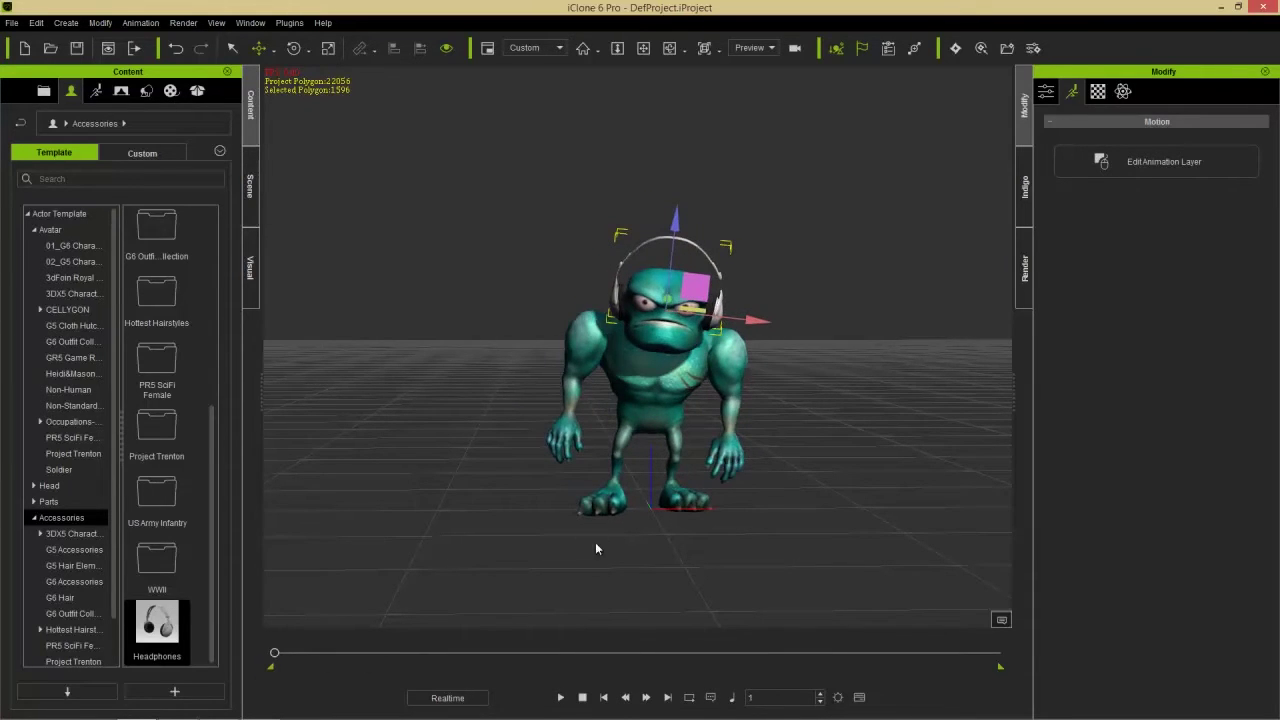
left_click(562, 697)
left_click(582, 697)
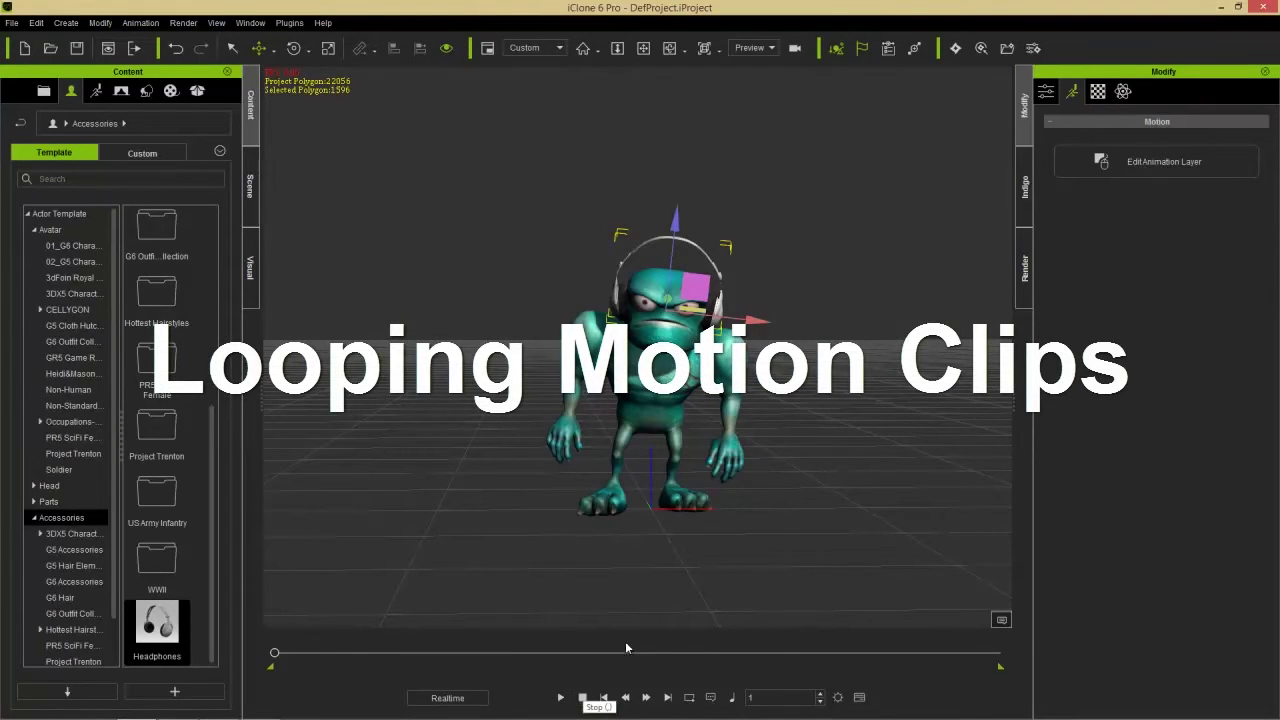
- Select the orc, reopen its timeline and remove the Motion Layer track from view
left_click(656, 442)
key("F3")
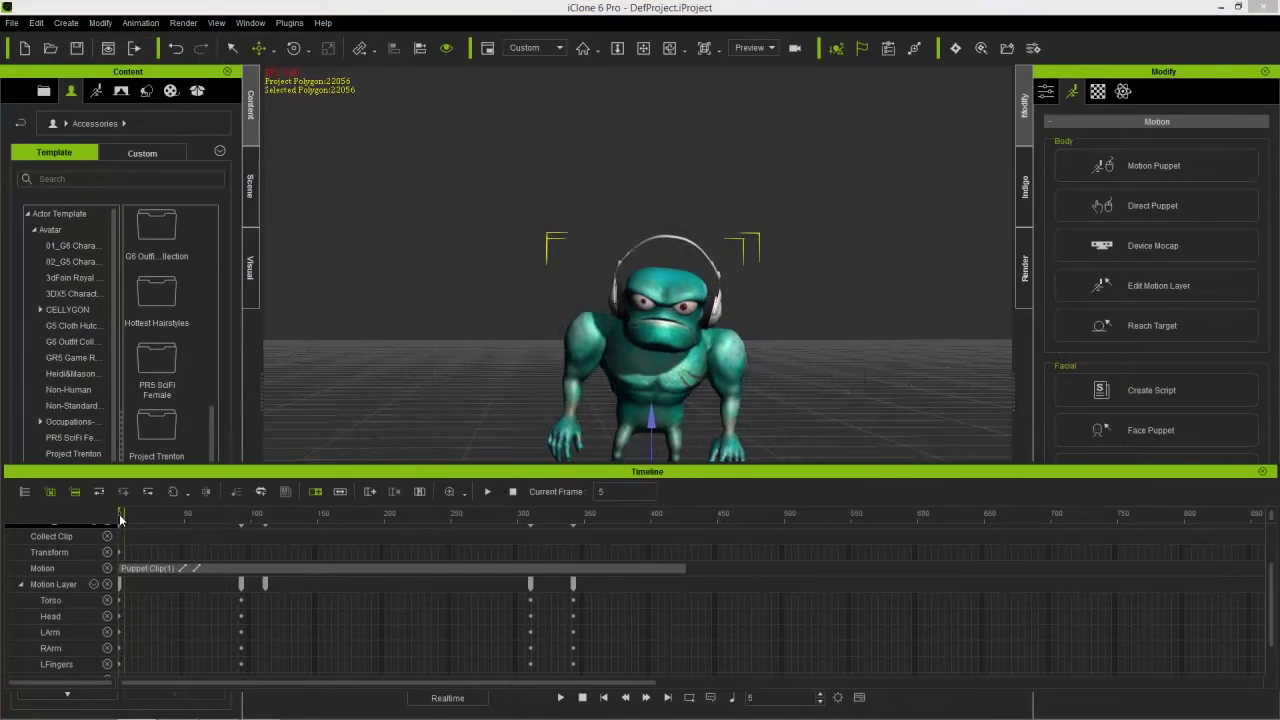
left_click(106, 588)
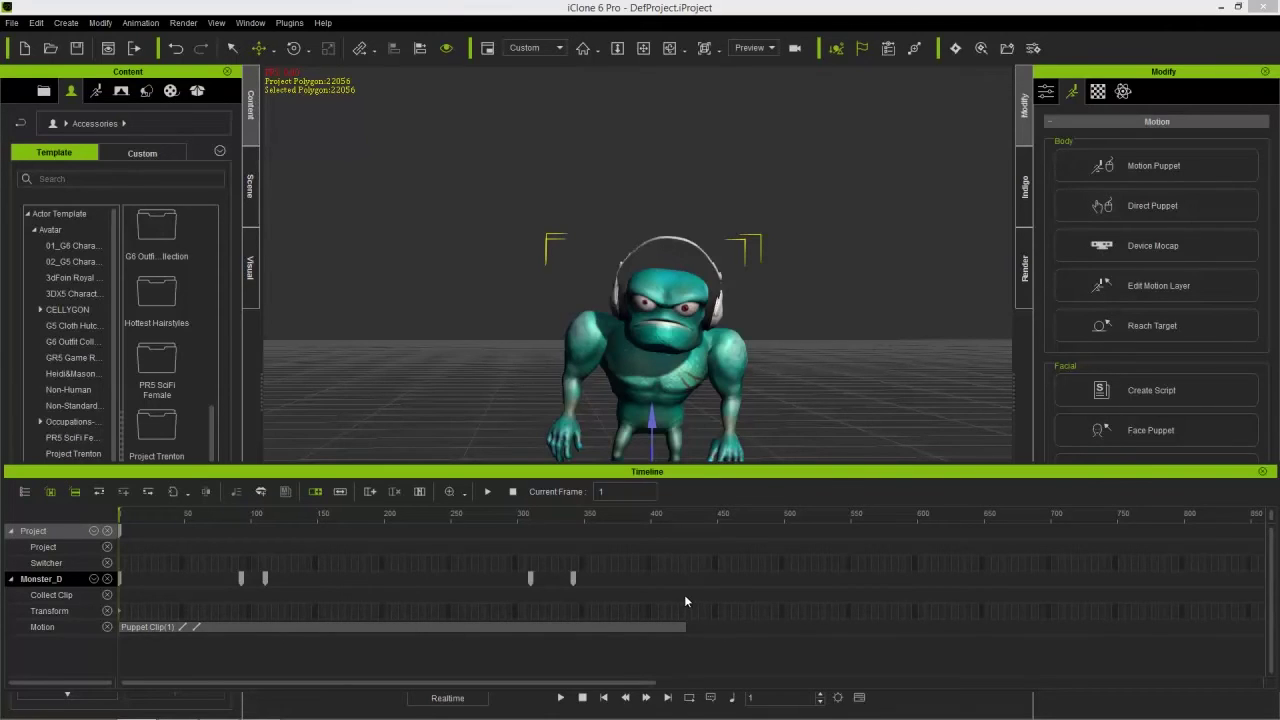
- Mark a Collect Clip range over the full puppet clip, clear it and return to frame 1
left_click_drag(684, 595, 89, 611)
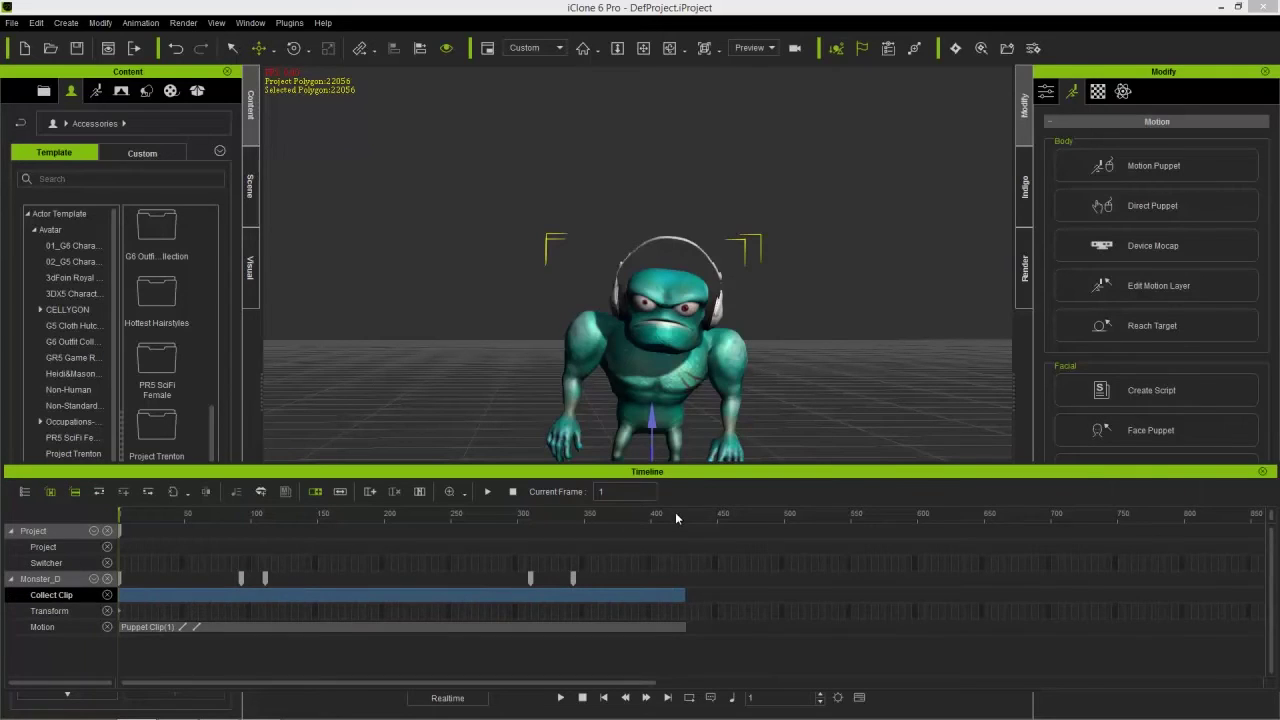
left_click(445, 609)
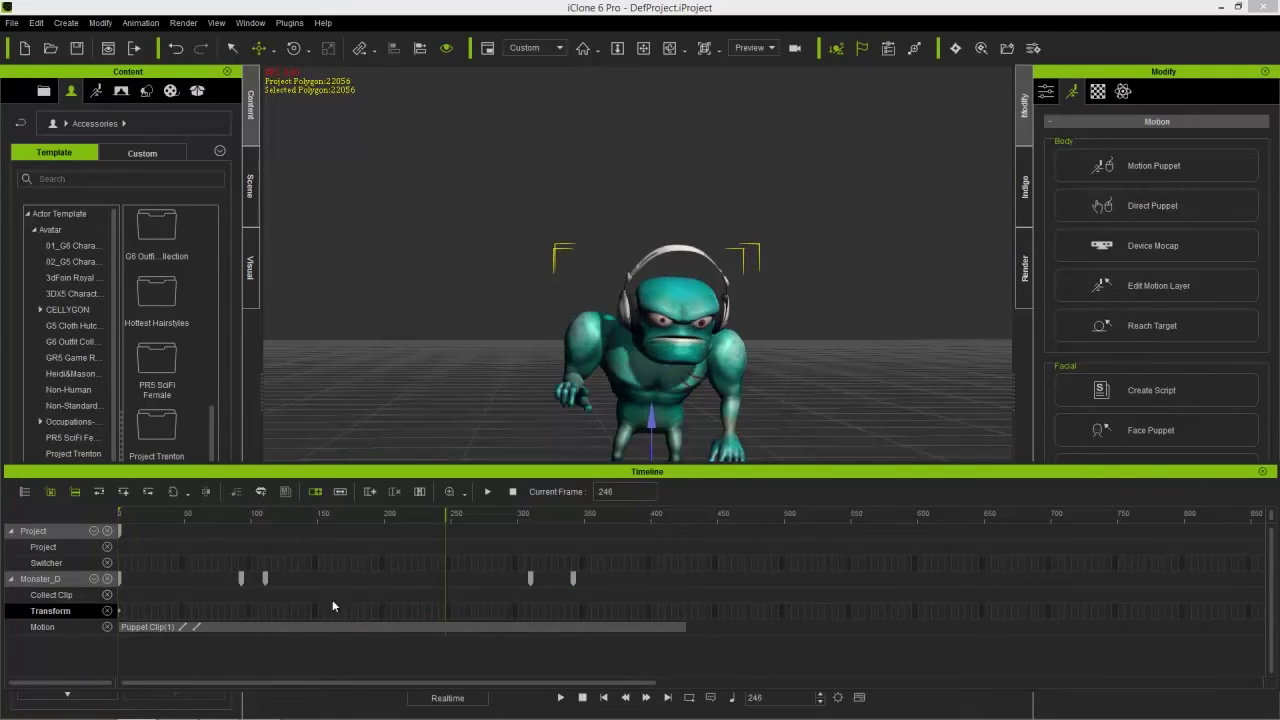
left_click_drag(190, 511, 97, 519)
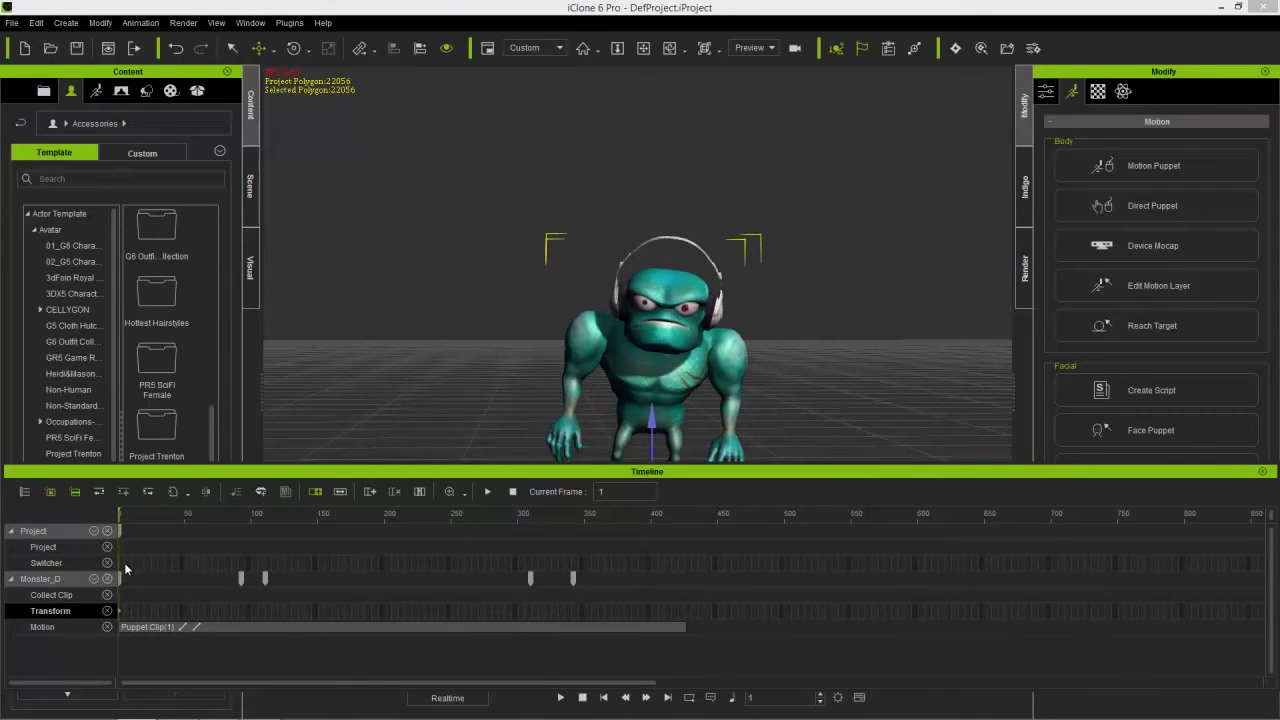
- Go to frame 33 and show the editing commands available for the orc's puppet clip
scroll(165, 615, "up", 5)
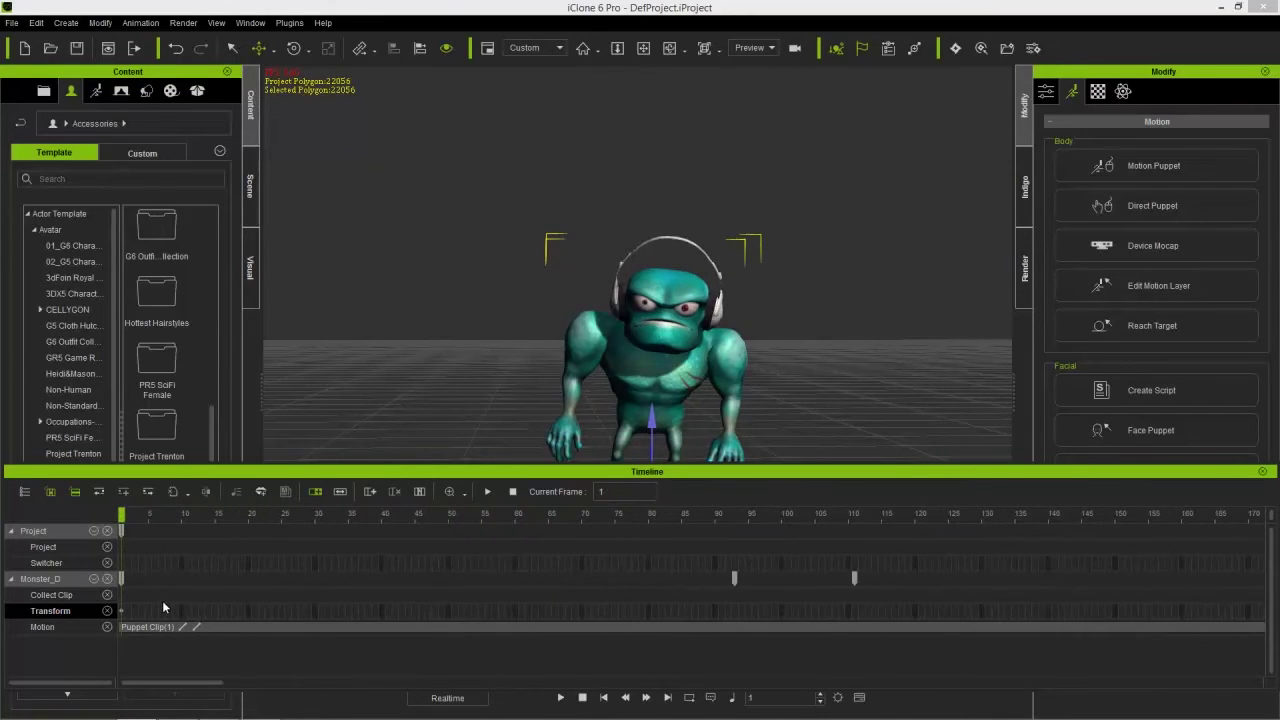
left_click_drag(176, 515, 336, 529)
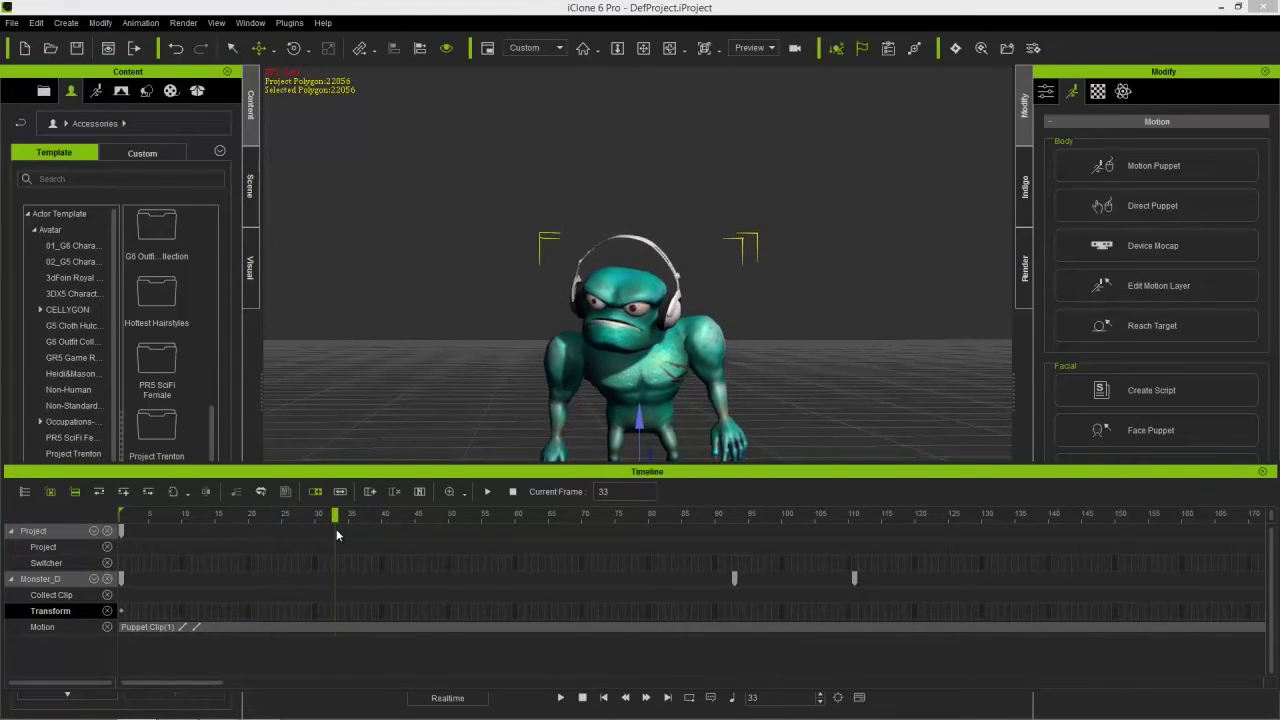
right_click(336, 625)
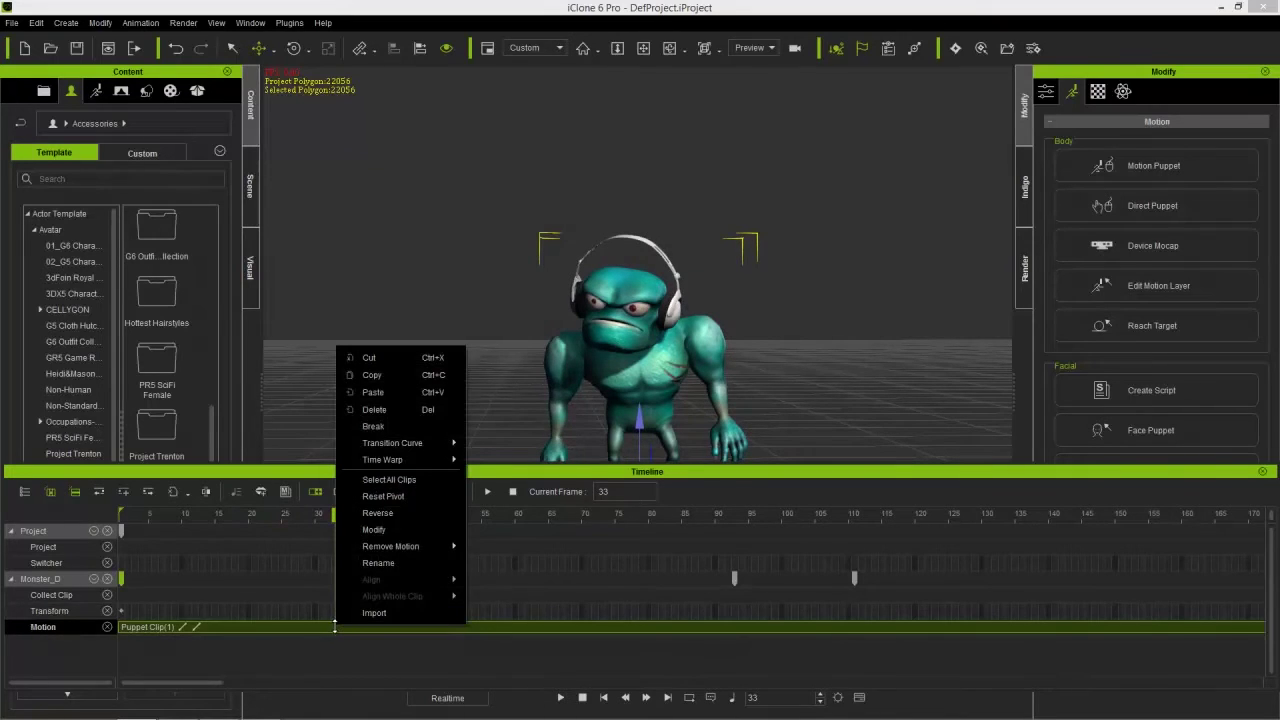
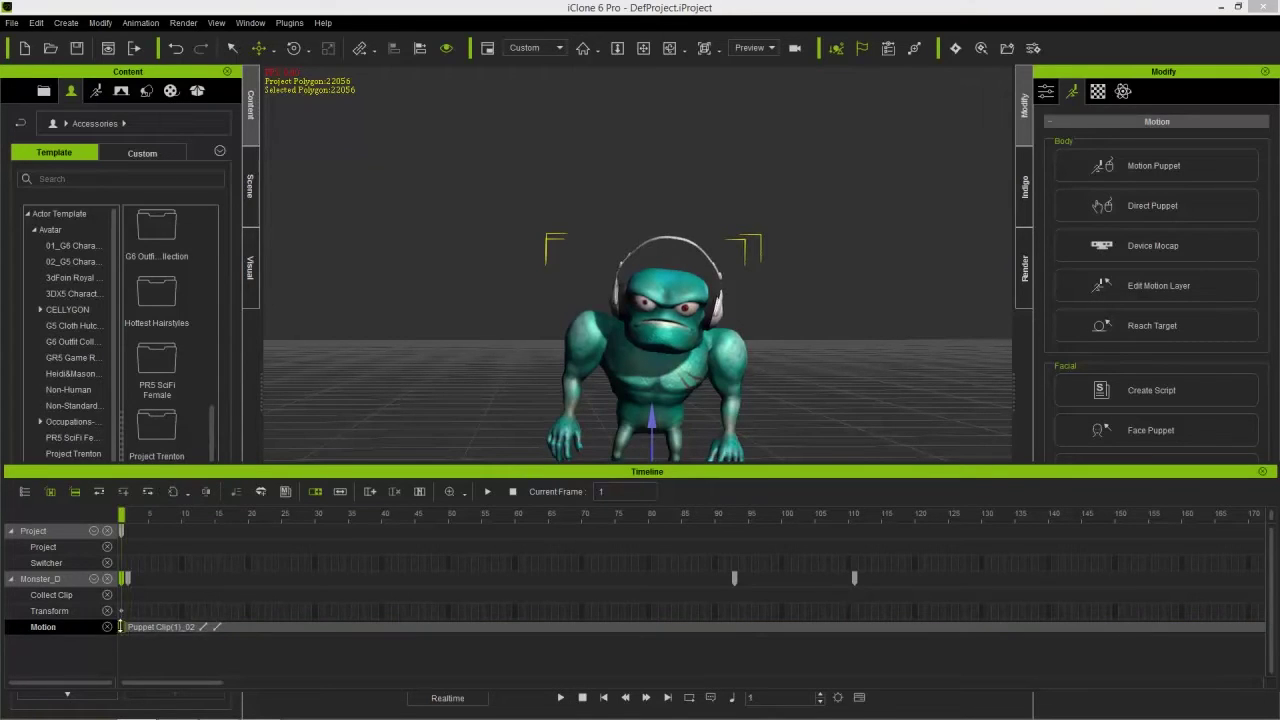
- Copy the short first-frame clip on the Motion track and paste it at frame 434, past the main puppet clip's end
right_click(121, 628)
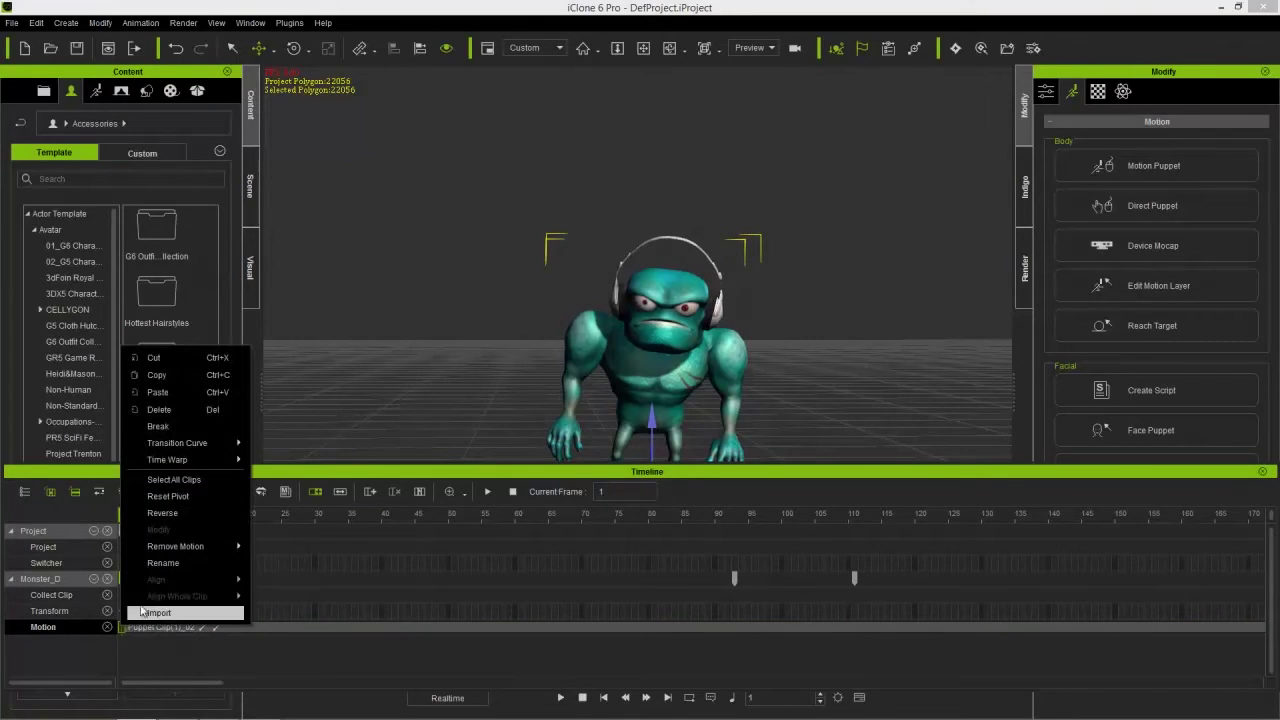
left_click(157, 375)
left_click_drag(206, 684, 433, 684)
left_click_drag(717, 517, 752, 517)
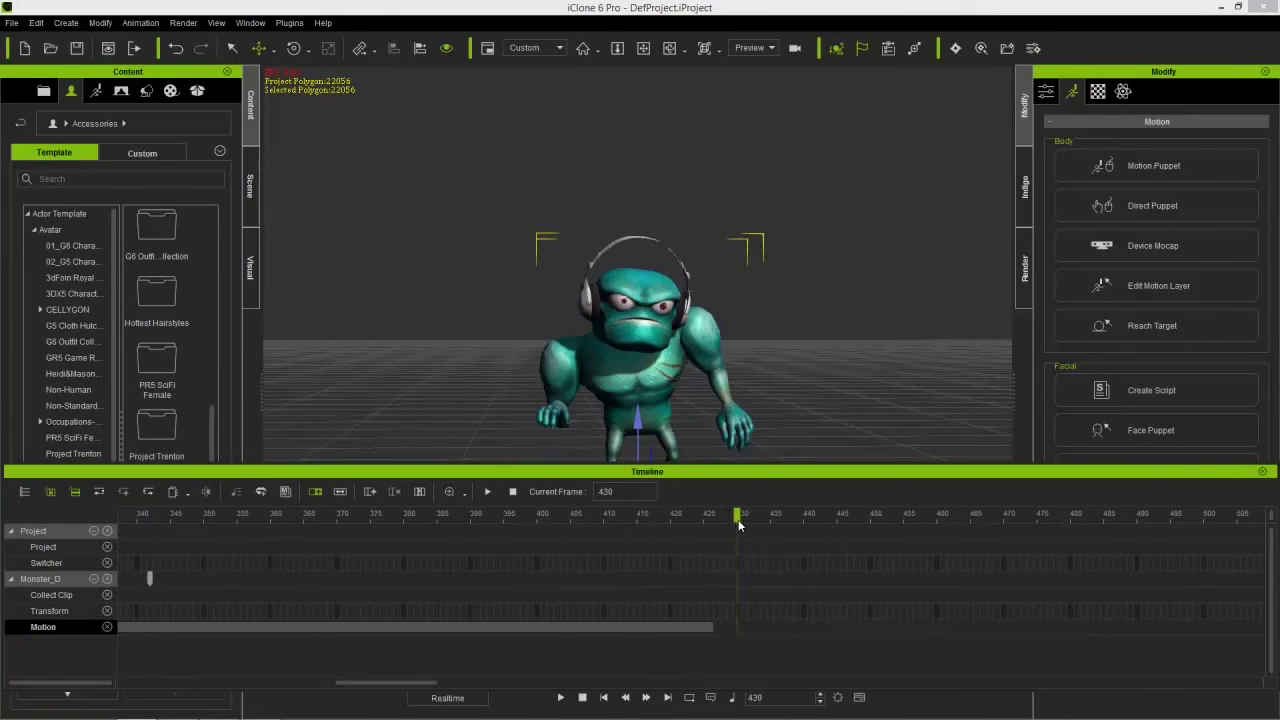
right_click(762, 632)
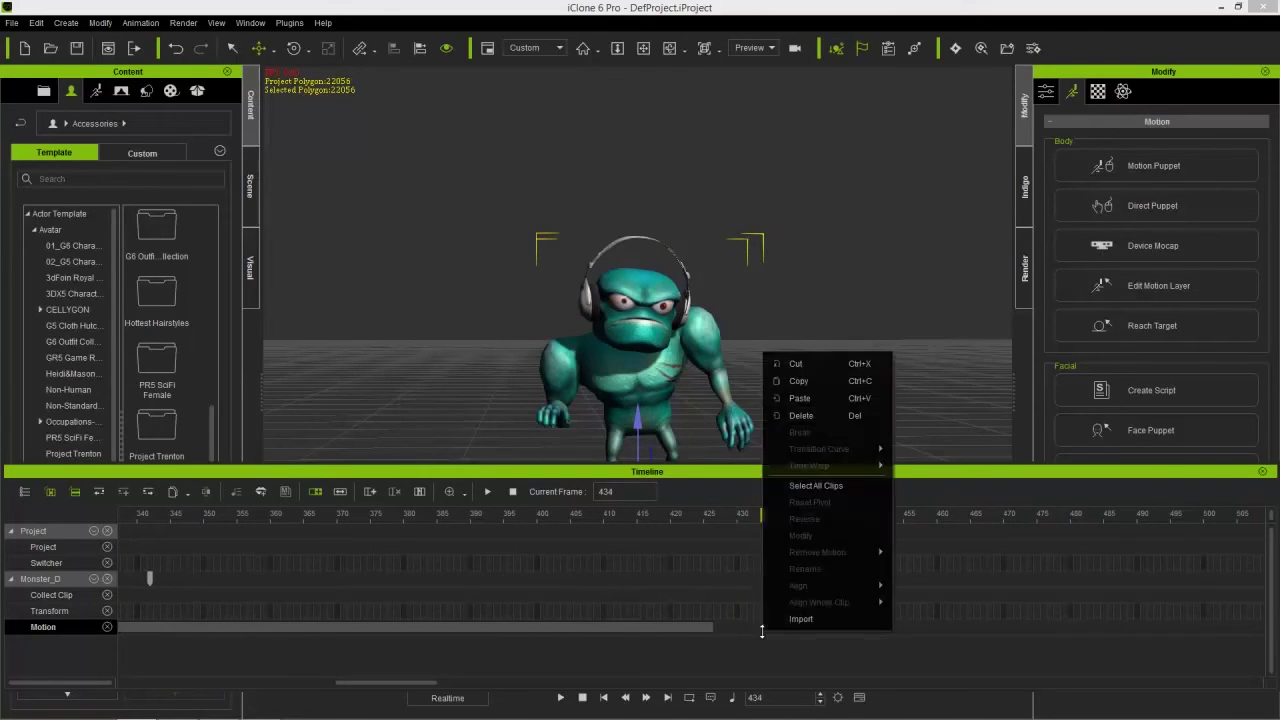
left_click(800, 398)
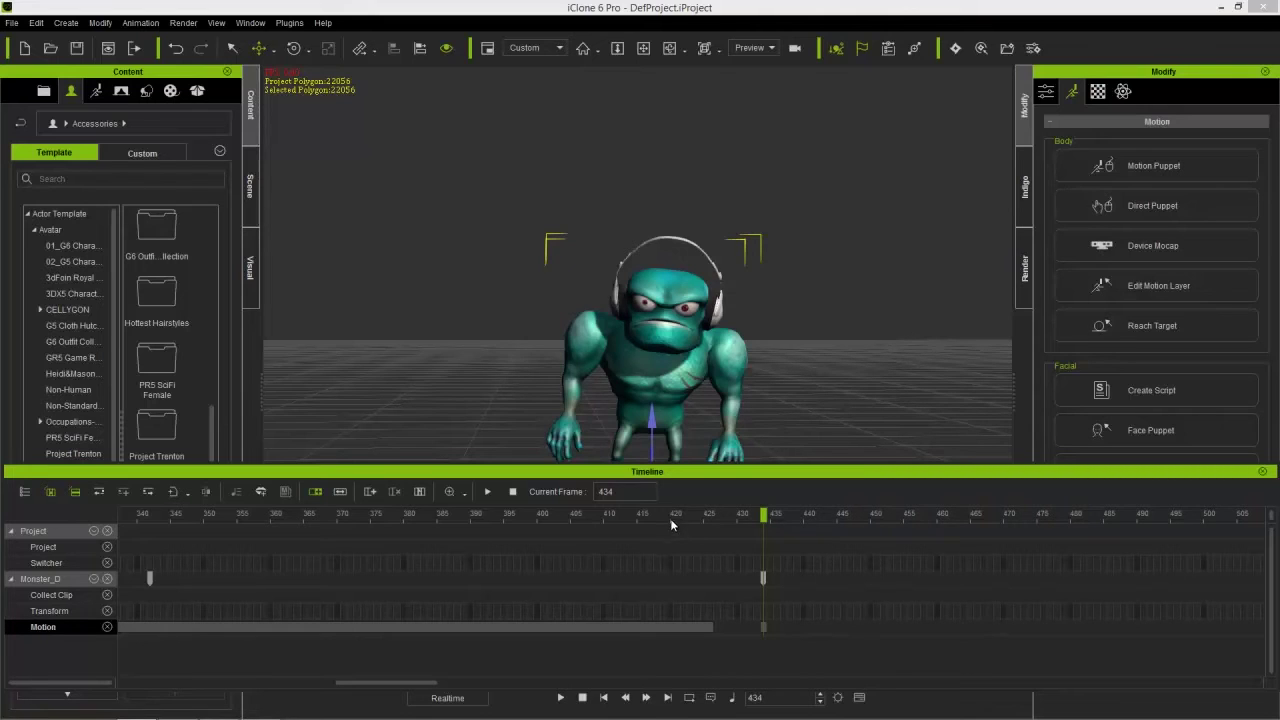
- Play across the gap before the pasted clip and move that clip against the end of the main puppet clip
left_click_drag(711, 518, 213, 536)
key("space")
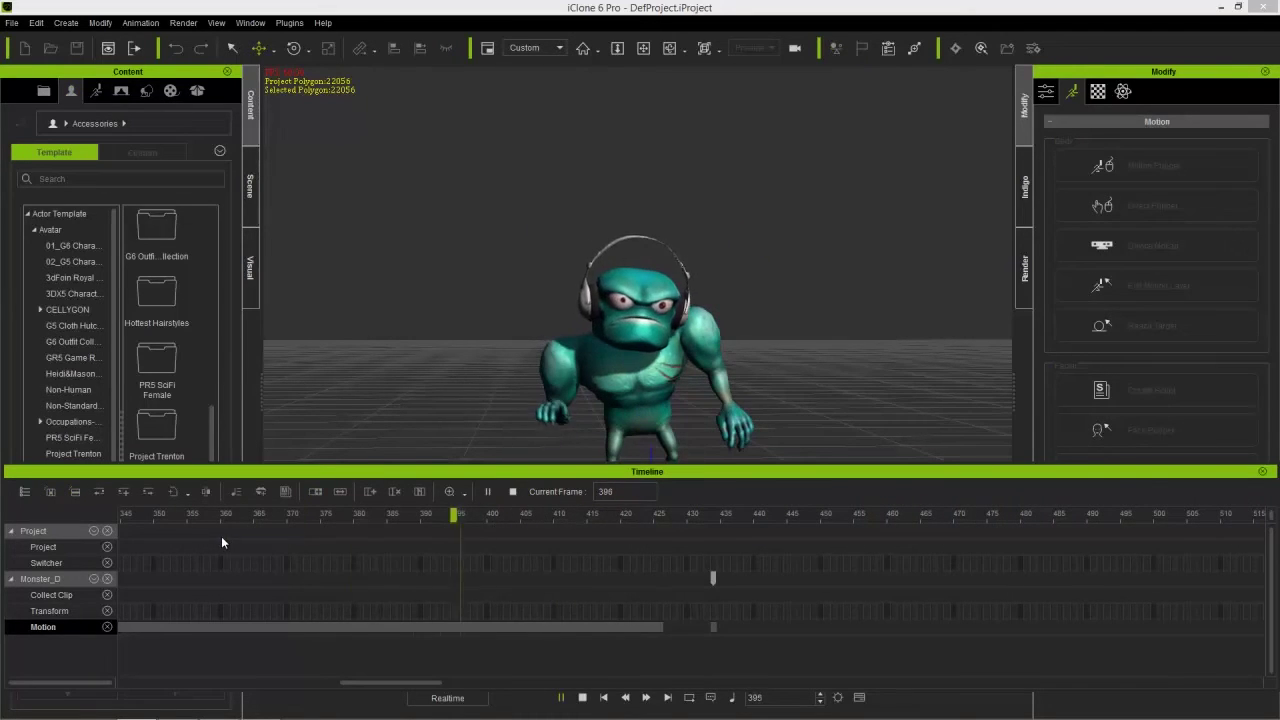
key("space")
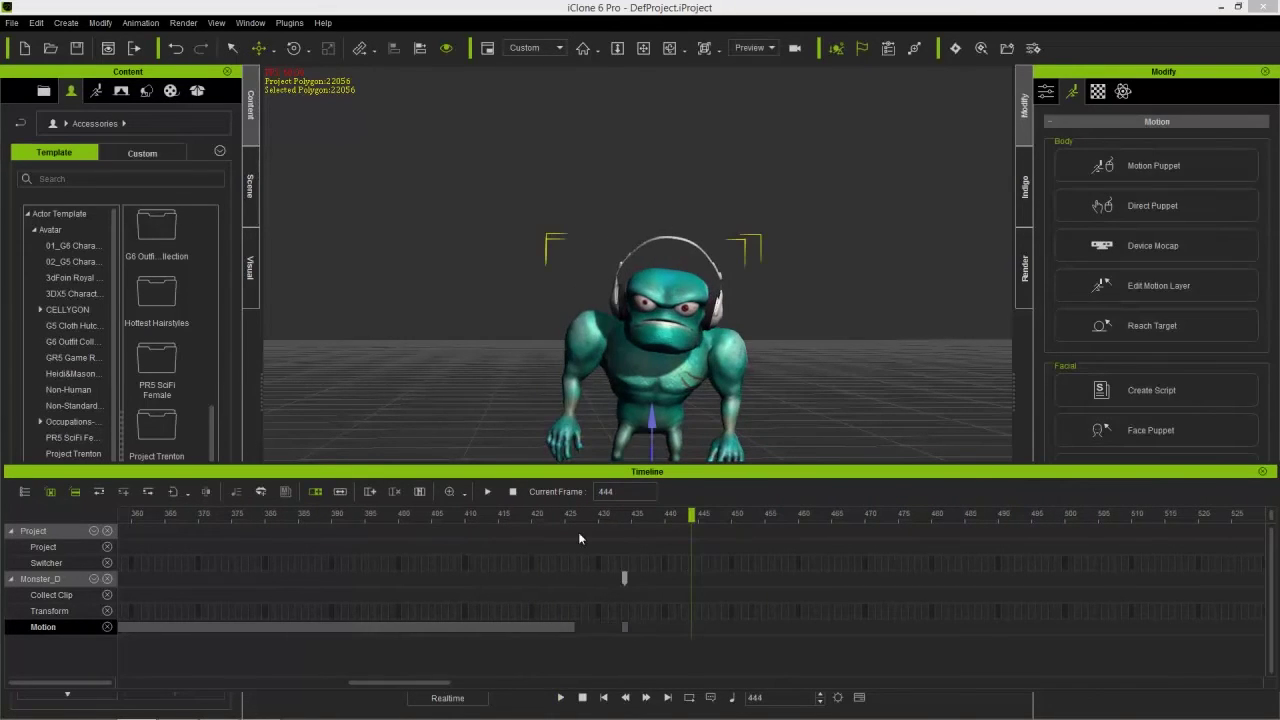
left_click_drag(625, 625, 580, 632)
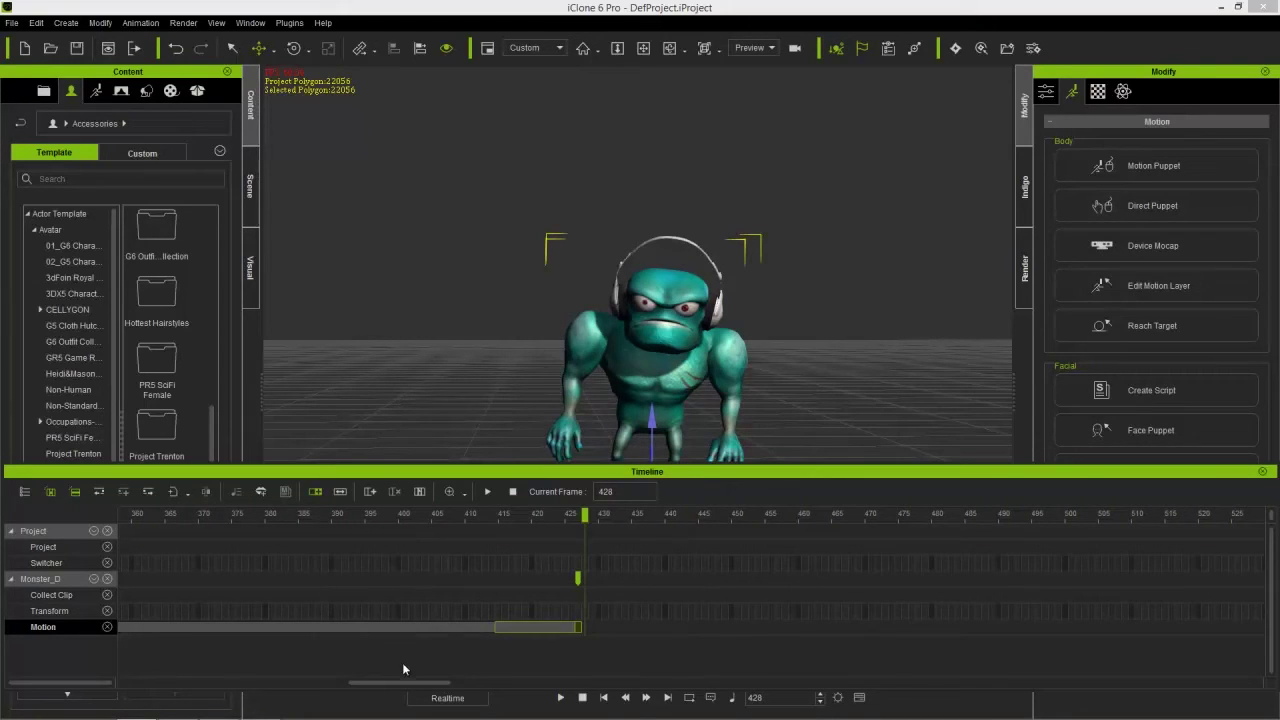
- Break the orc's main puppet clip at frame 365 and delete the part after the break
left_click_drag(399, 682, 363, 683)
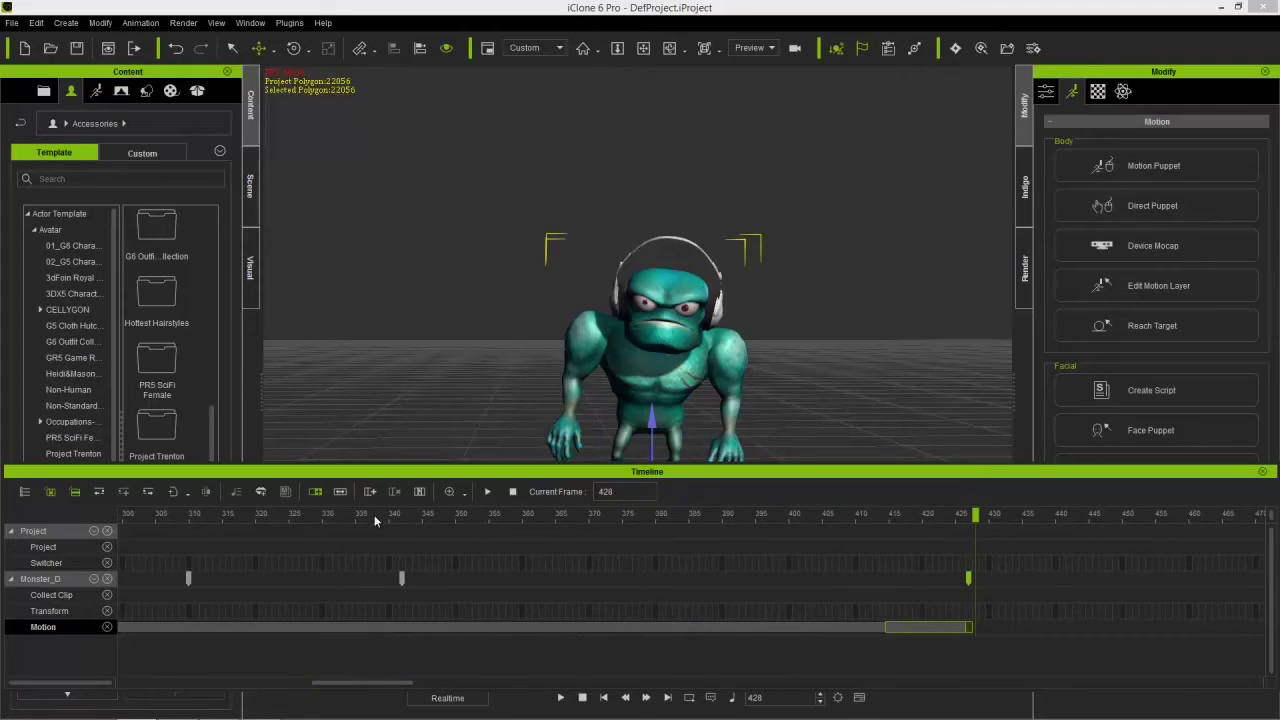
left_click(295, 518)
left_click_drag(295, 518, 552, 529)
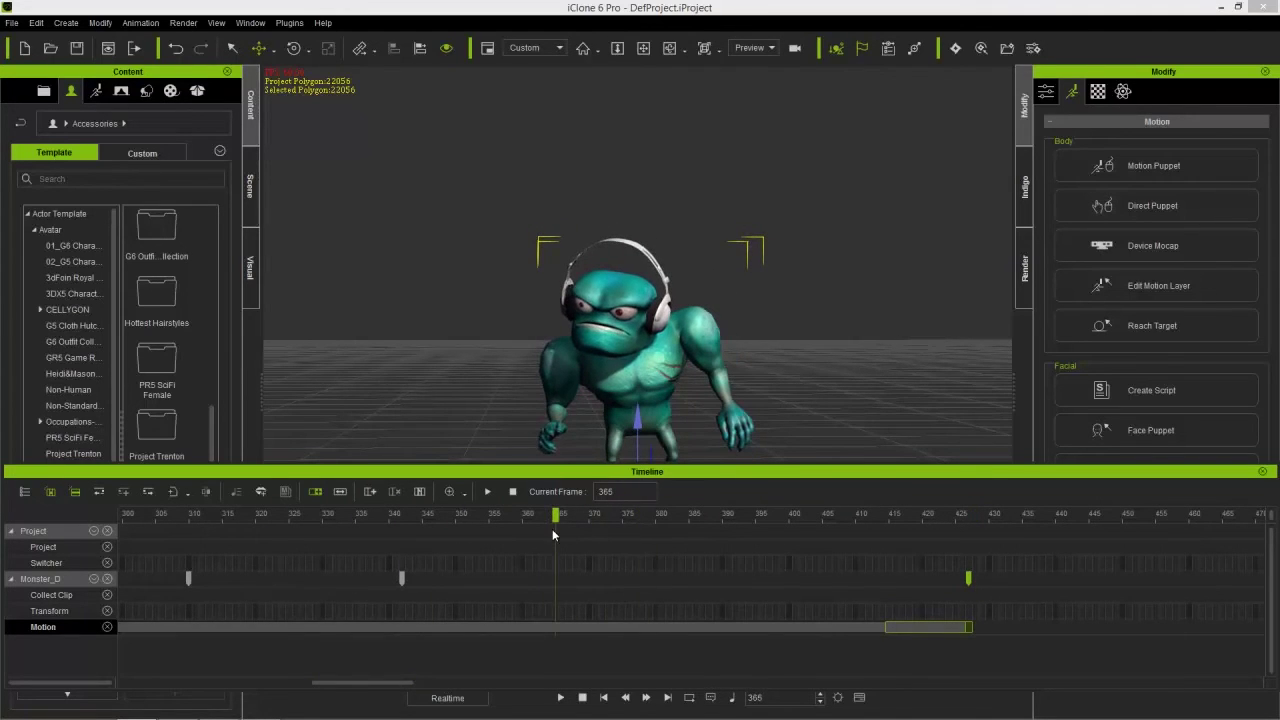
right_click(556, 626)
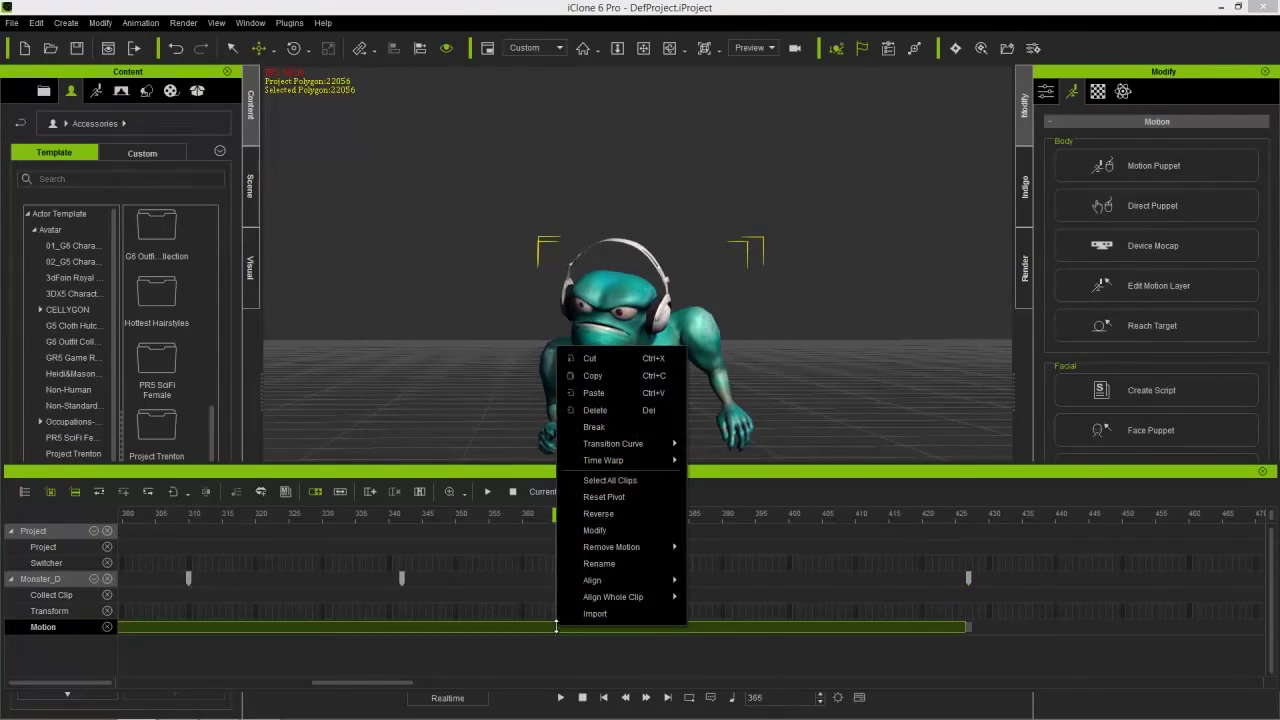
left_click(607, 427)
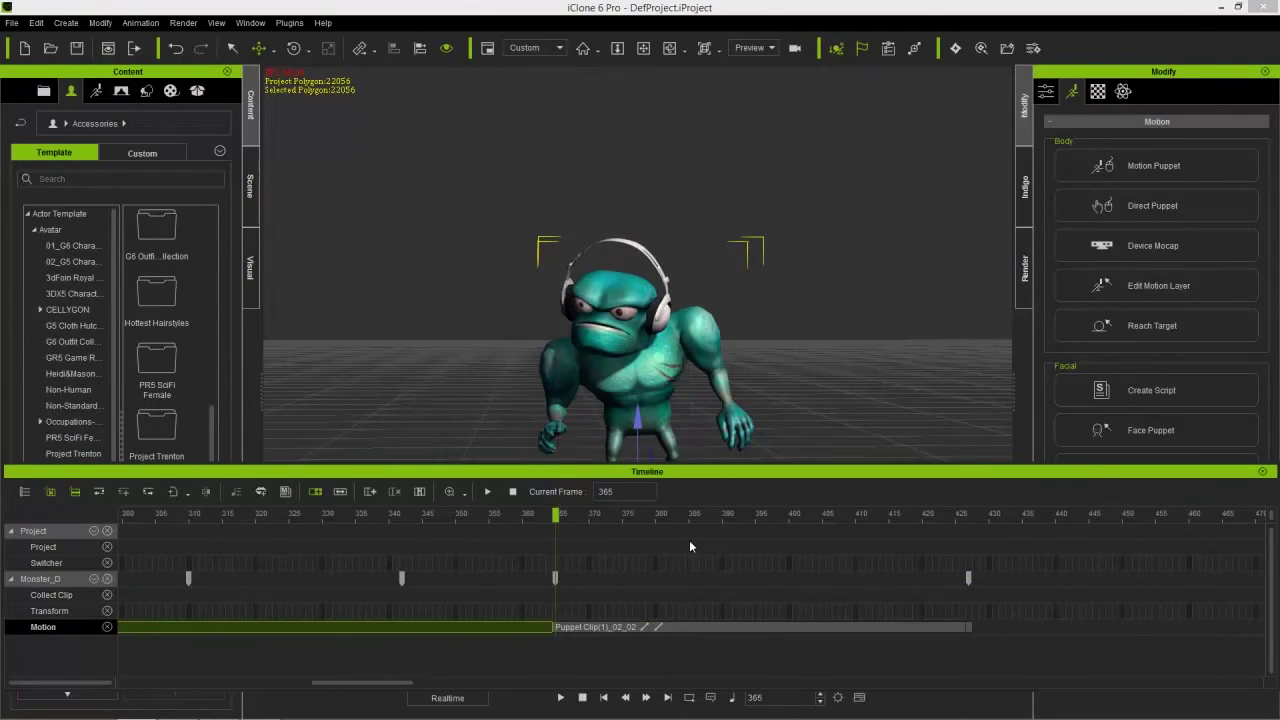
left_click(782, 626)
key("Delete")
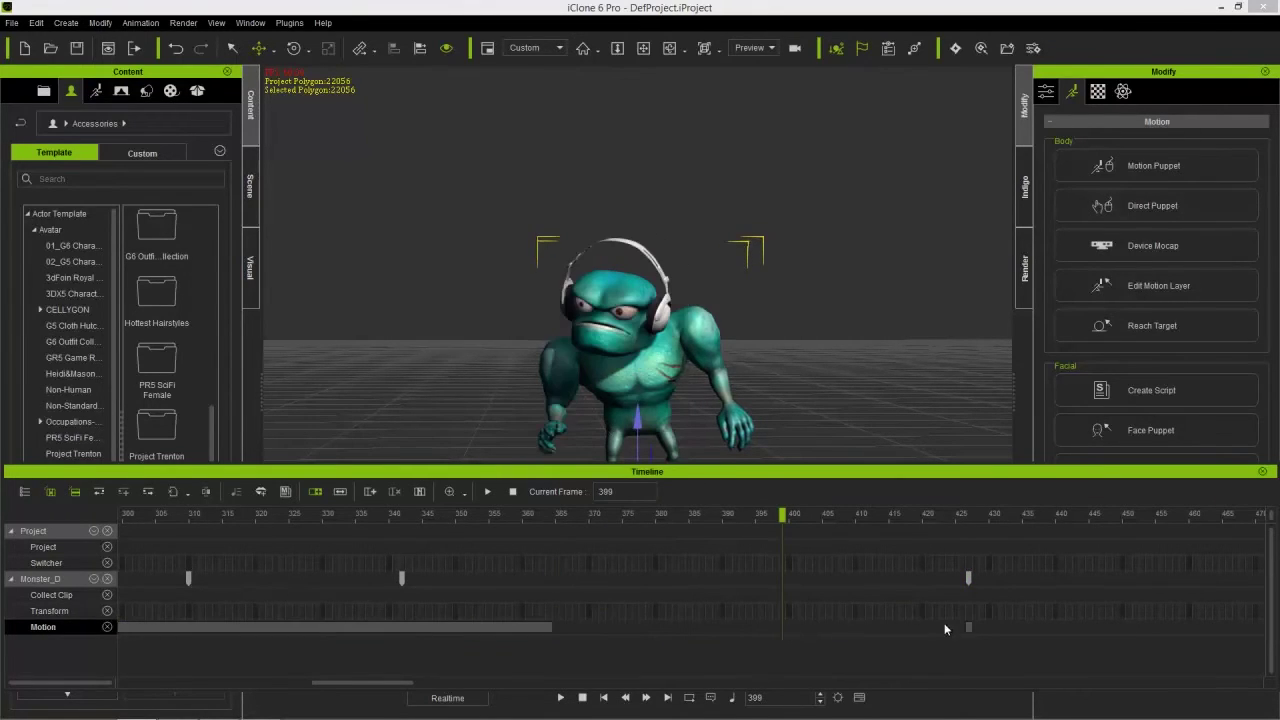
- Move the short first-frame clip close to the trimmed puppet clip's end and stretch its transition back to about frame 334
left_click_drag(966, 626, 569, 626)
left_click_drag(489, 625, 352, 630)
scroll(250, 560, "down", 1)
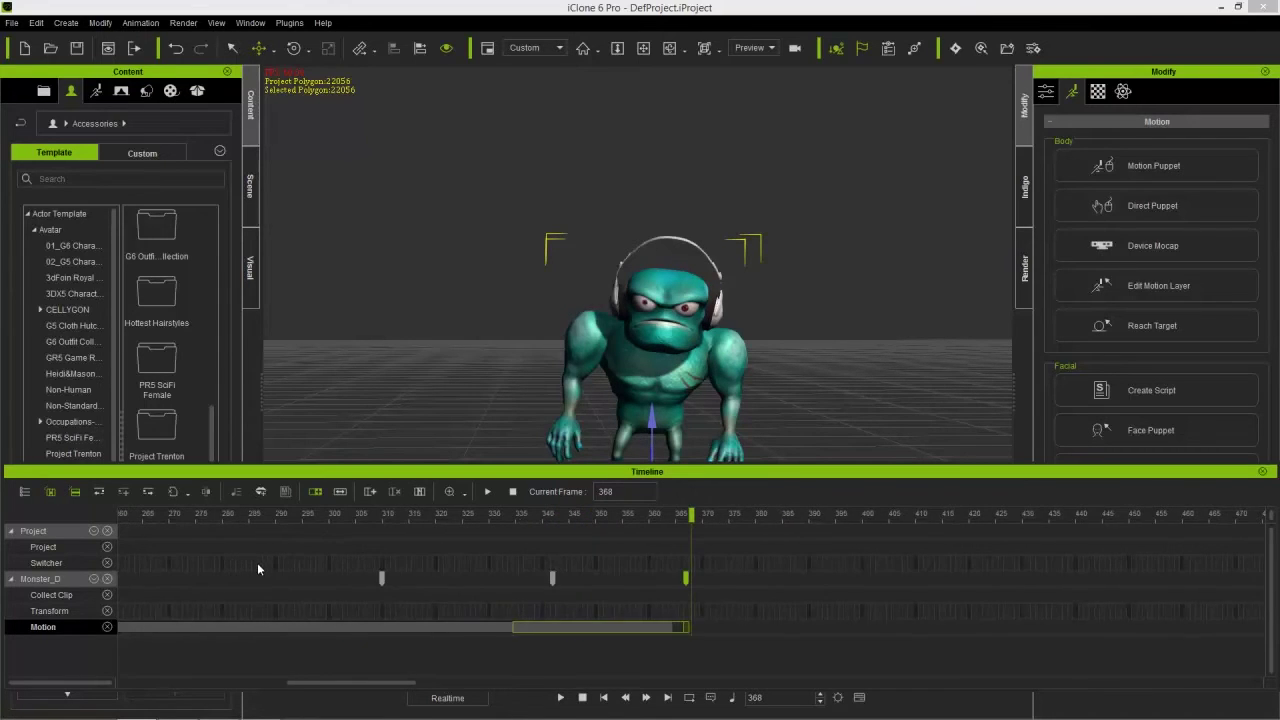
- Play the end of the motion to check the blend from the puppet clip into the short last clip
left_click_drag(330, 686, 308, 686)
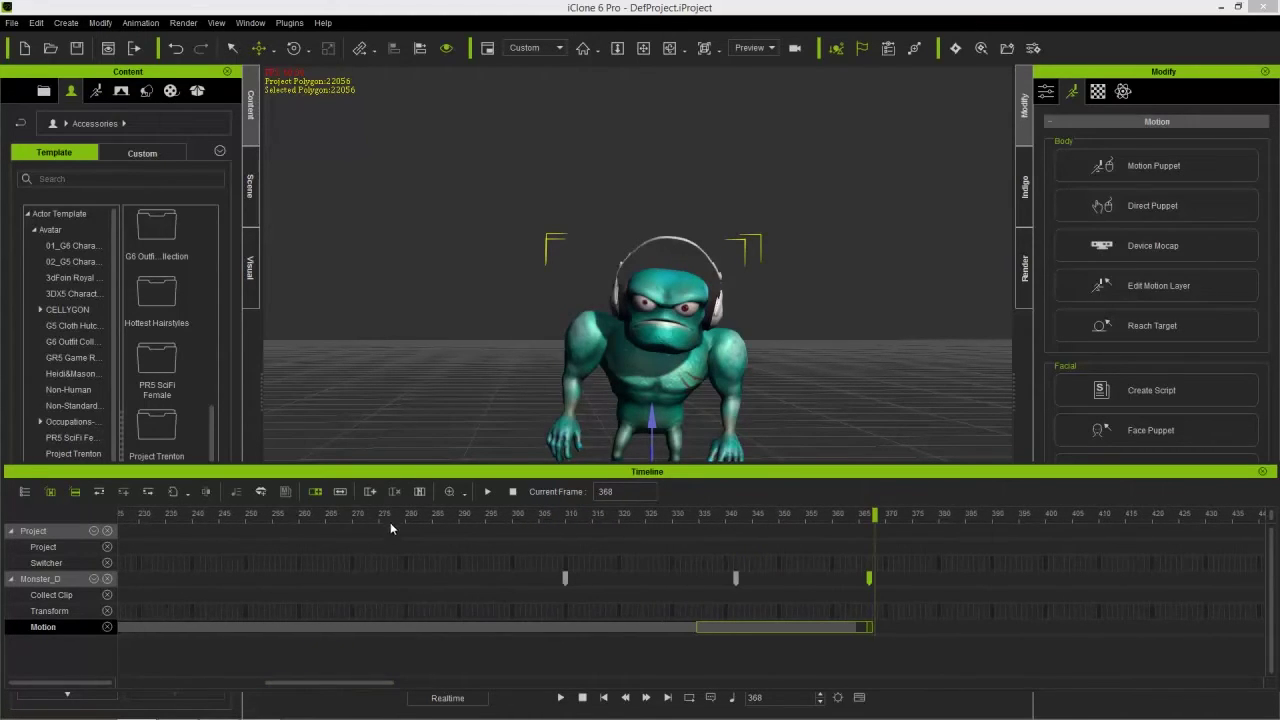
left_click(347, 522)
key("space")
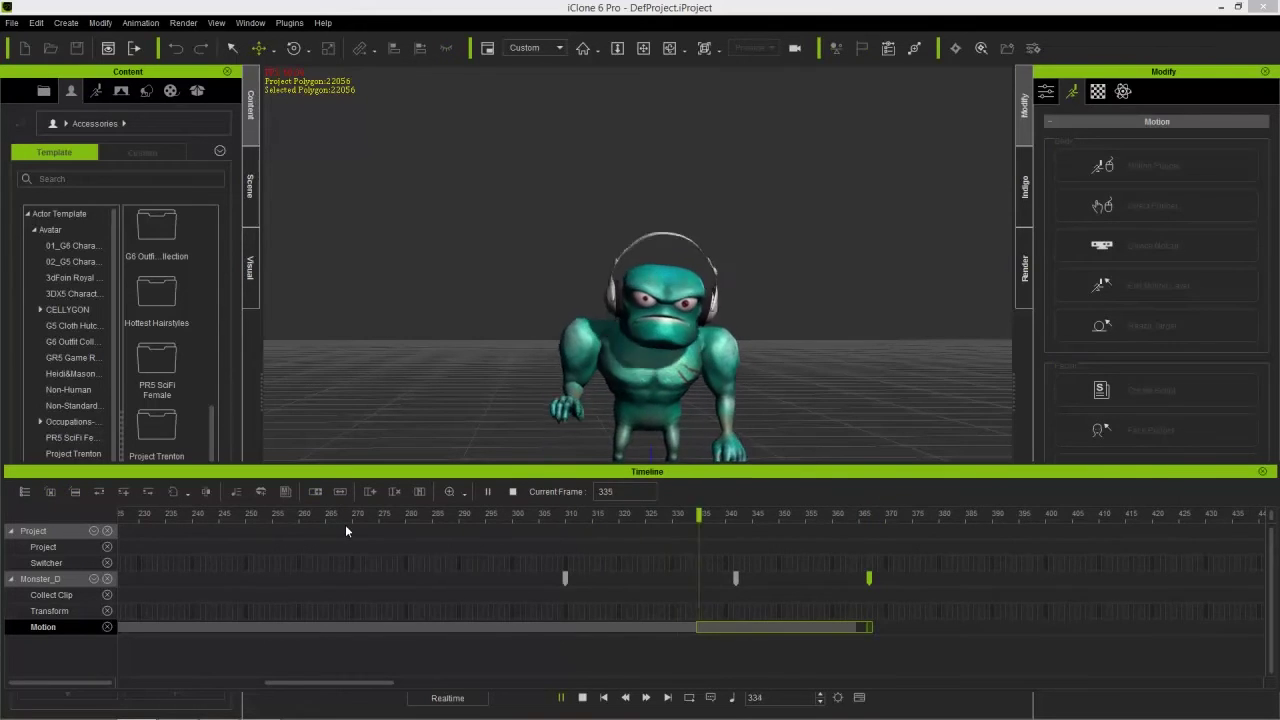
key("space")
left_click_drag(421, 525, 170, 527)
key("space")
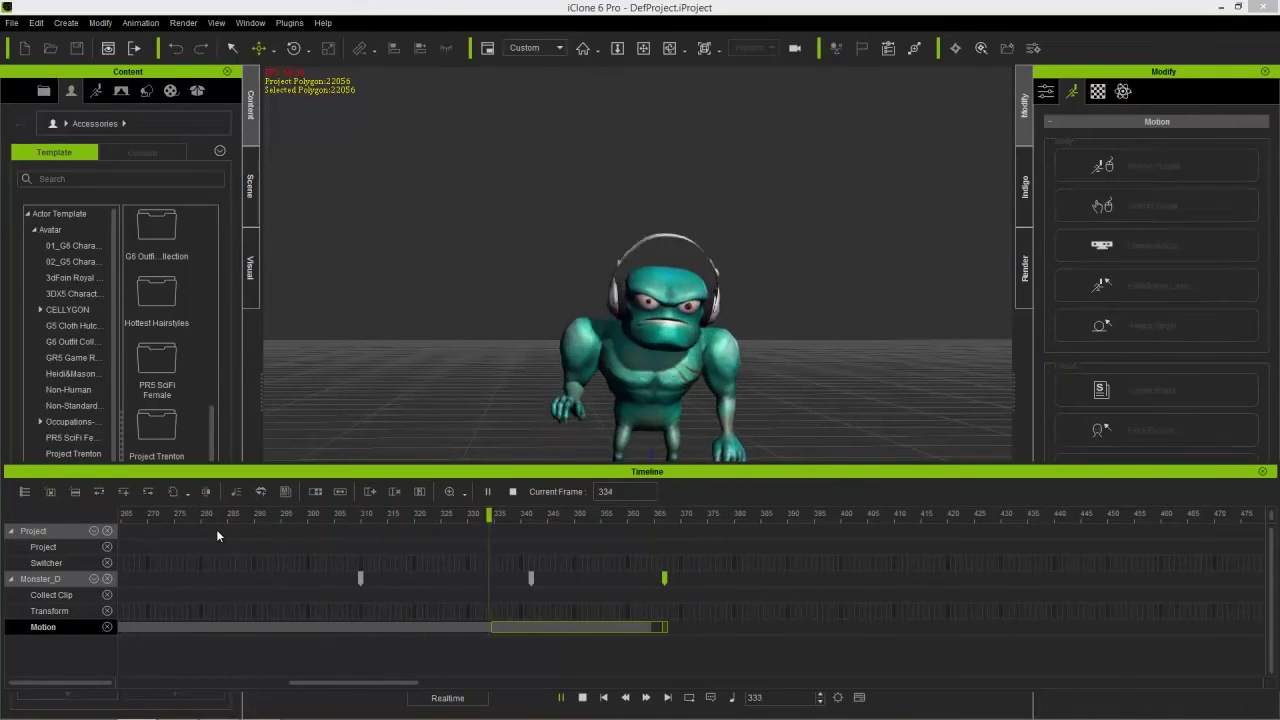
key("space")
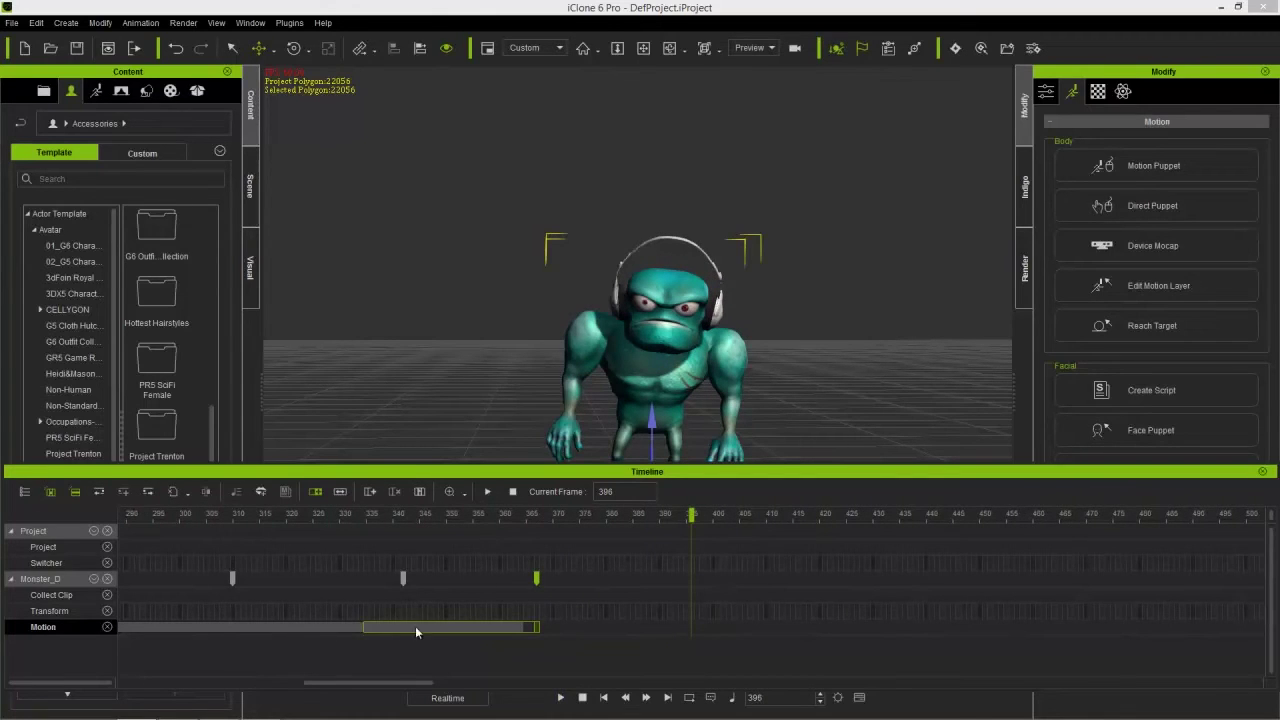
- Mark a Collect Clip range over the whole motion, trim its end to the short last clip, and add it as a motion to 3DXchange
left_click_drag(390, 684, 333, 688)
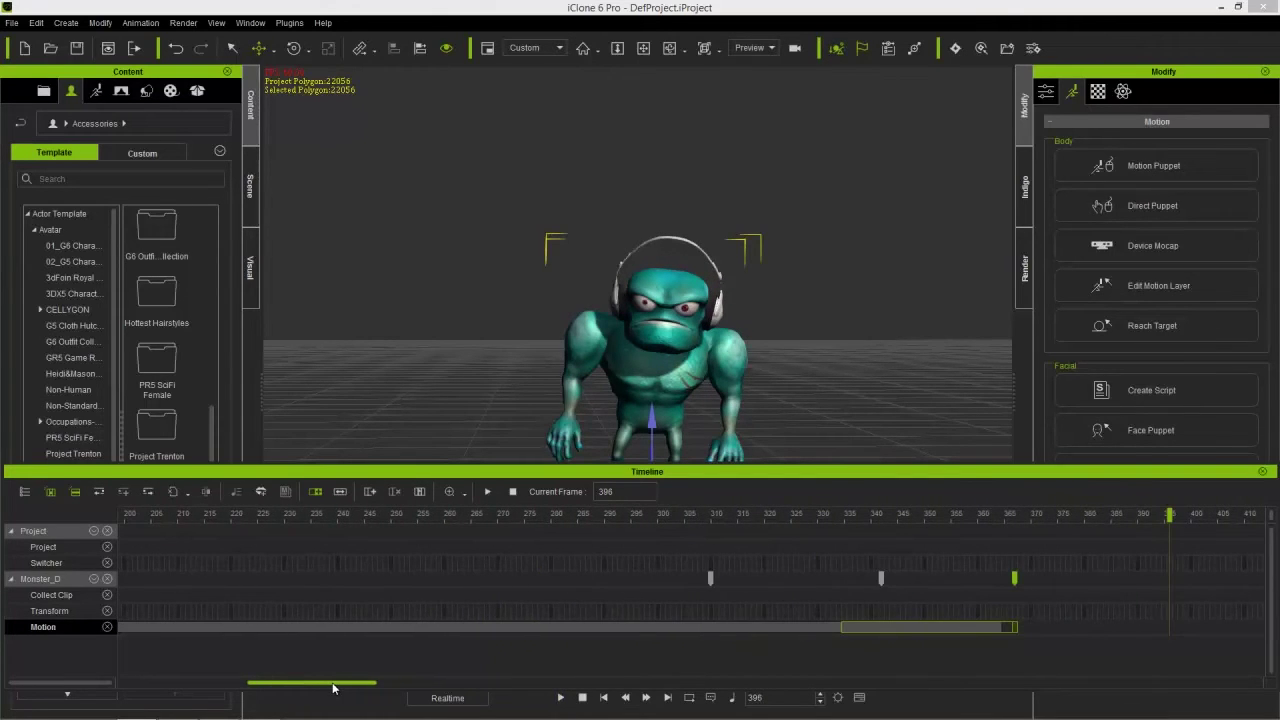
scroll(460, 565, "down", 3)
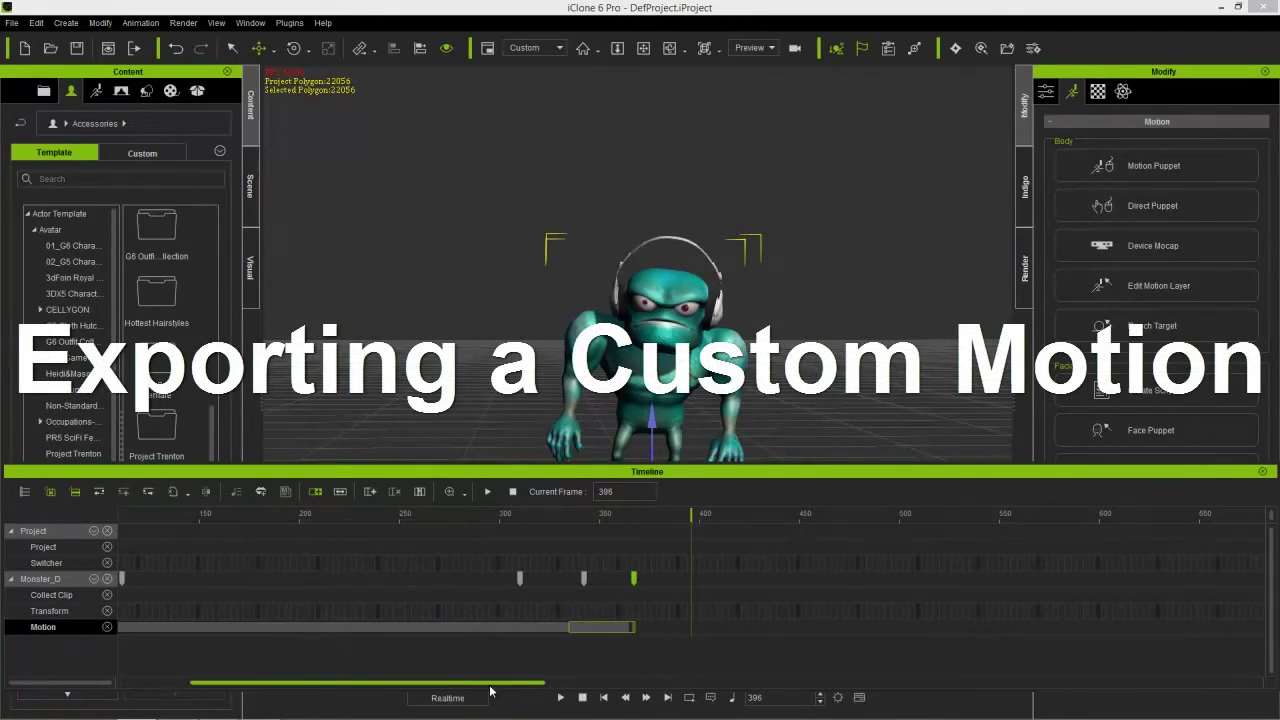
left_click_drag(490, 690, 420, 690)
left_click_drag(856, 600, 106, 608)
left_click(853, 518)
scroll(844, 560, "up", 3)
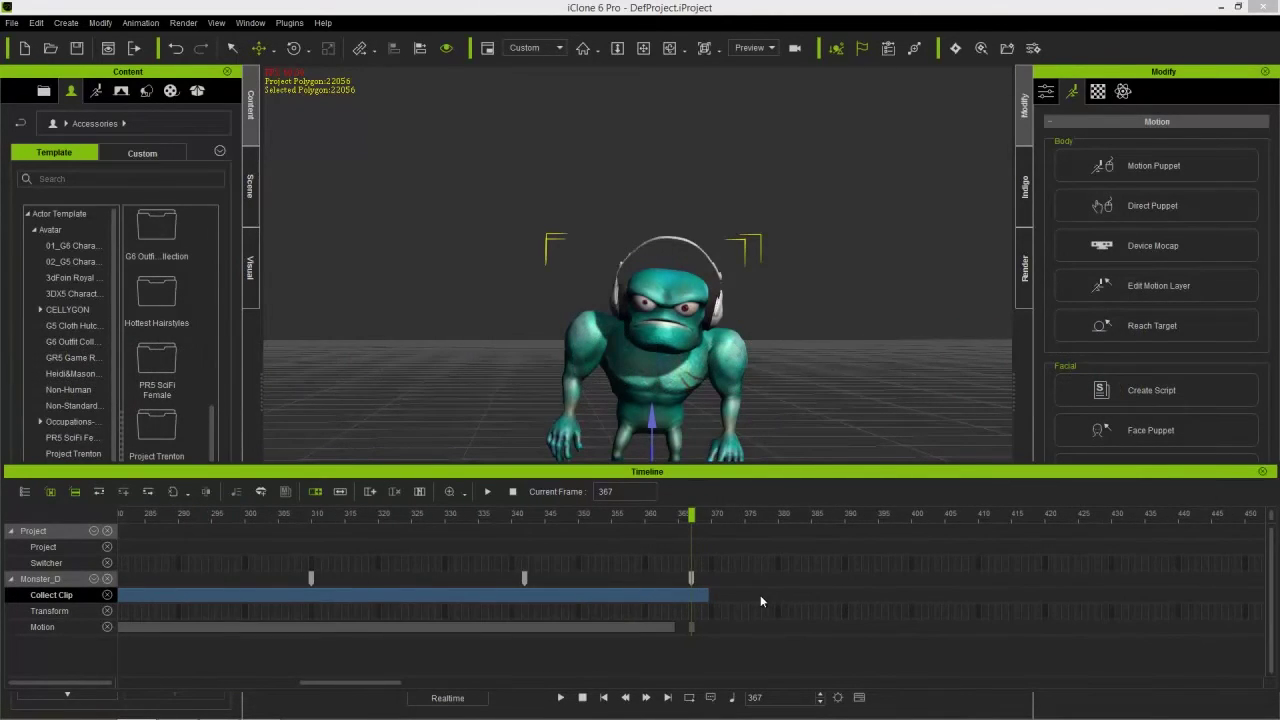
left_click_drag(706, 595, 684, 607)
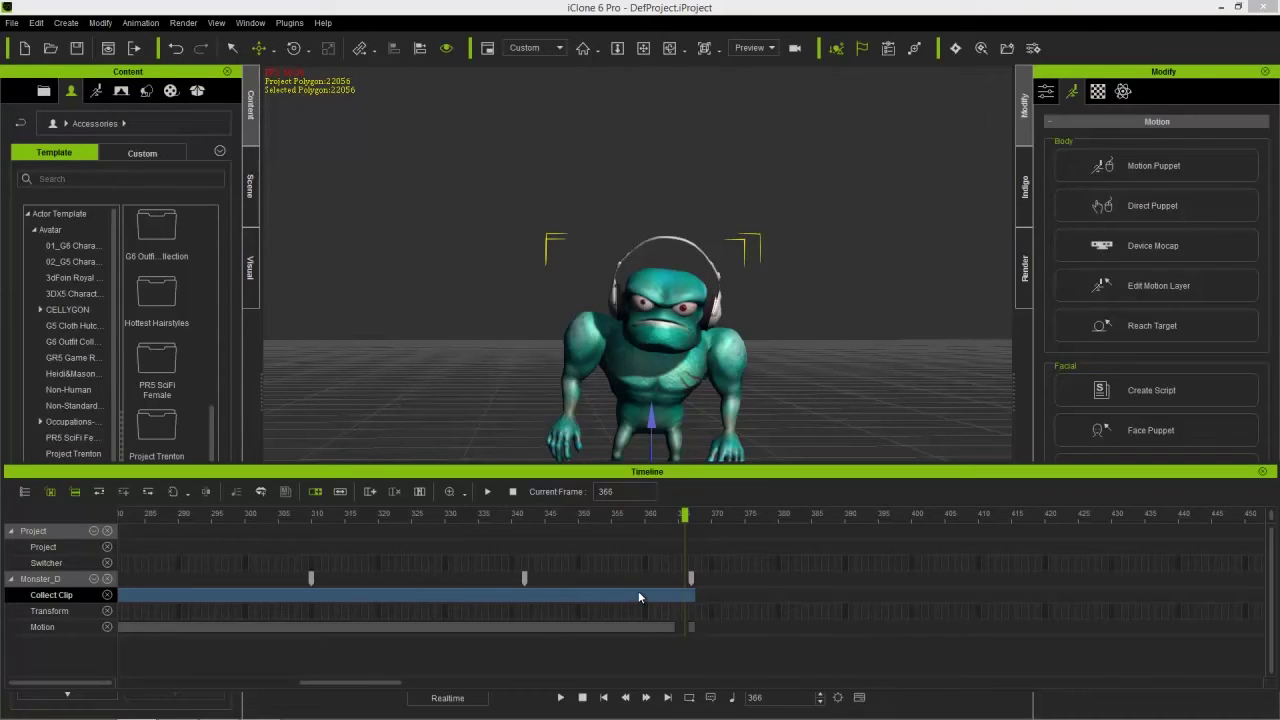
right_click(638, 591)
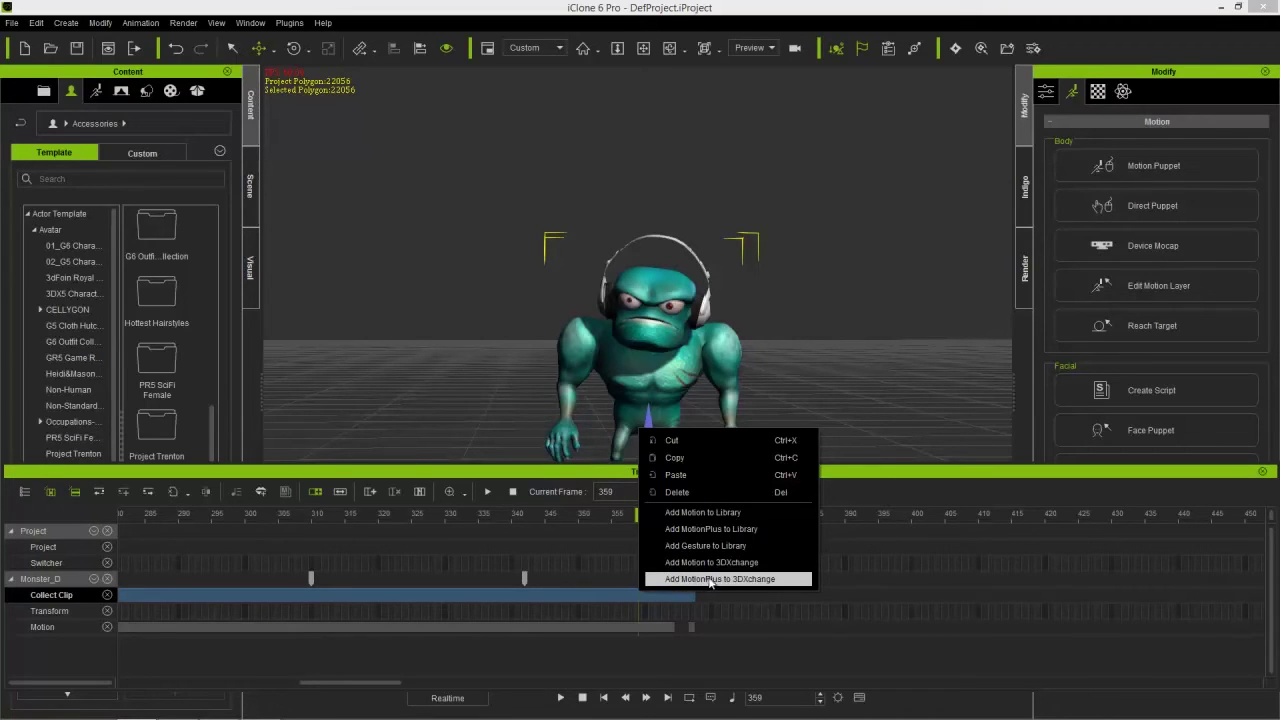
left_click(713, 563)
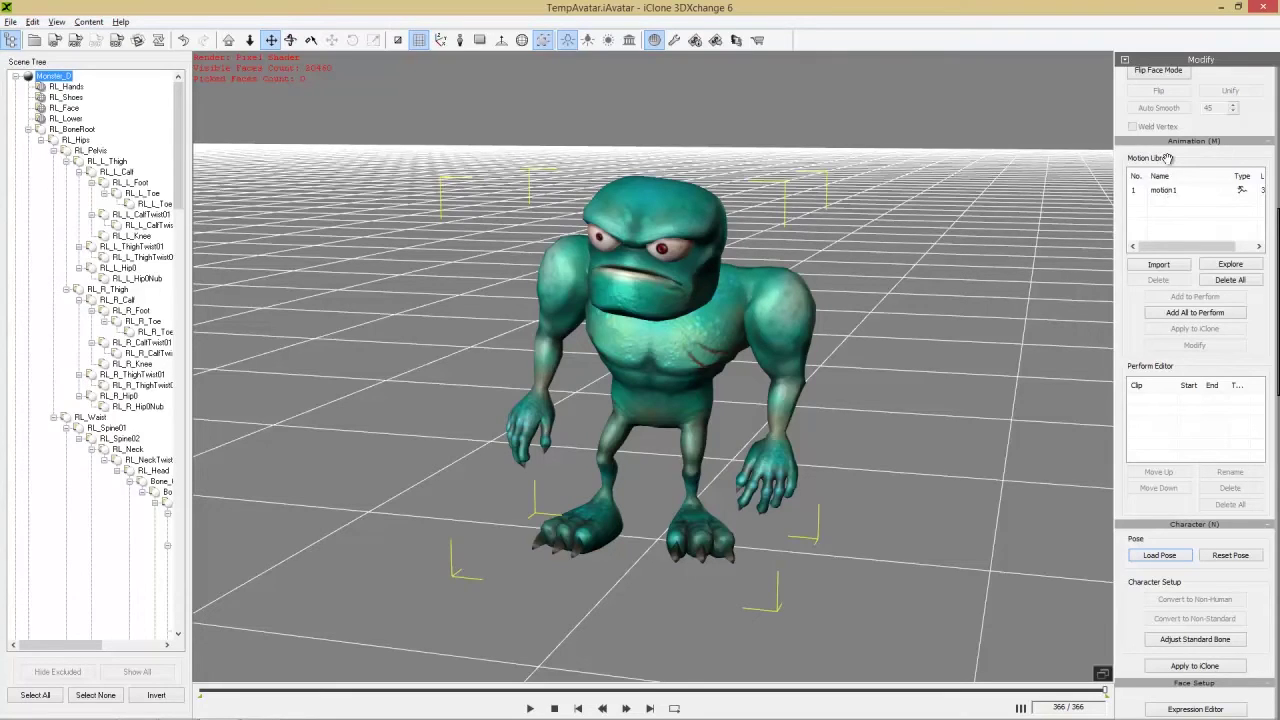
- Add motion1 from the Motion Library to the Perform Editor and name the clip Groovy Dance
left_click(1163, 192)
left_click(1163, 192)
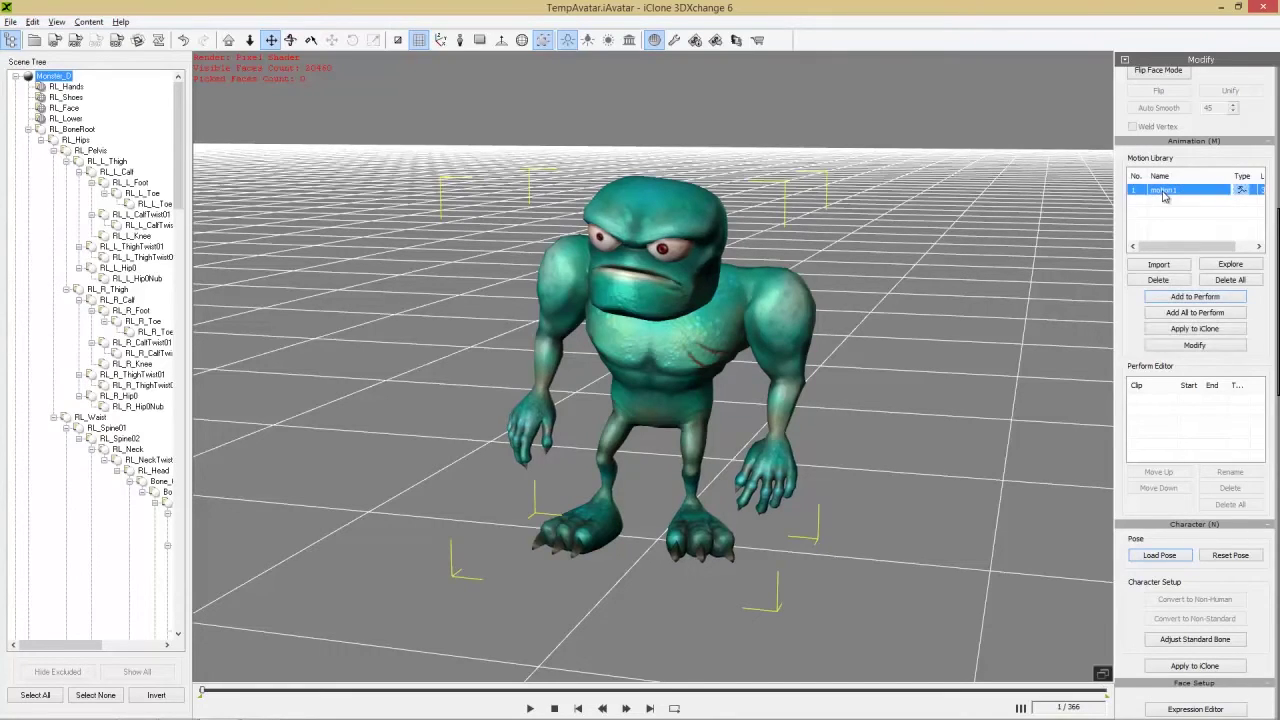
left_click(1198, 298)
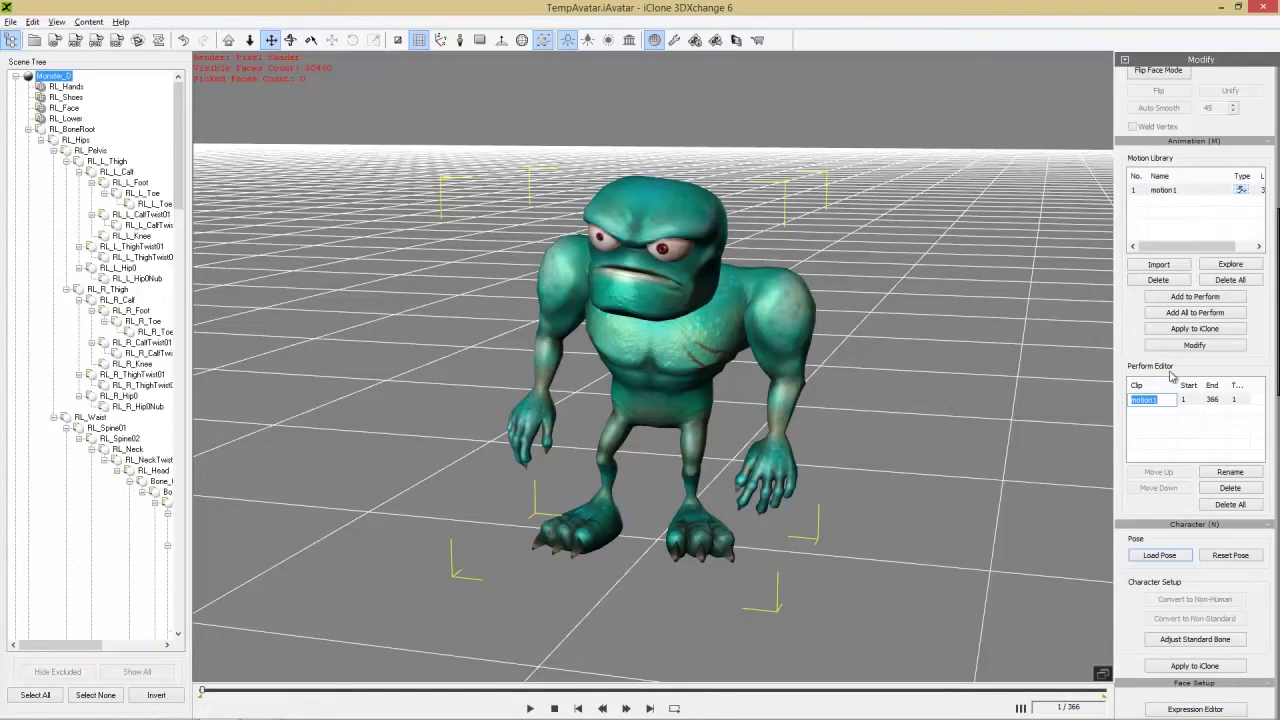
left_click(1165, 400)
type("Groovy Dance")
key("Return")
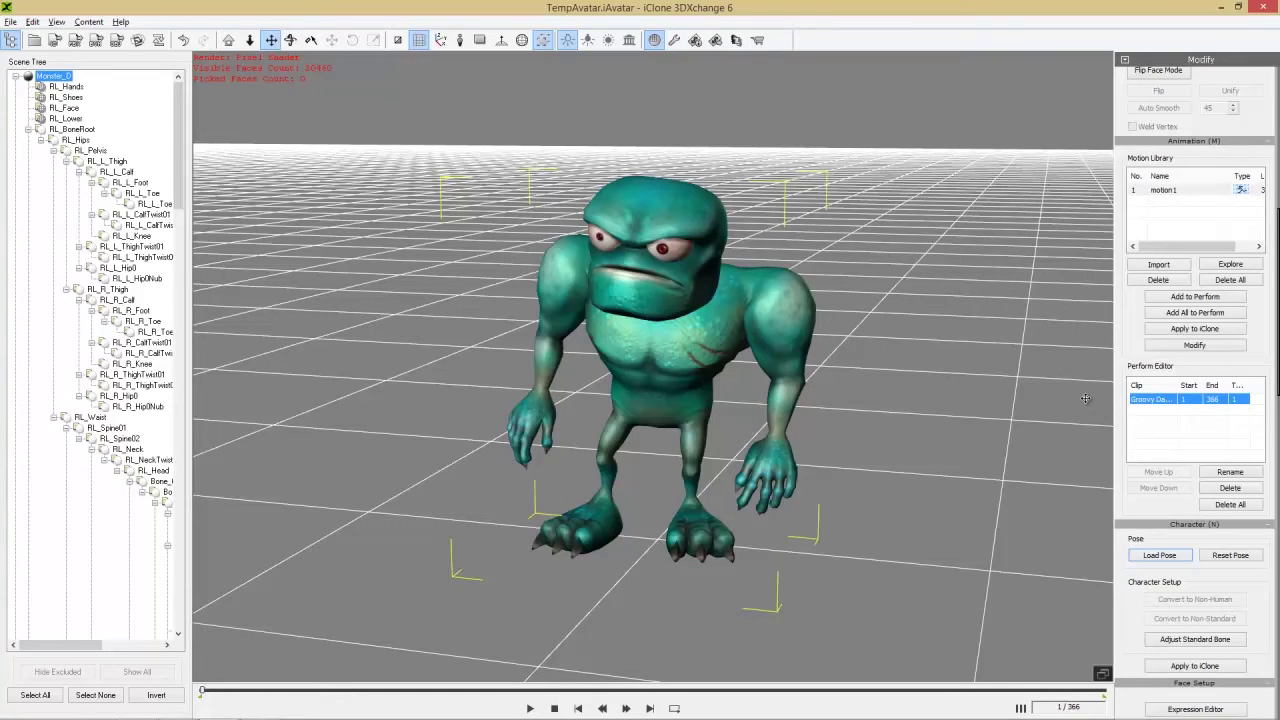
- Switch back to iClone, close the timeline and show the Motion animation templates in the content library
key("alt+Tab")
key("alt+shift+Tab")
key("alt+Tab")
key("alt+Tab")
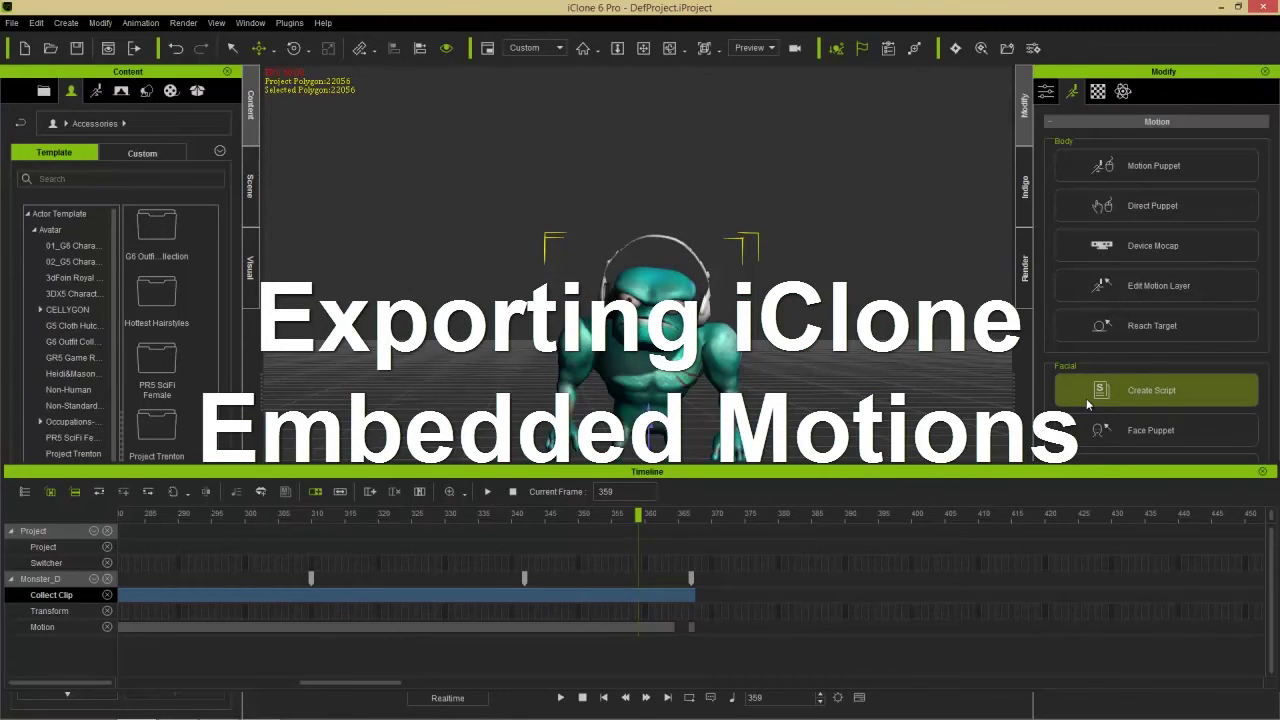
left_click(1262, 471)
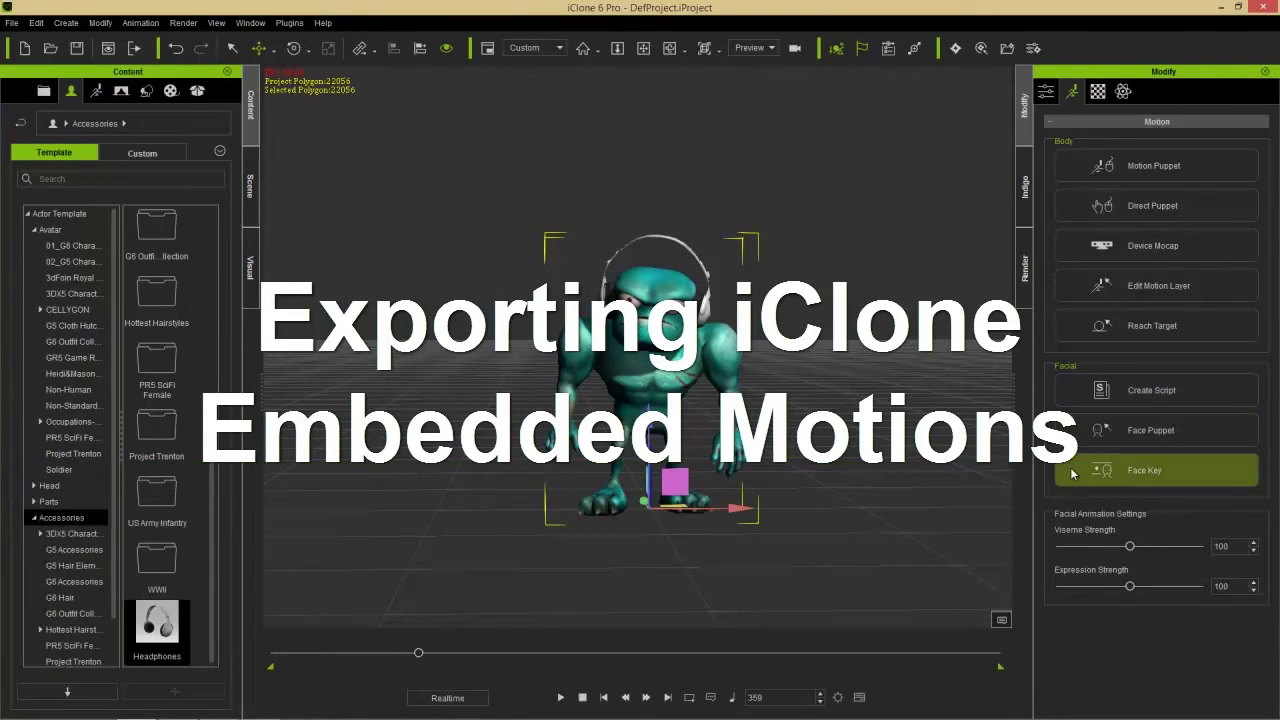
left_click(93, 91)
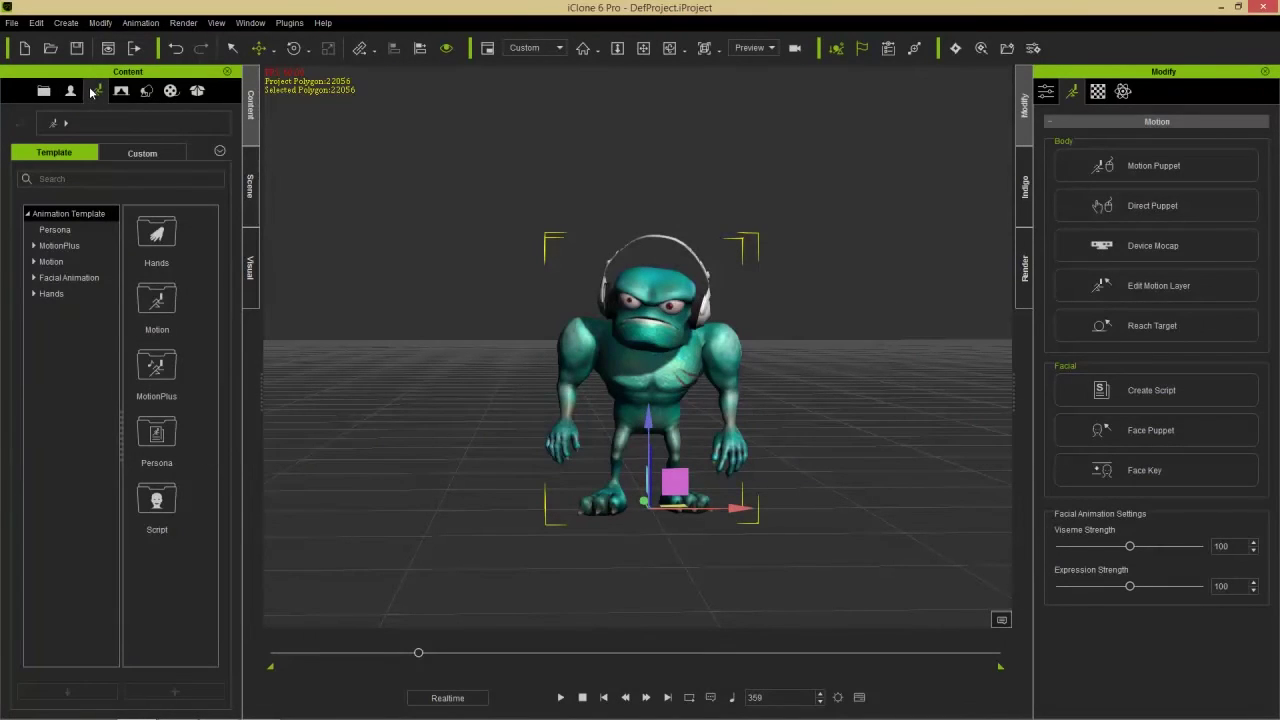
left_click(51, 262)
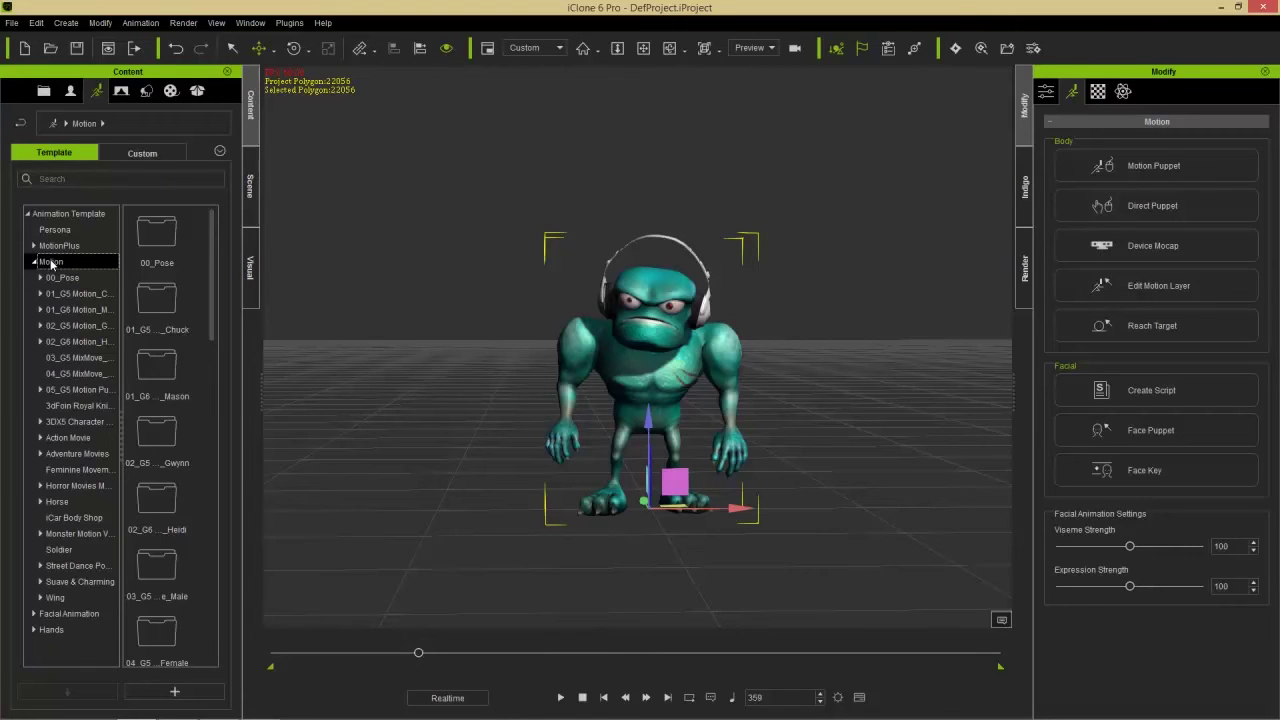
- Browse the 01_G6 Motion_Mason folders, apply the standing Idle motion to the orc and preview it
double_click(72, 309)
left_click(62, 326)
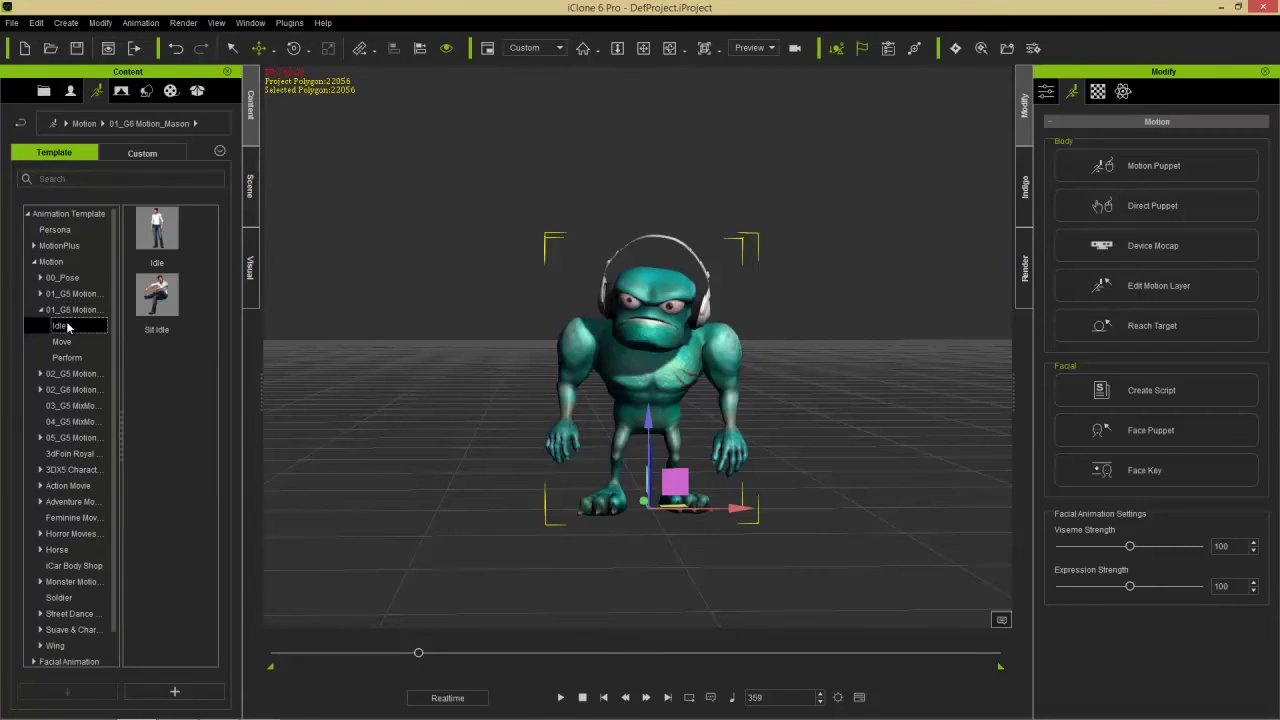
left_click(64, 341)
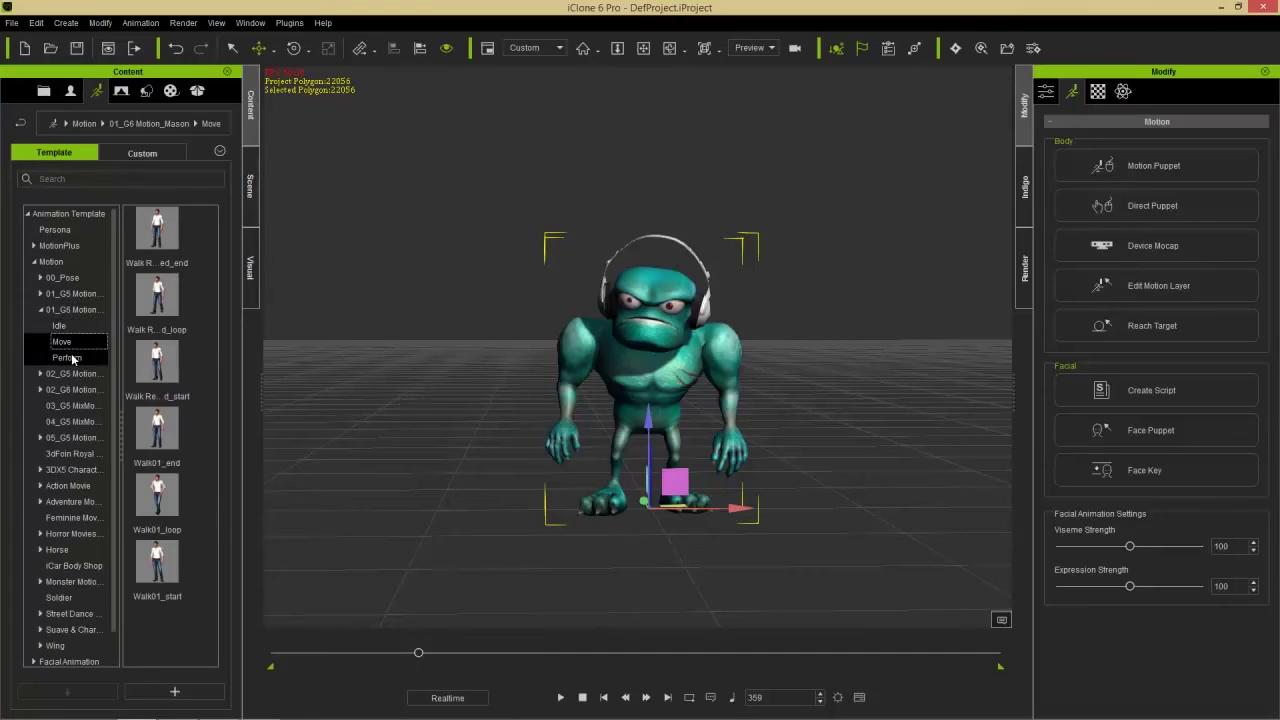
left_click(66, 357)
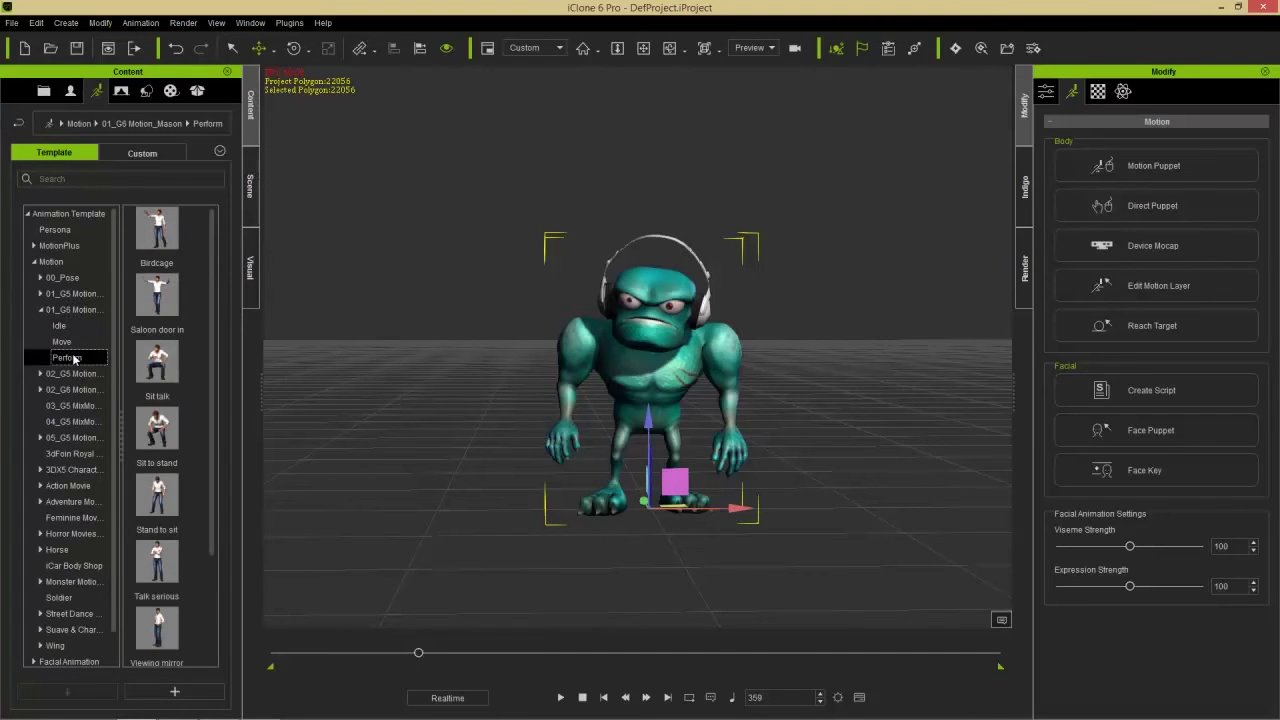
left_click(62, 325)
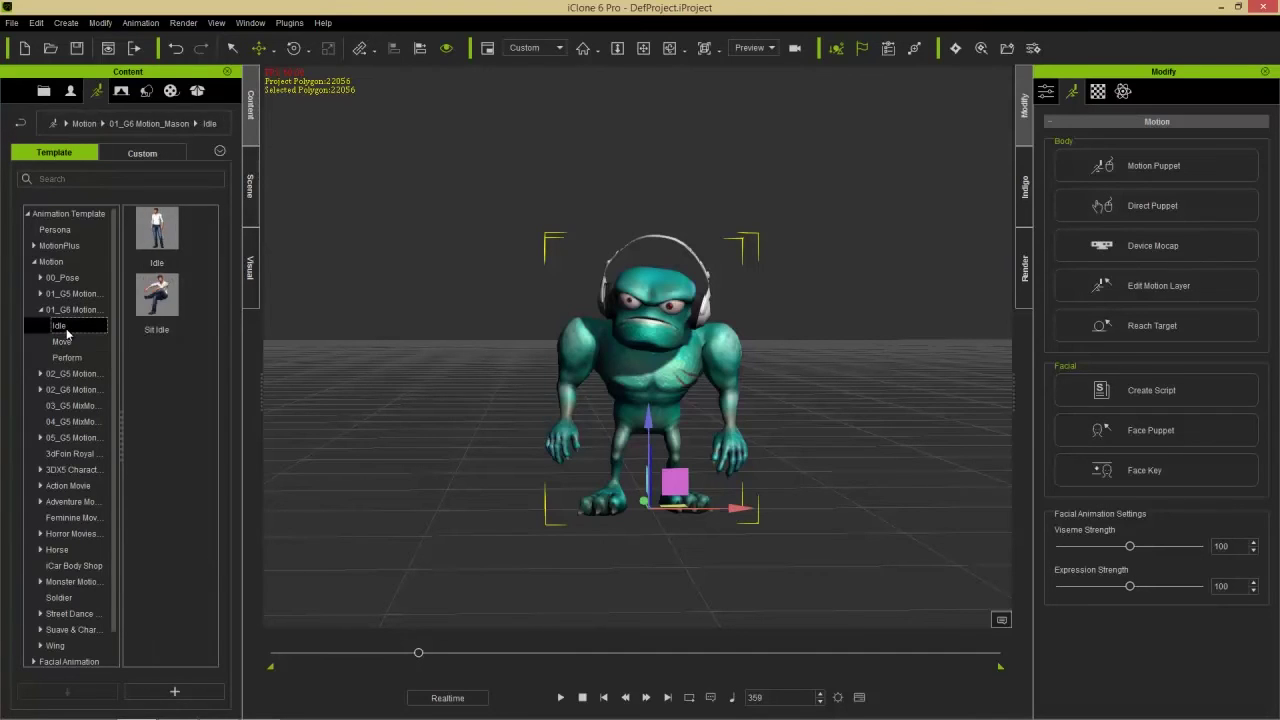
double_click(155, 228)
key("space")
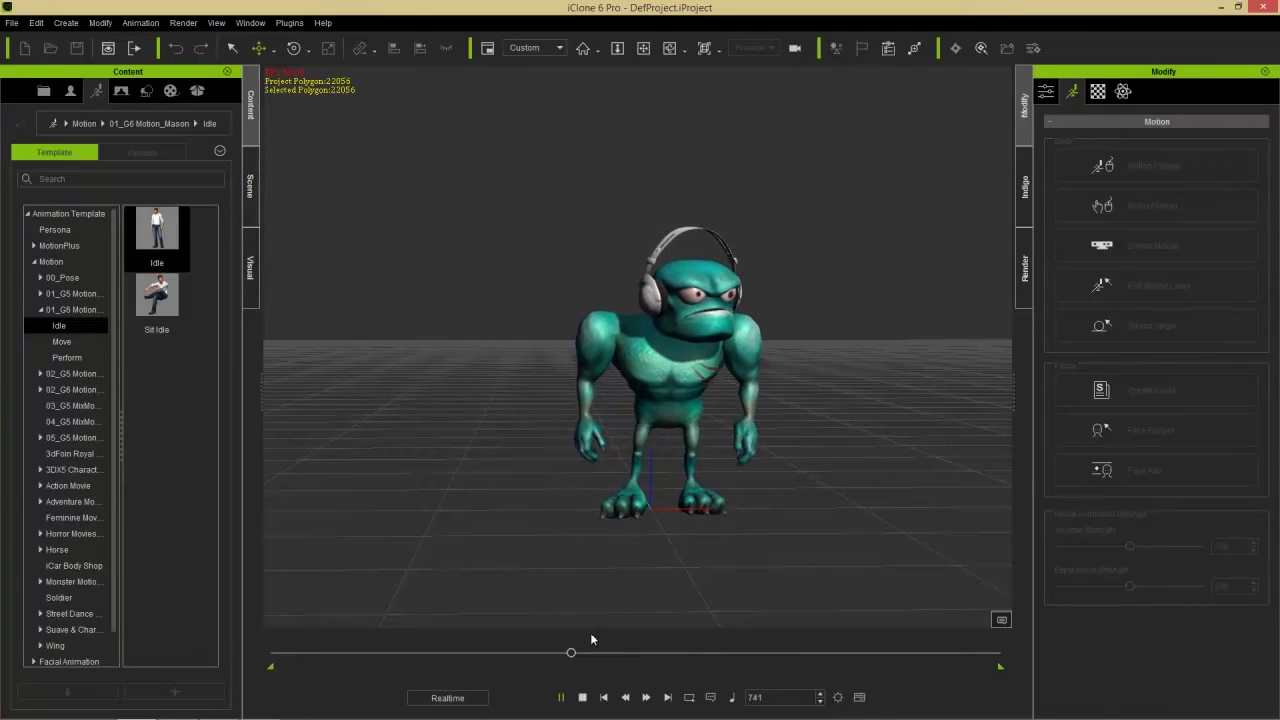
left_click(582, 697)
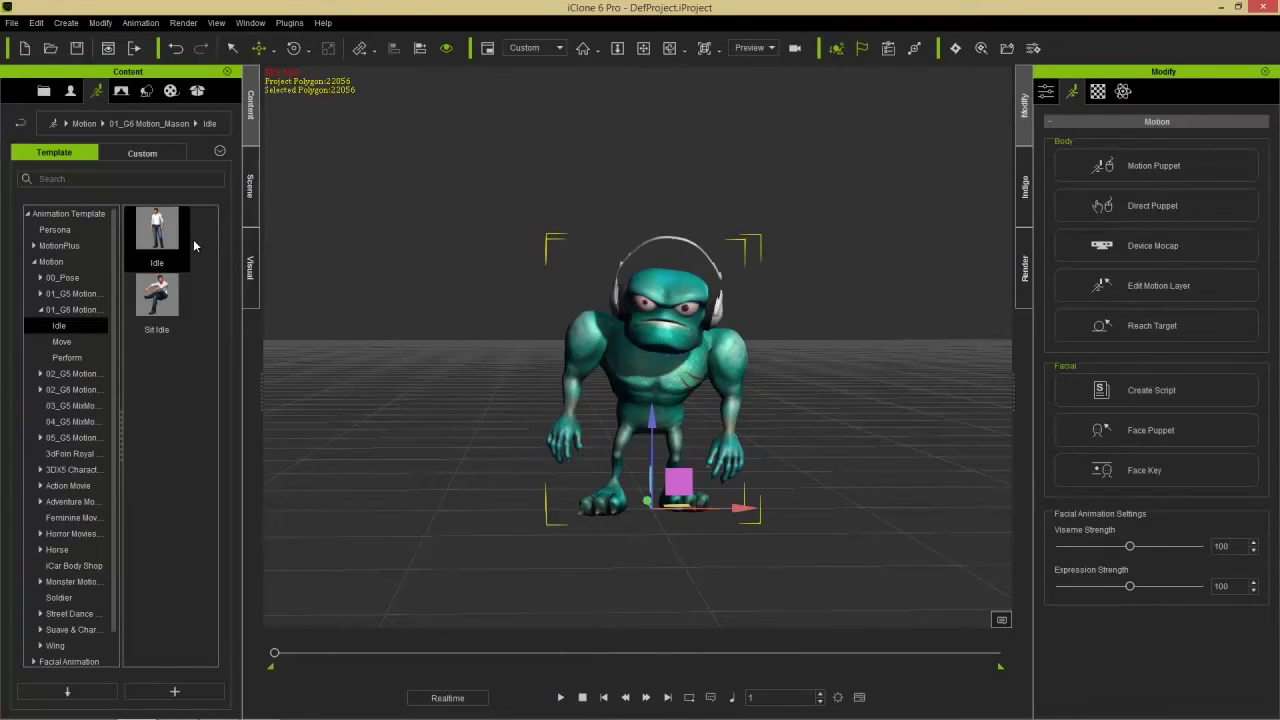
- Transfer the Idle motion template from iClone into the Motion Library of 3DXchange
left_click_drag(157, 236, 1178, 224)
key("alt+Tab")
key("Tab")
key("Tab")
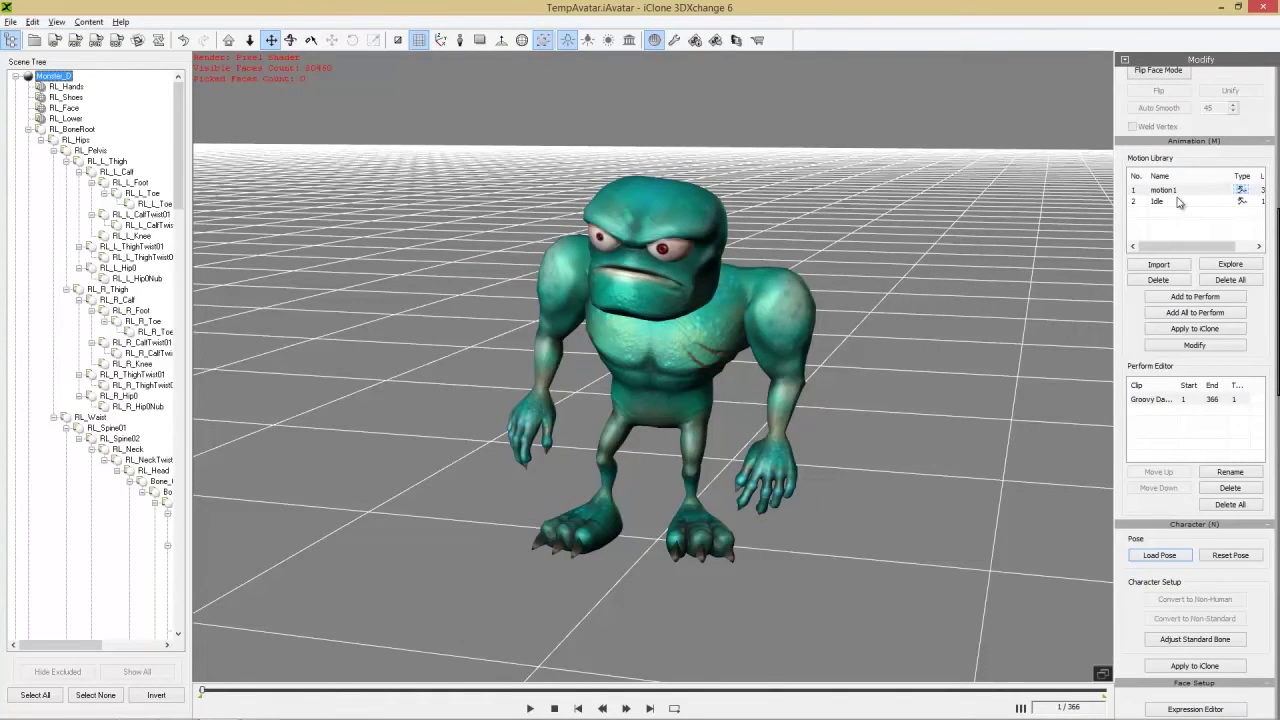
- Preview the Idle motion on the character and add it to the Perform Editor below Groovy Dance
left_click(1178, 202)
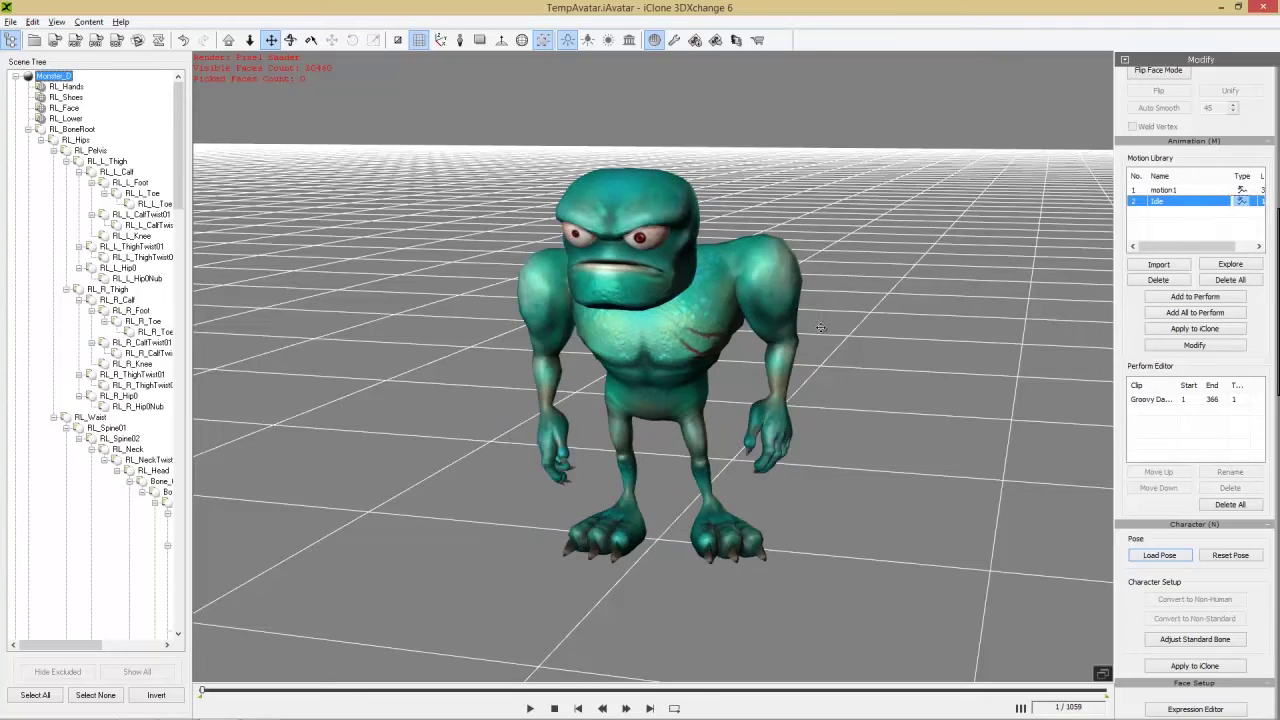
left_click(529, 708)
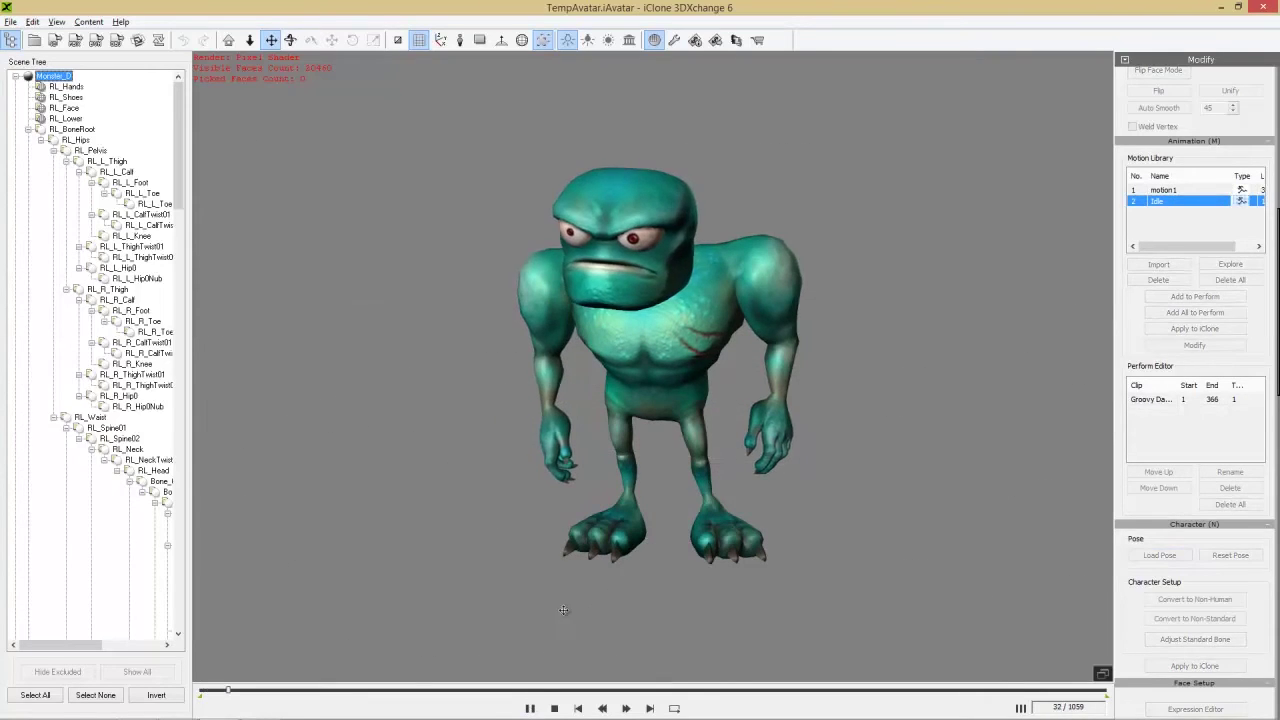
left_click(555, 708)
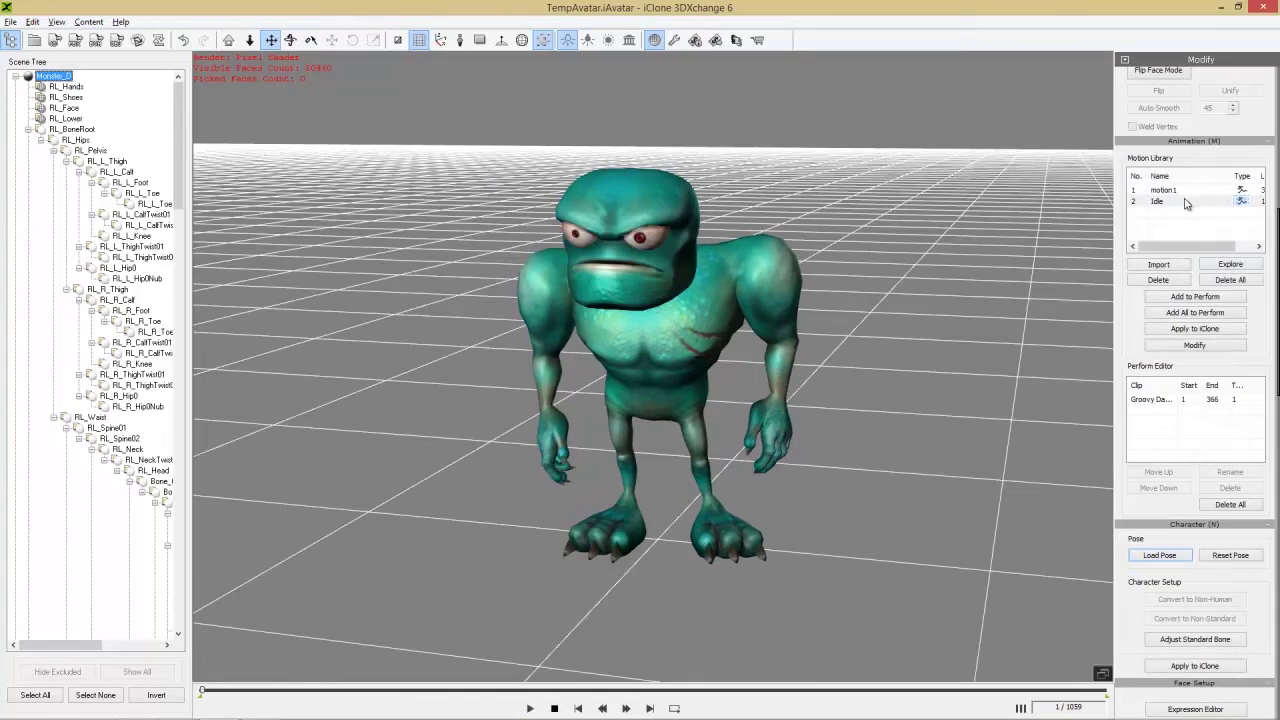
double_click(1150, 411)
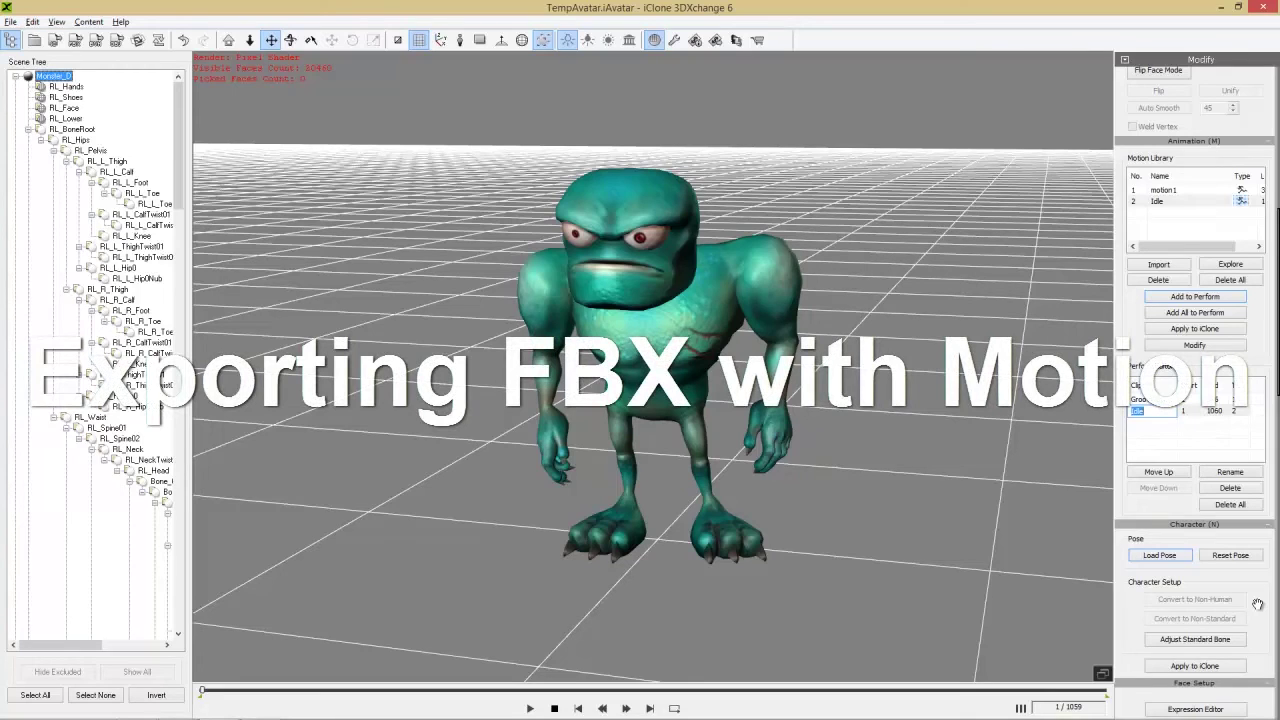
- Set up an FBX export named Test Orc 2 with the GameEngine_Unreal target tool preset and animation included
left_click(76, 42)
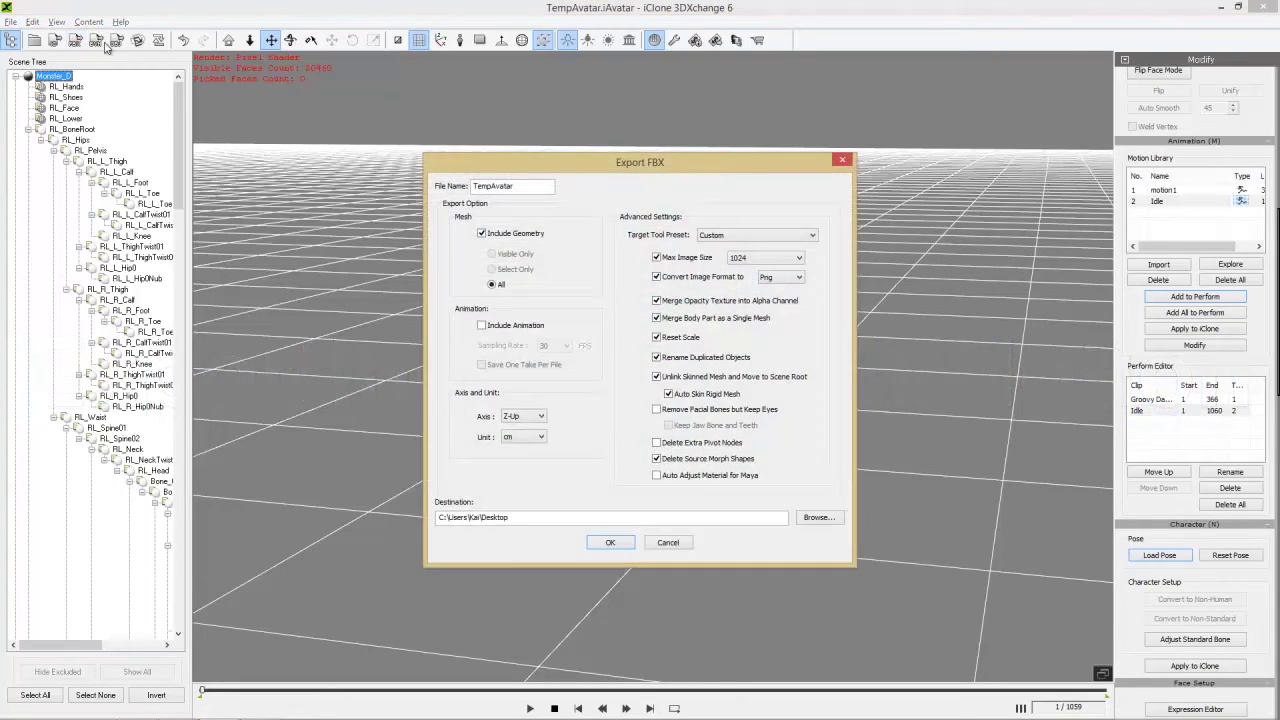
double_click(495, 186)
type("Test Orc 2")
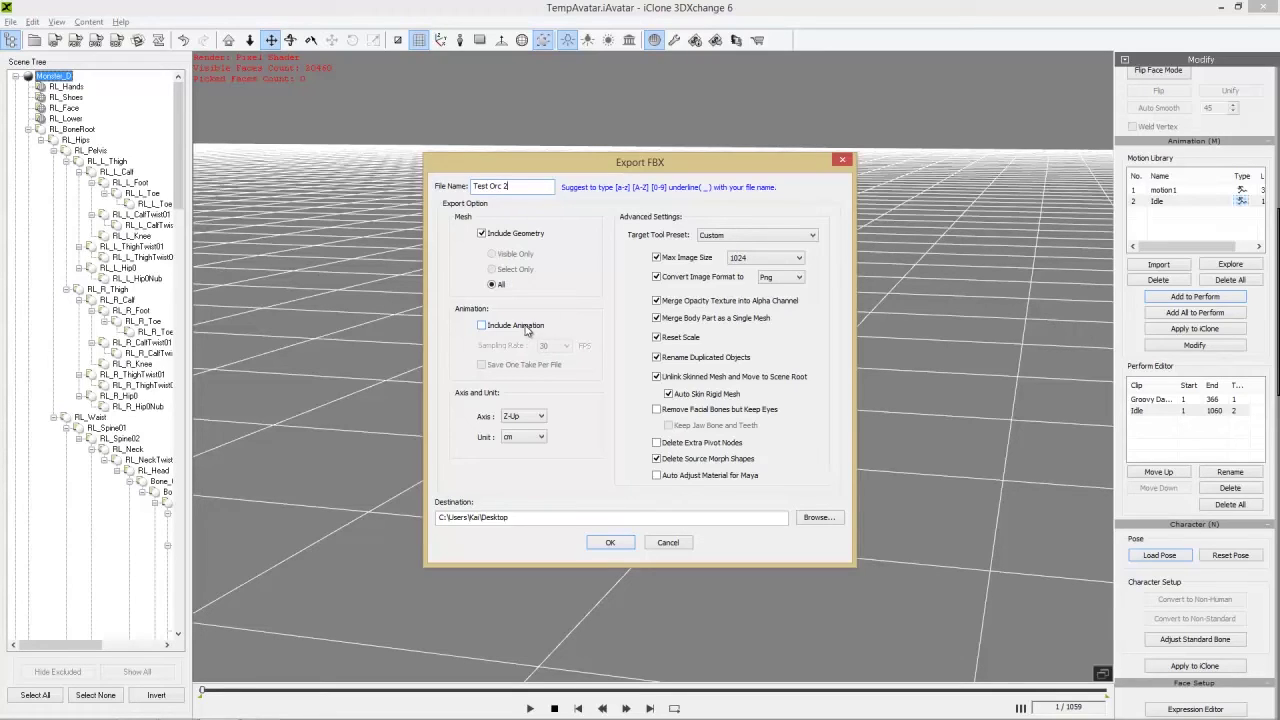
left_click(729, 236)
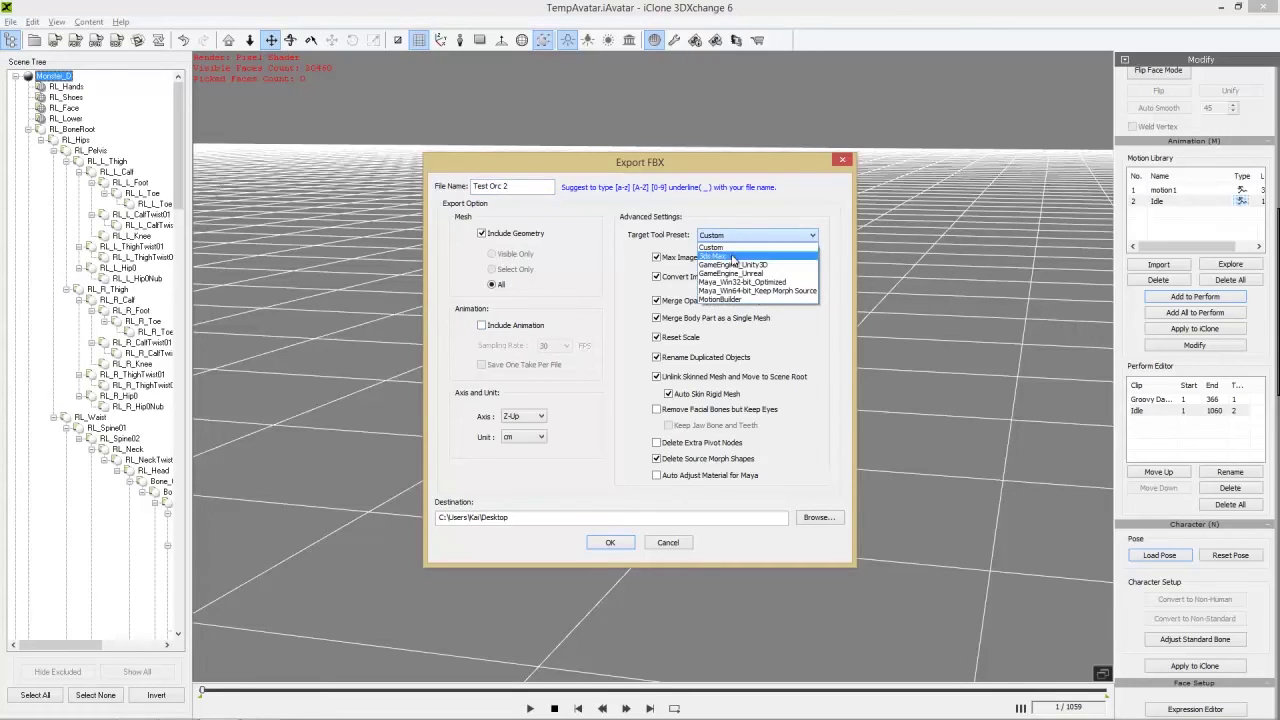
left_click(735, 273)
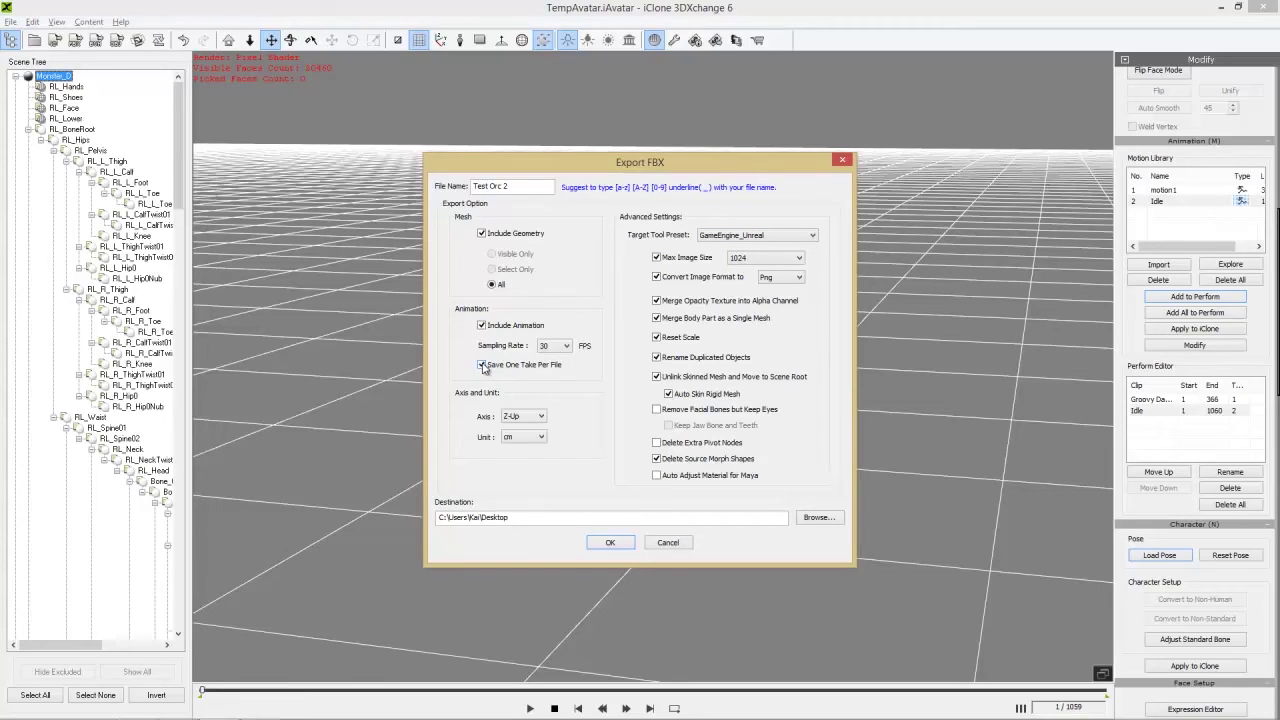
- Turn off Save One Take Per File and export the FBX to the desktop
left_click(482, 365)
left_click(614, 542)
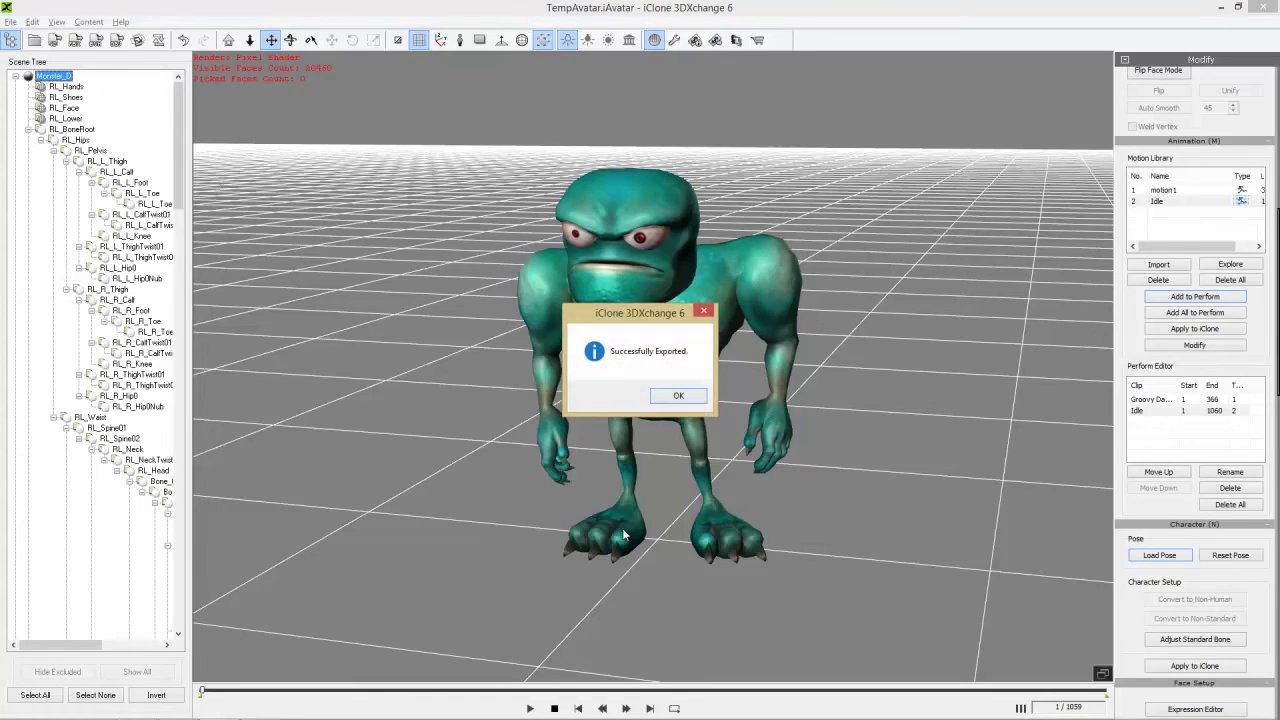
left_click(679, 396)
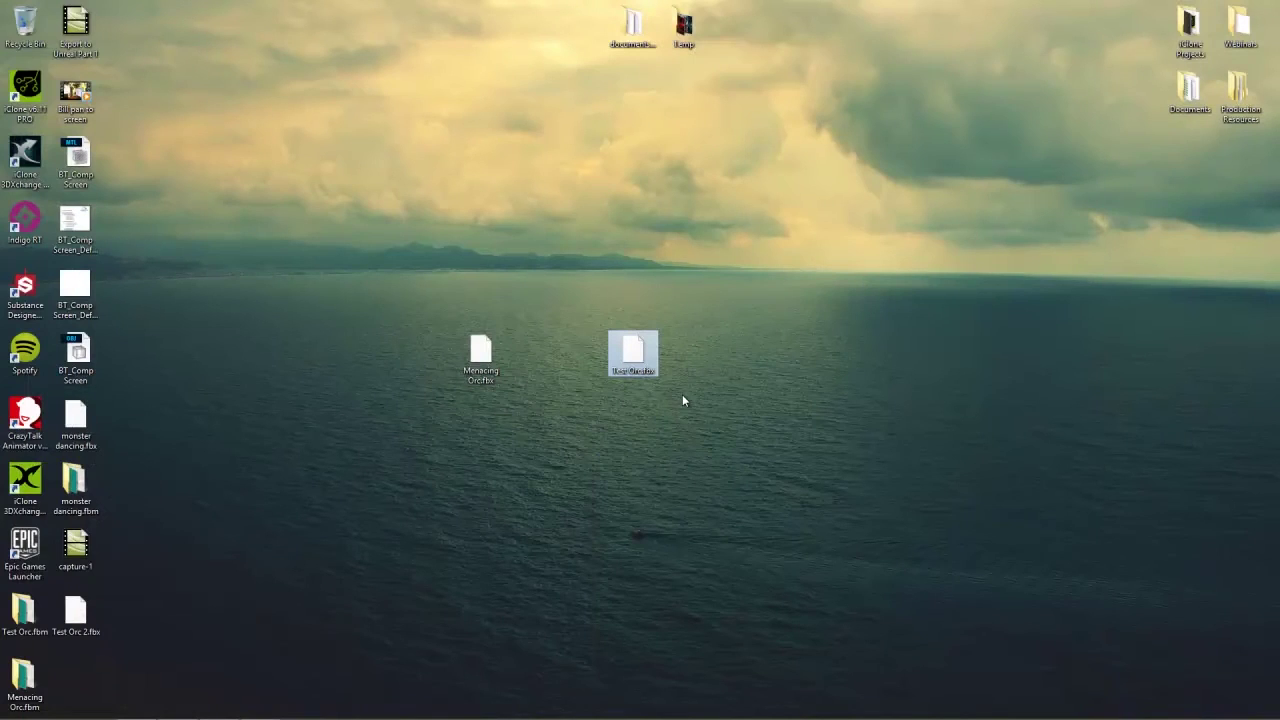
- Move Test Orc 2.fbx below Test Orc.fbx on the desktop and check the textures in the Test Orc.fbm folder
left_click_drag(80, 614, 636, 420)
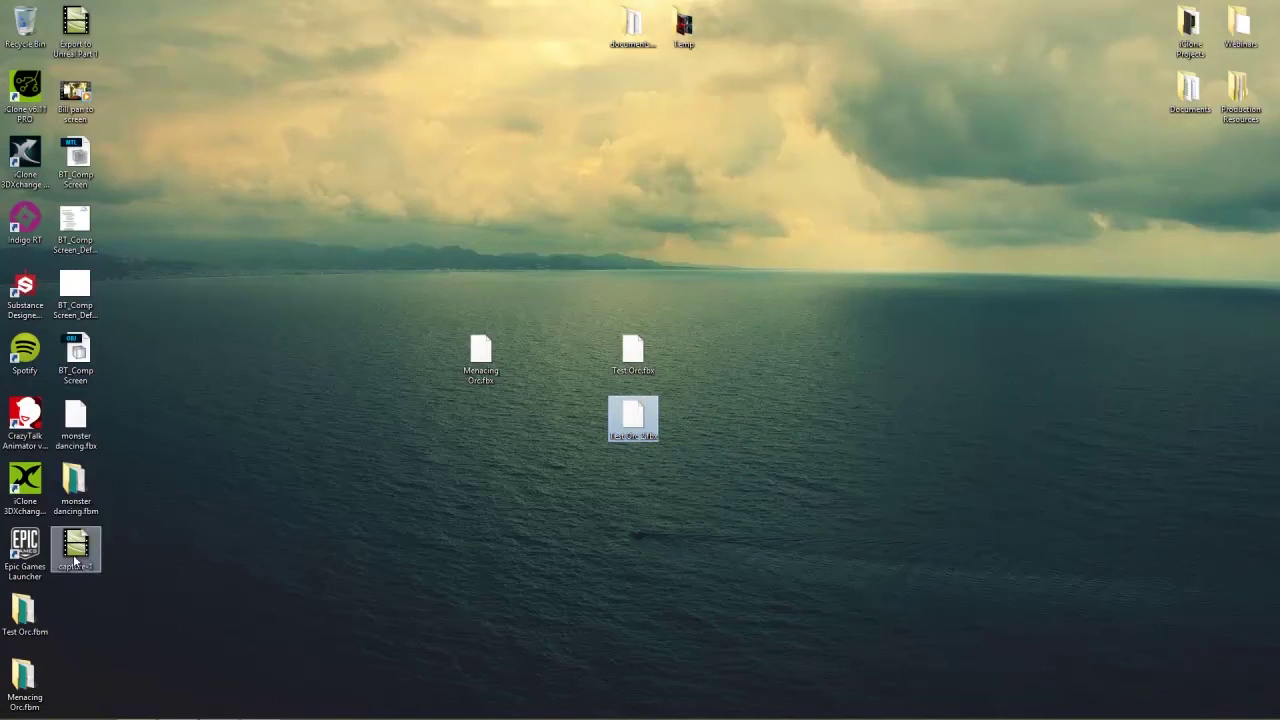
double_click(24, 615)
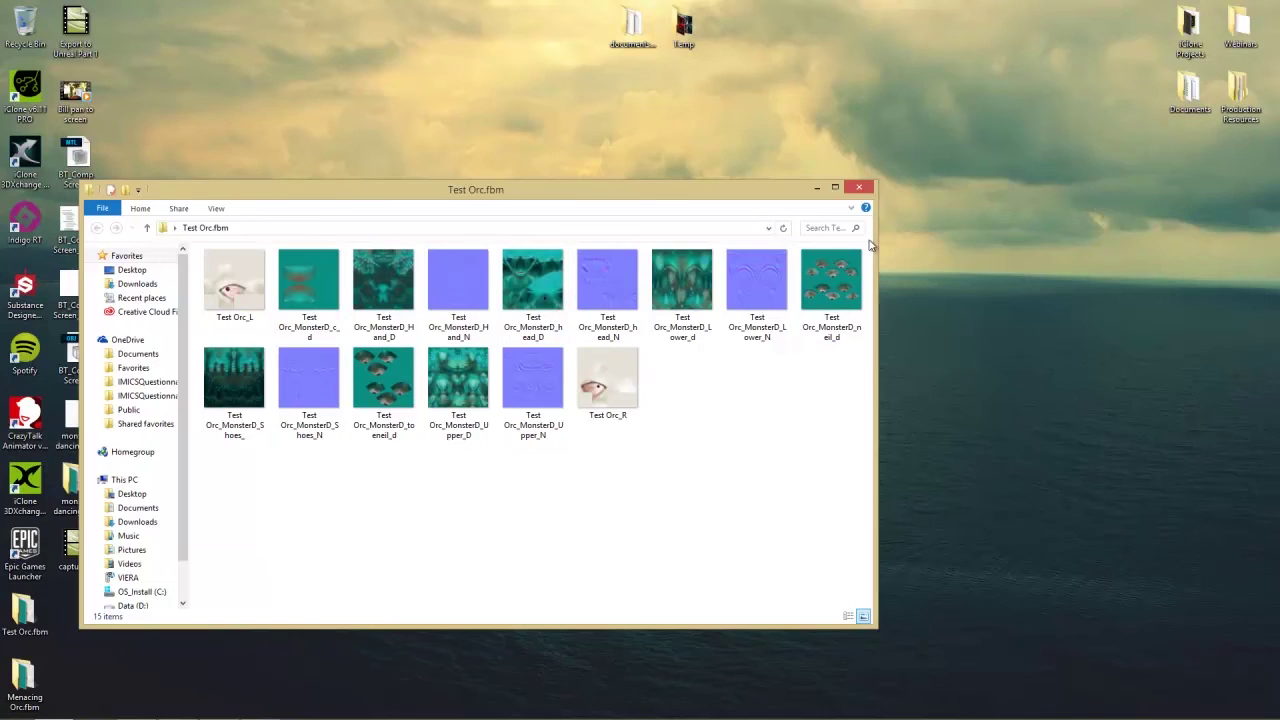
left_click(858, 187)
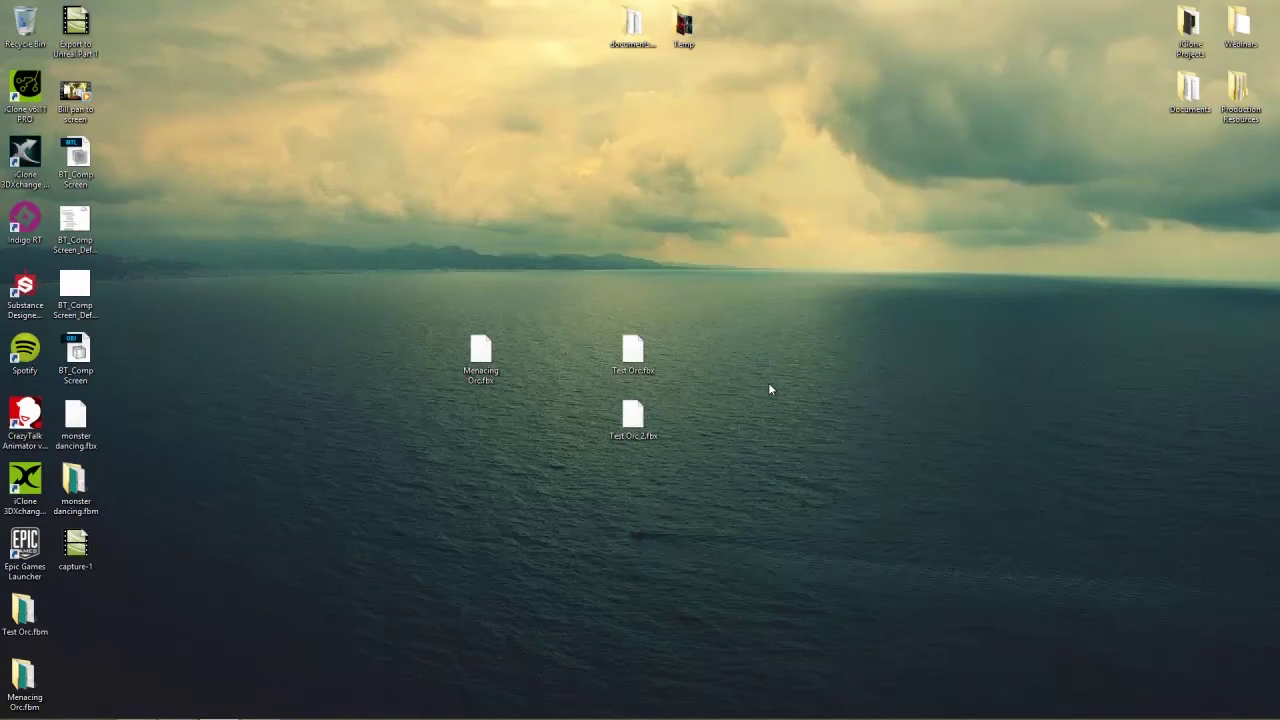
- Switch to Unreal Engine and create a content folder named Test_Orc_2
key("alt+Tab")
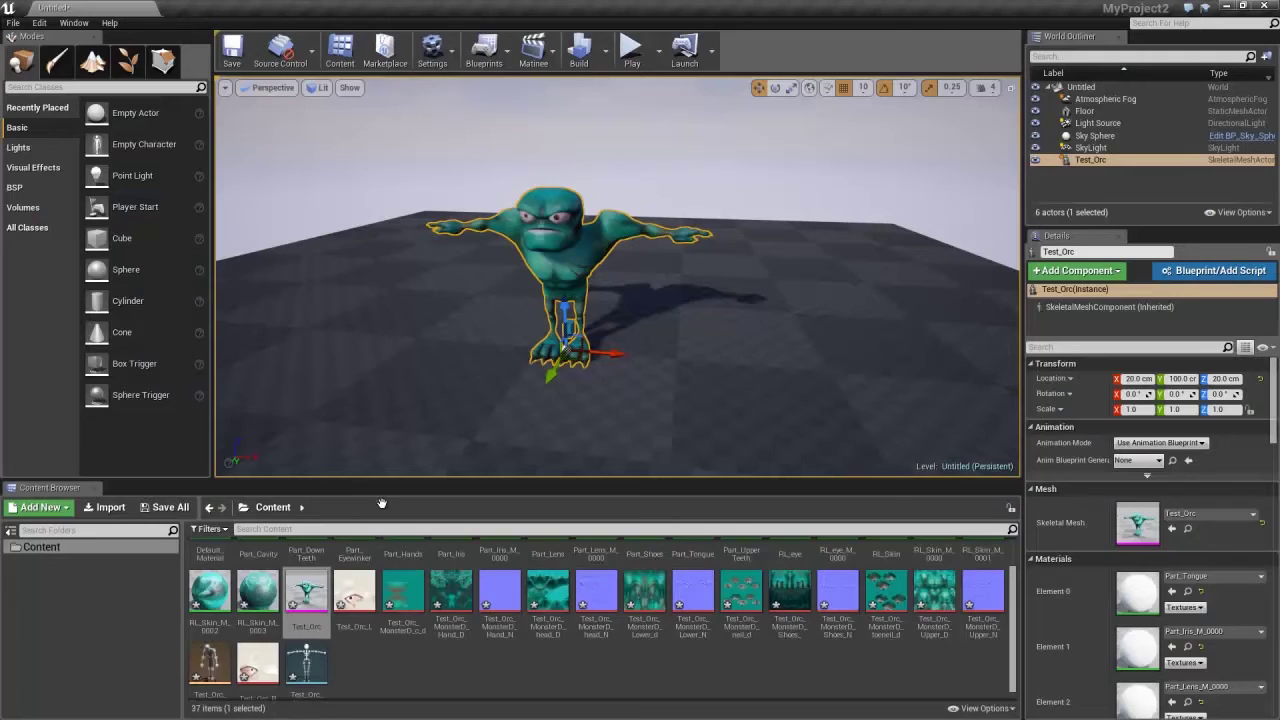
right_click(120, 620)
mouse_move(194, 430)
left_click(182, 404)
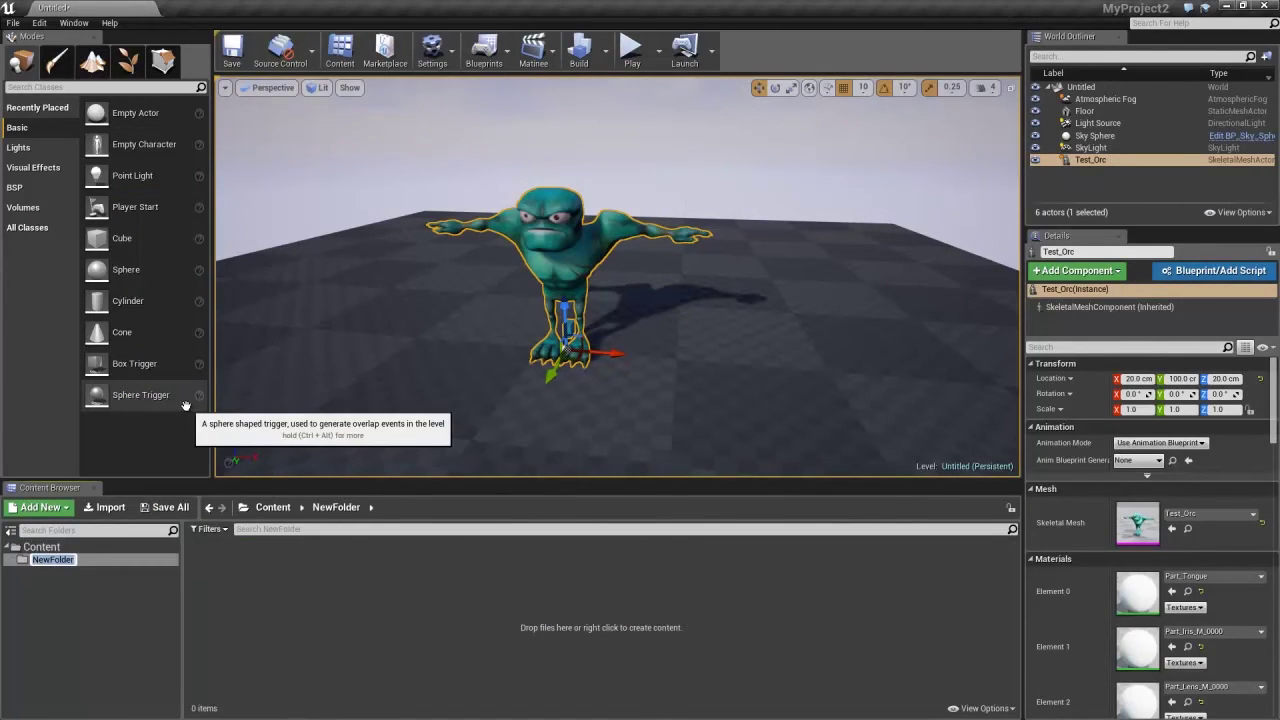
type("Test Or")
key("BackSpace")
key("BackSpace")
key("BackSpace")
type("_Orc_2")
key("Return")
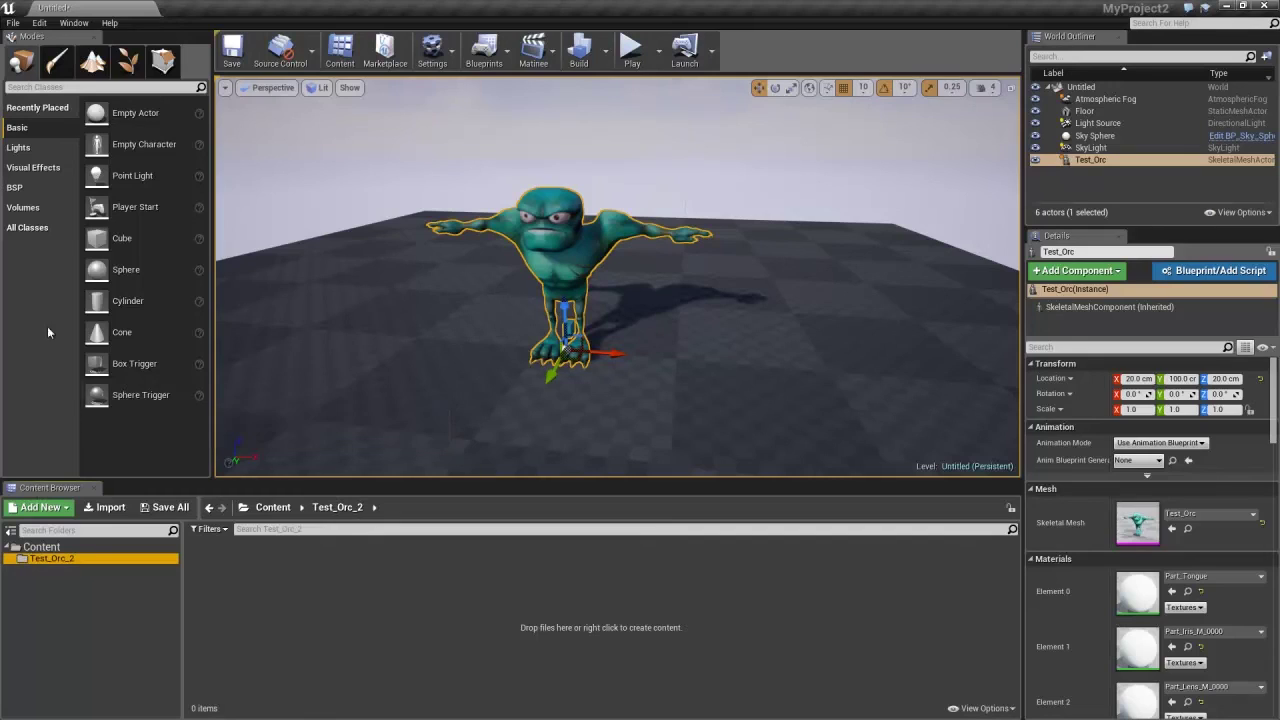
- Delete the Test_Orc actor from the level and bring Test Orc 2.fbx from the desktop into the Test_Orc_2 folder
left_click(572, 253)
key("Delete")
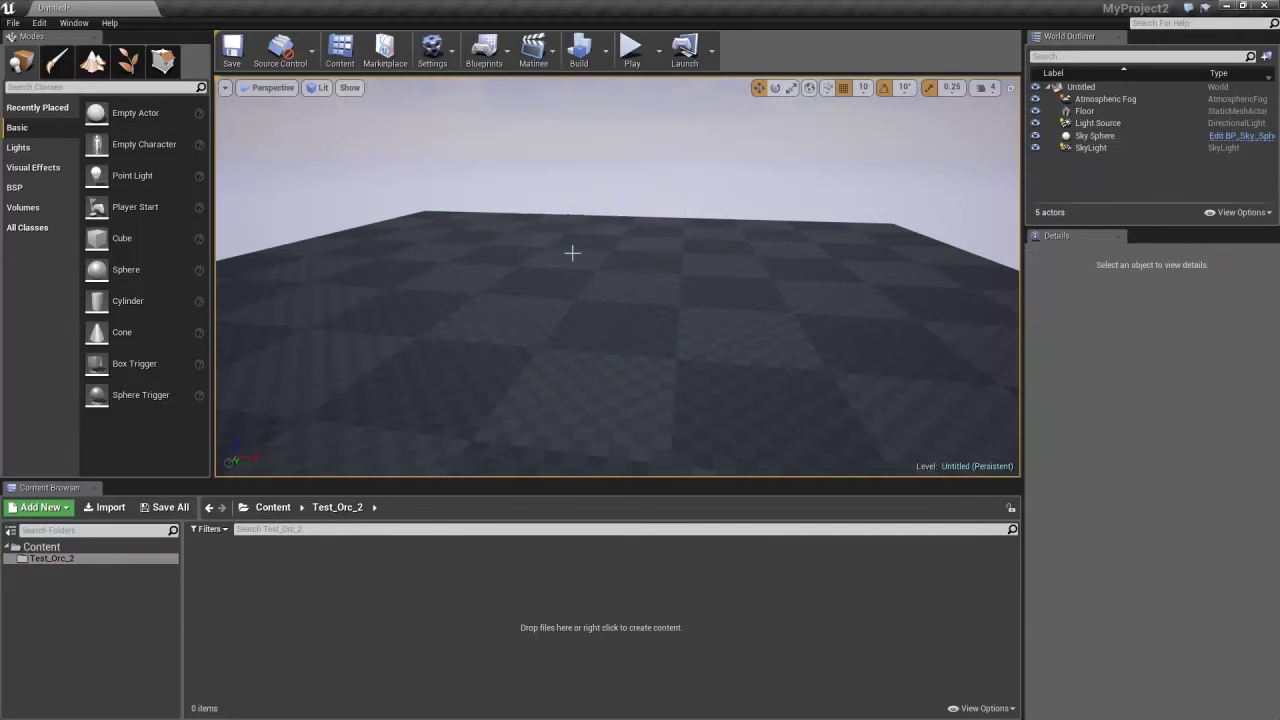
key("super+d")
left_click(636, 420)
left_click_drag(638, 422, 530, 605)
key("alt+Tab")
key("alt+Tab")
key("alt+Tab")
key("alt+Tab")
key("alt+Tab")
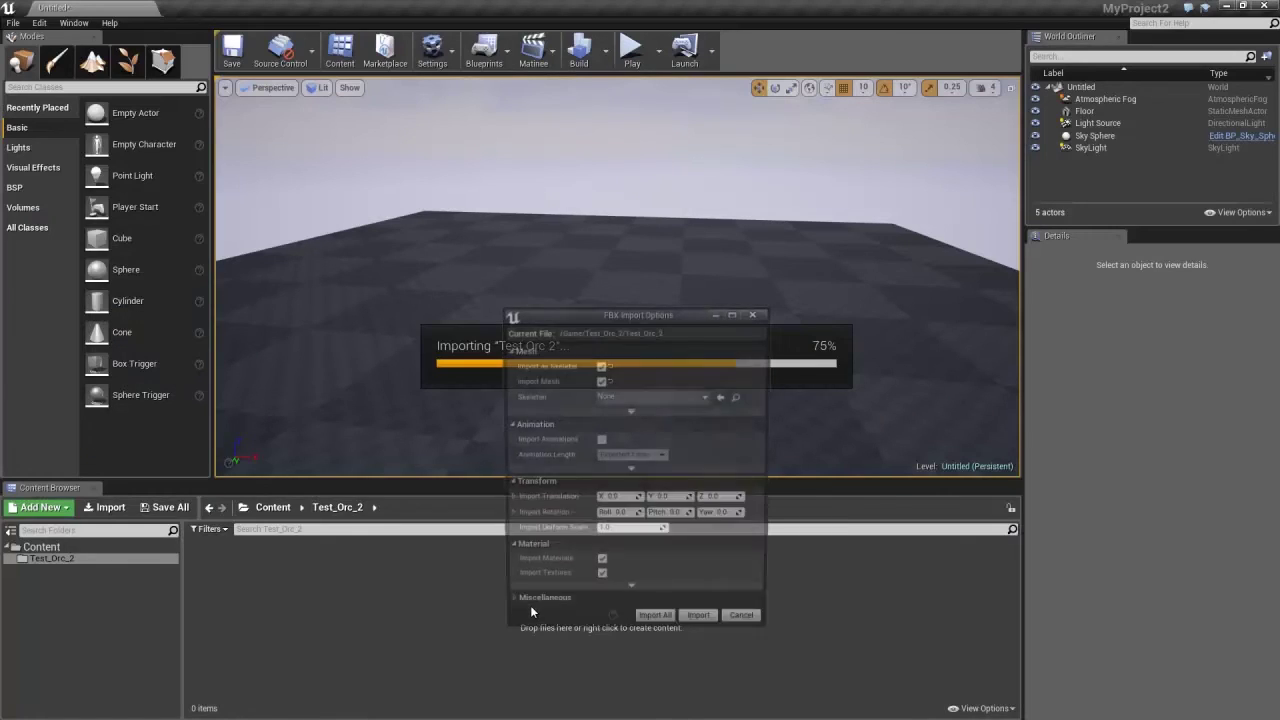
- Enable Import Animations, review the advanced mesh and animation options, import all of the FBX and dismiss the import log
left_click(601, 441)
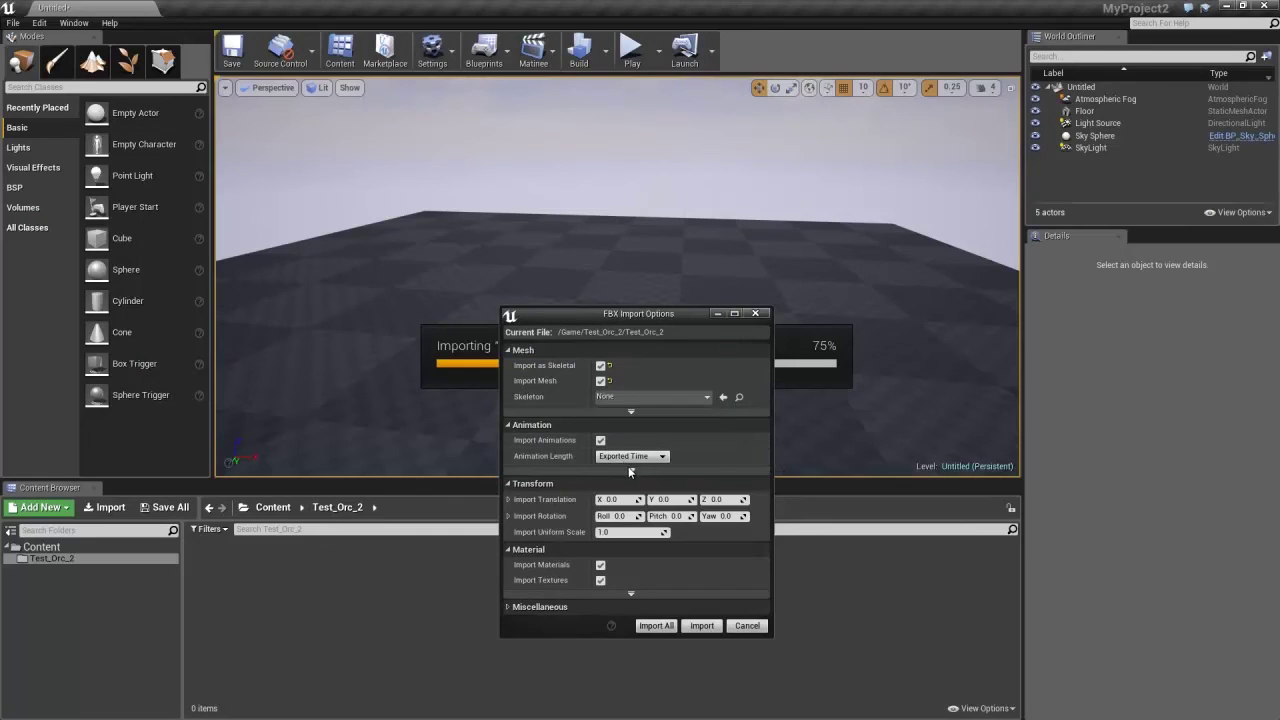
left_click(631, 467)
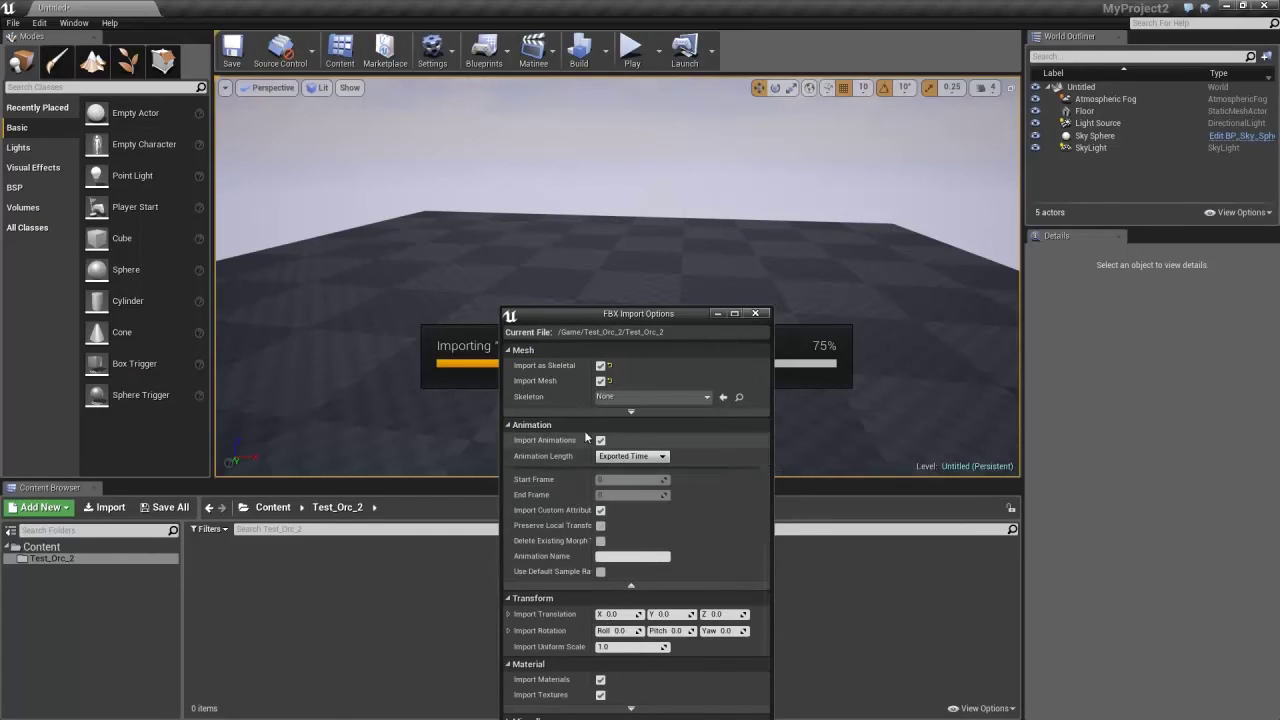
left_click(630, 411)
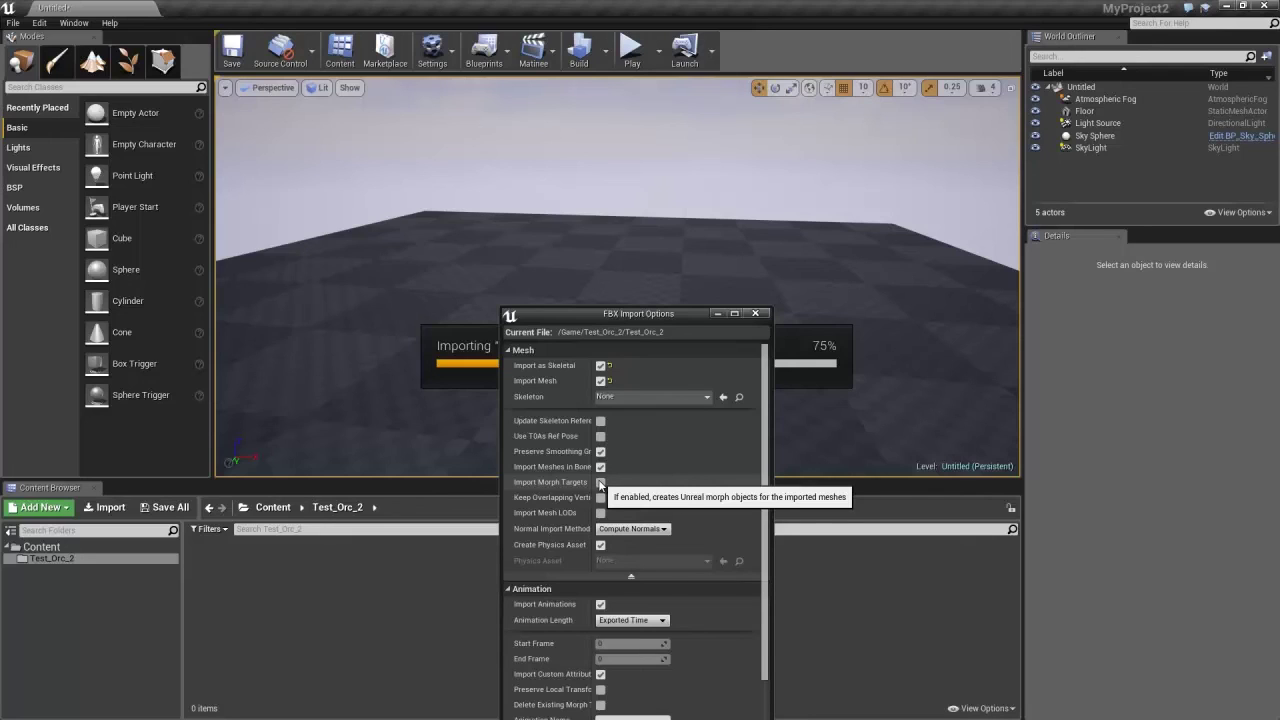
left_click(631, 576)
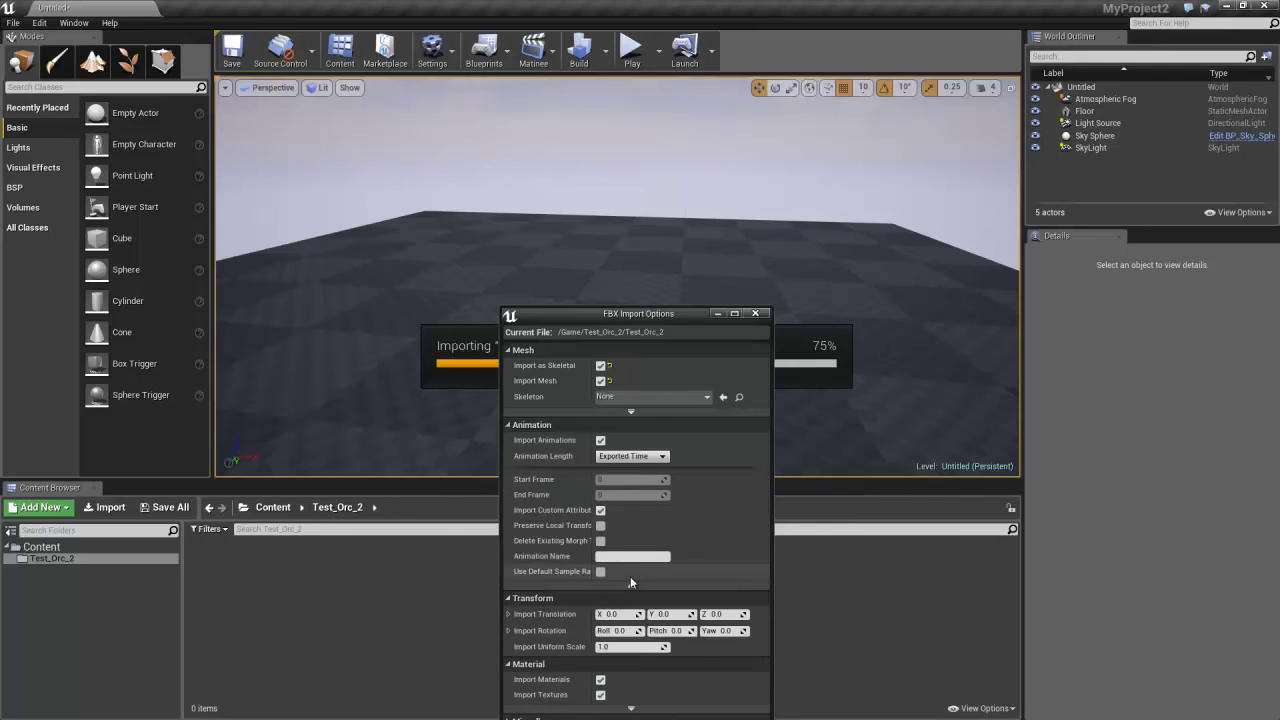
left_click_drag(660, 316, 695, 106)
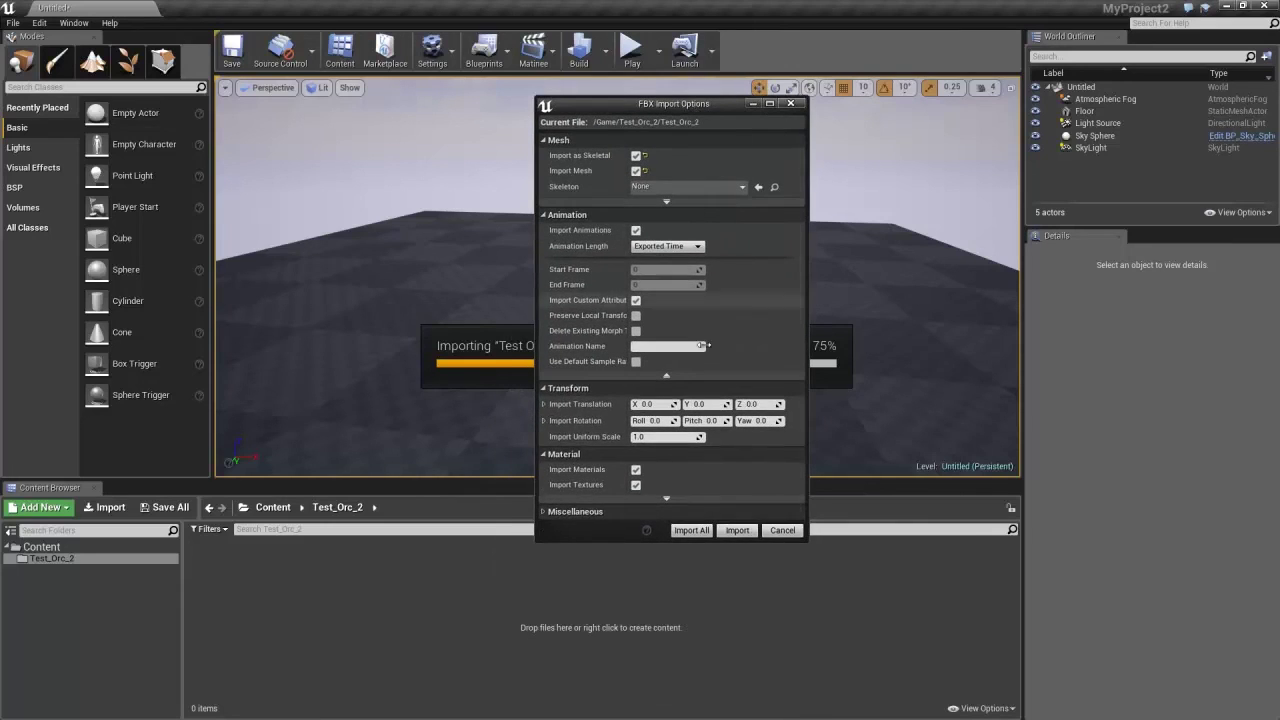
left_click(705, 534)
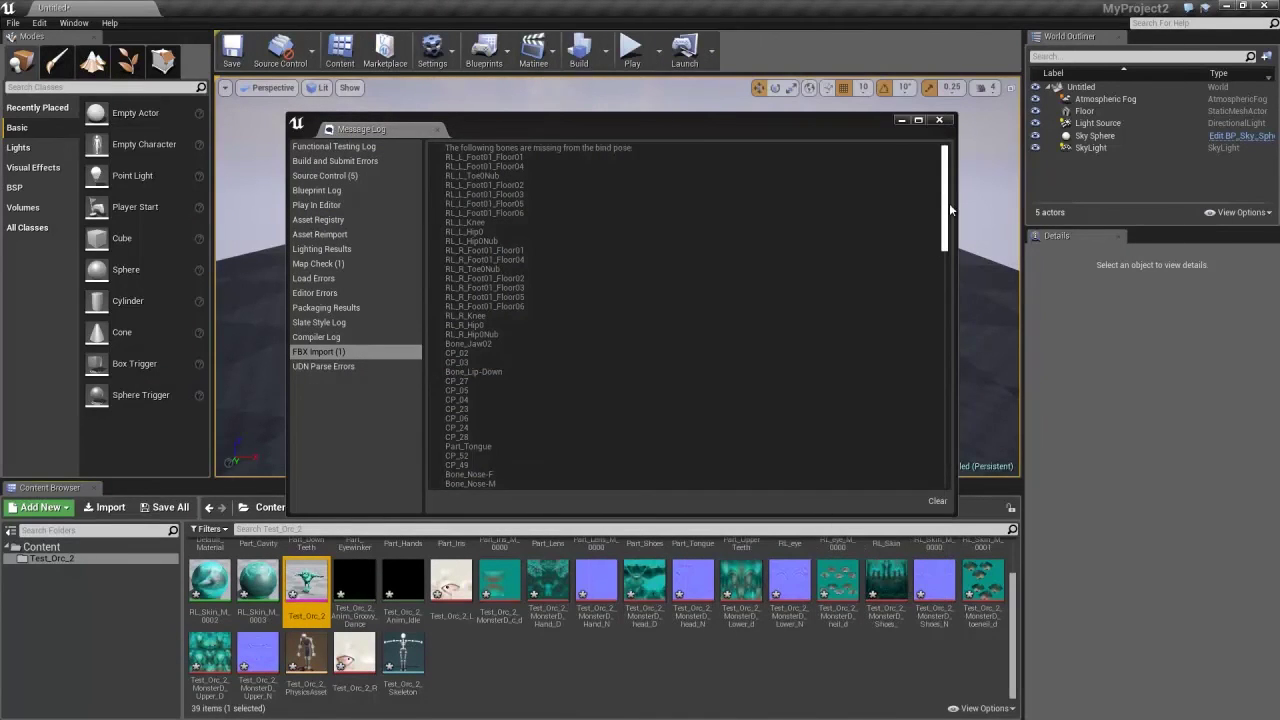
left_click_drag(946, 206, 955, 466)
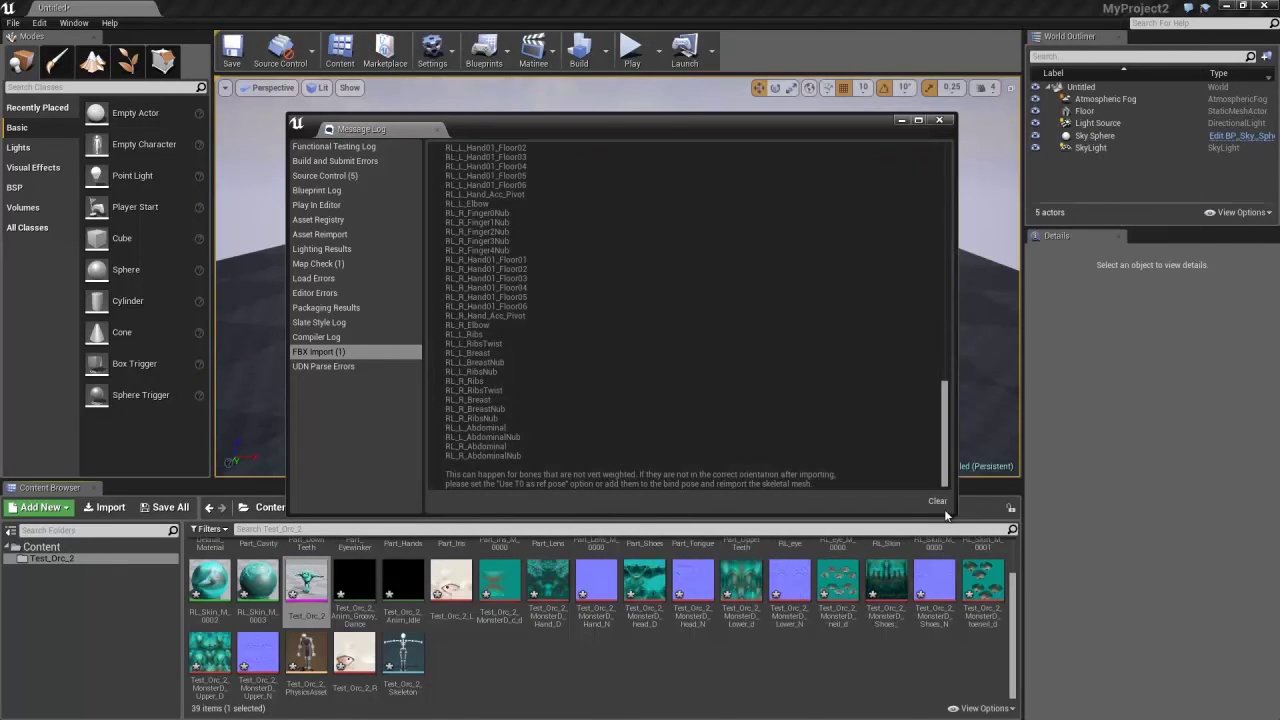
left_click(939, 120)
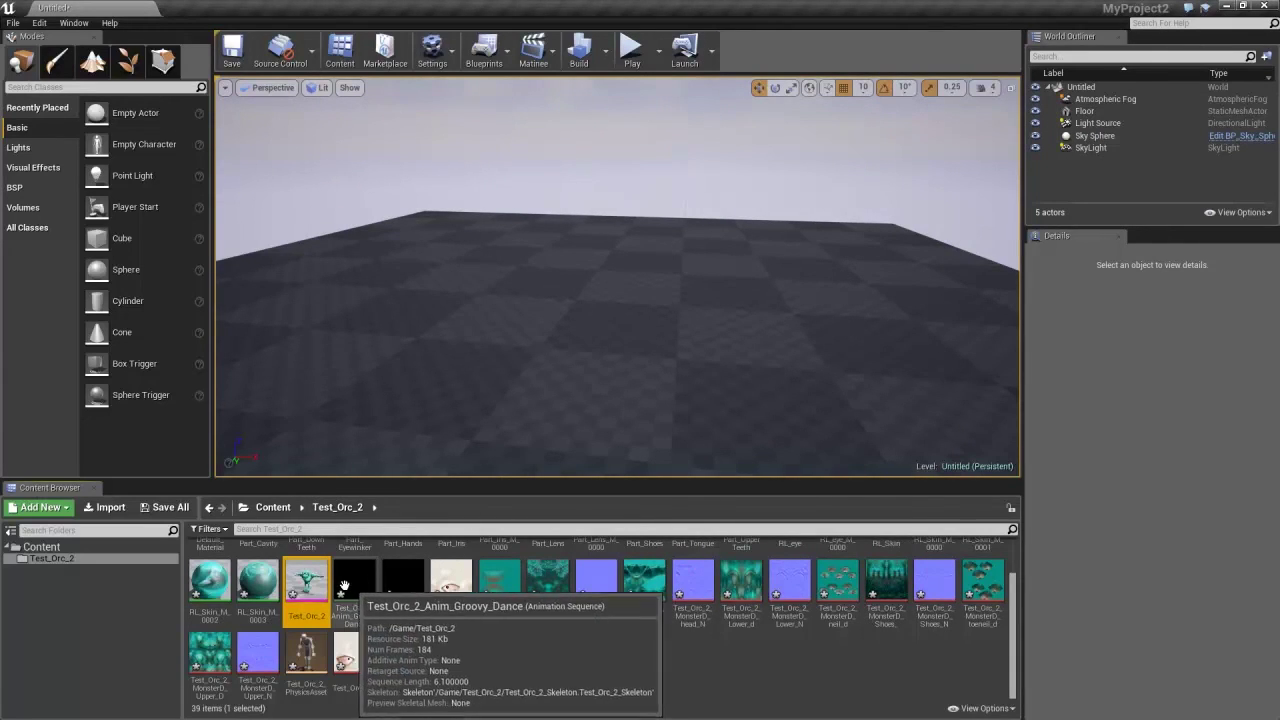
- Place the Groovy_Dance animation at about X -60, Y 130 cm and the Idle animation at about X 80, Y 120 cm, and play the level
left_click_drag(344, 585, 446, 358)
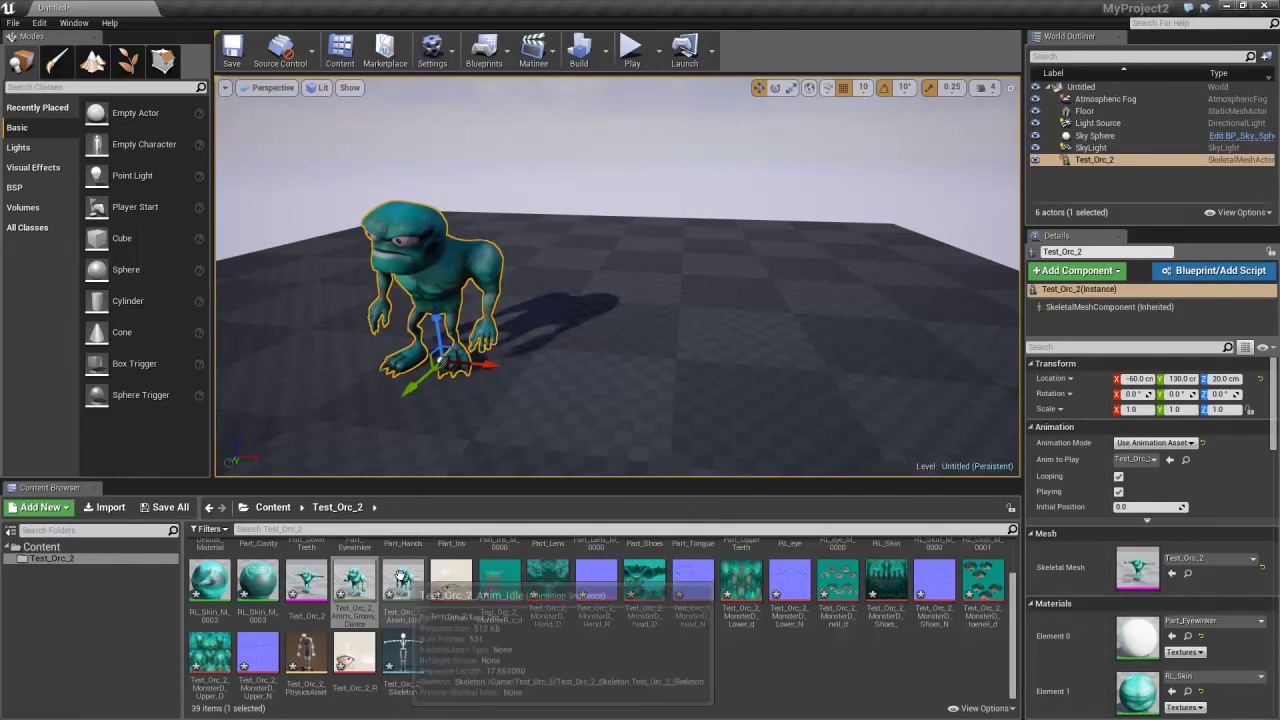
left_click_drag(410, 617, 640, 370)
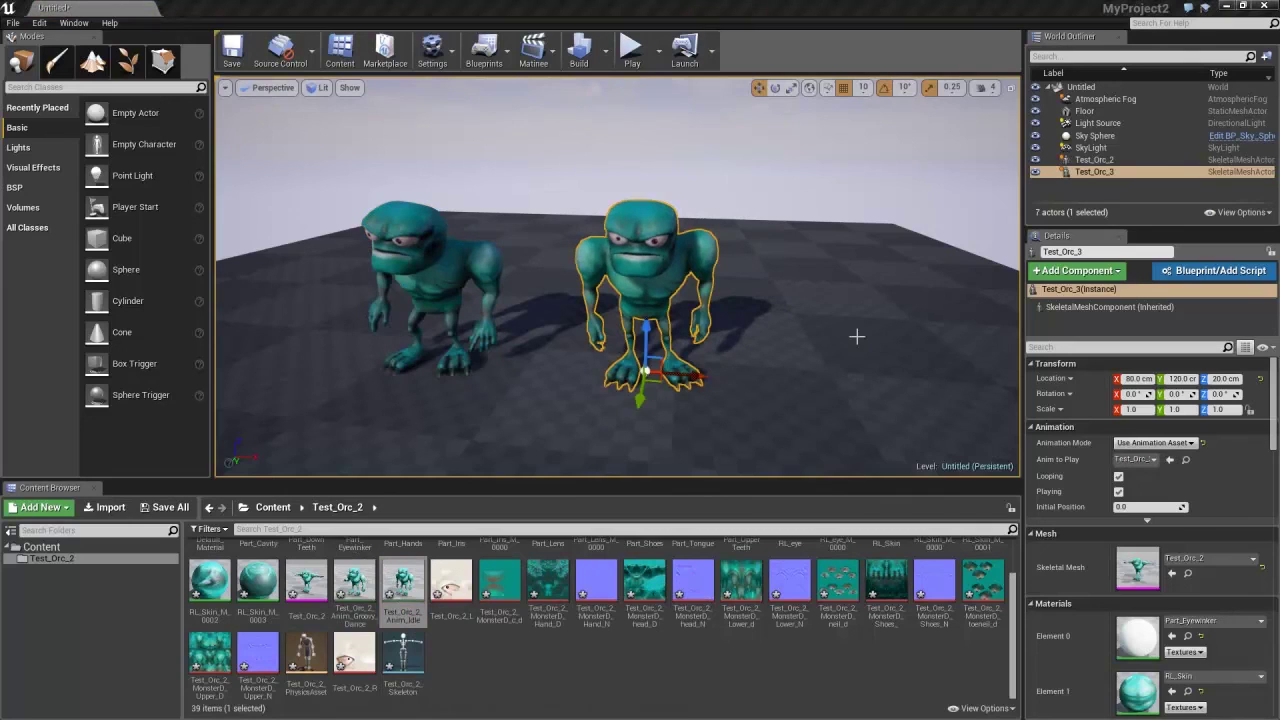
left_click(632, 50)
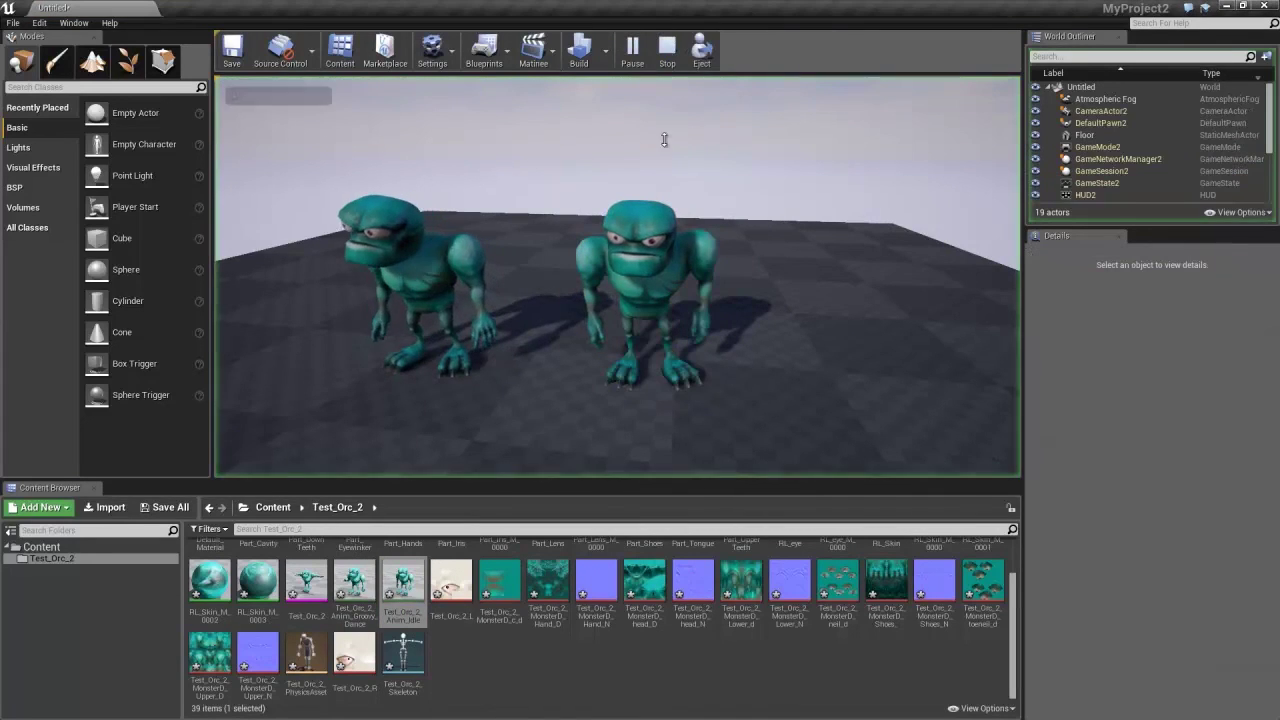